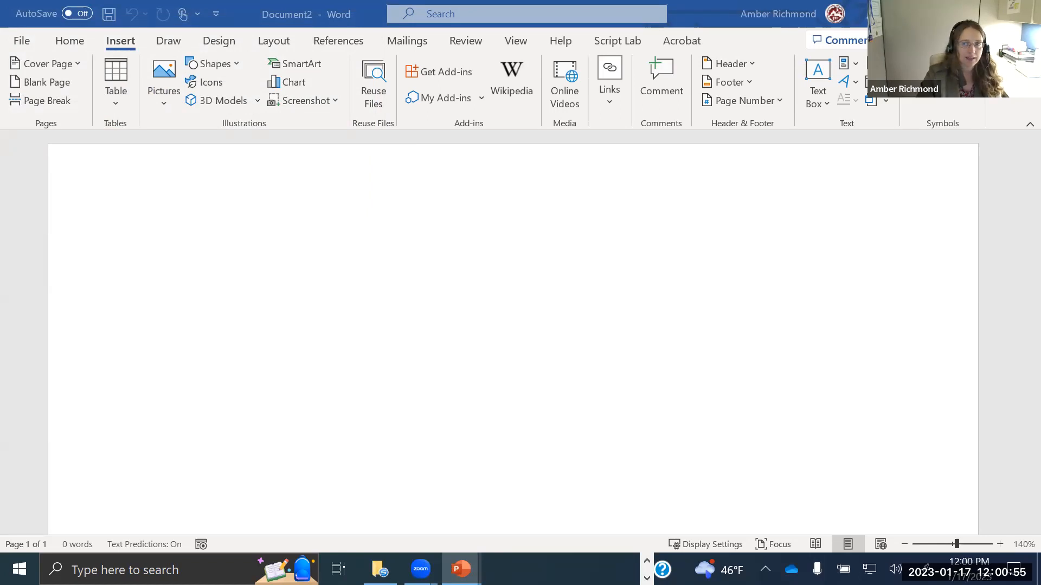
Open the SmartArt gallery and look through all layouts and the List, Process and Cycle categories
click(119, 41)
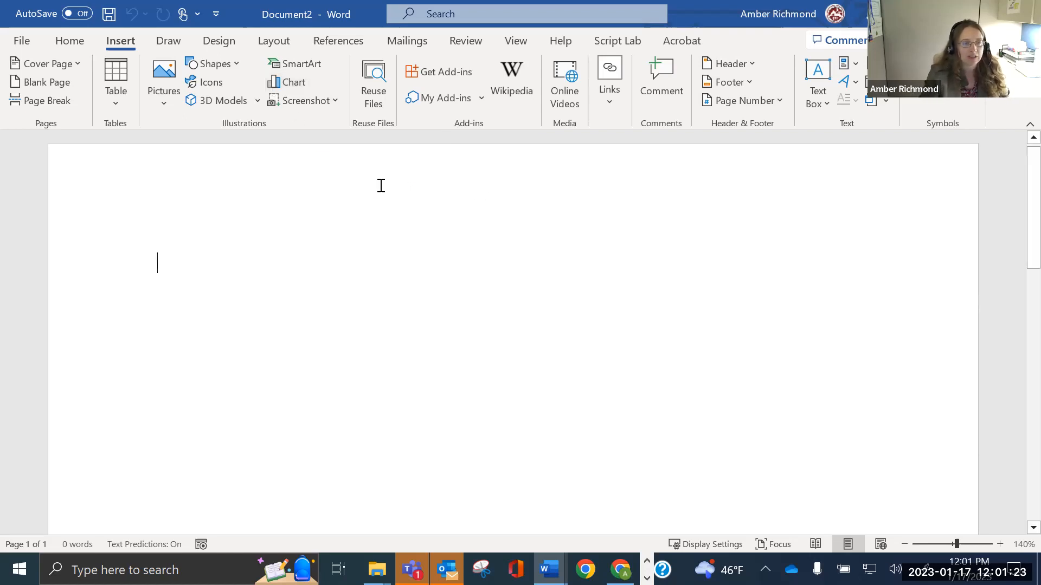
click(282, 58)
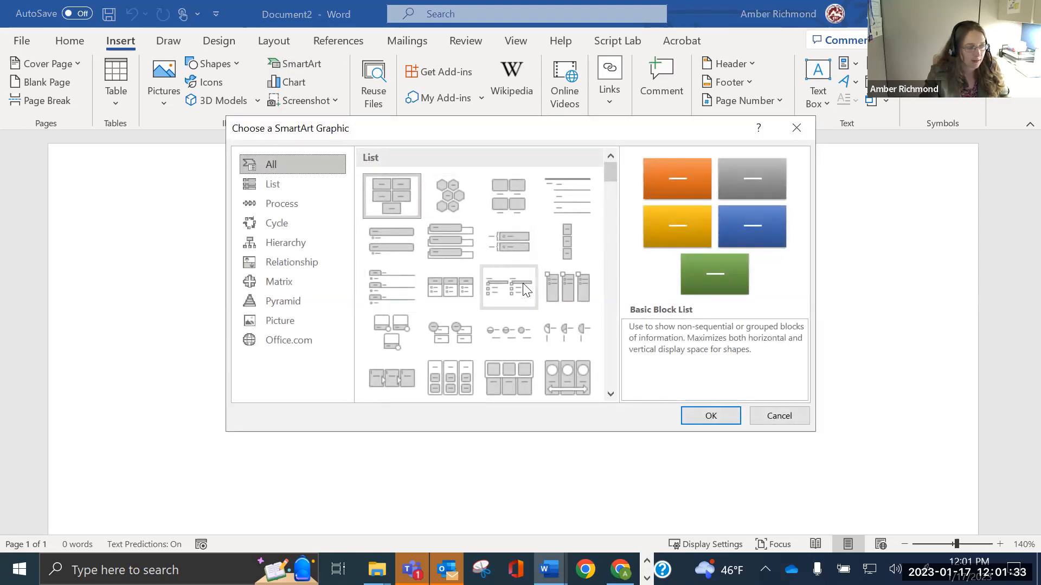
scroll(450, 326, down, 3)
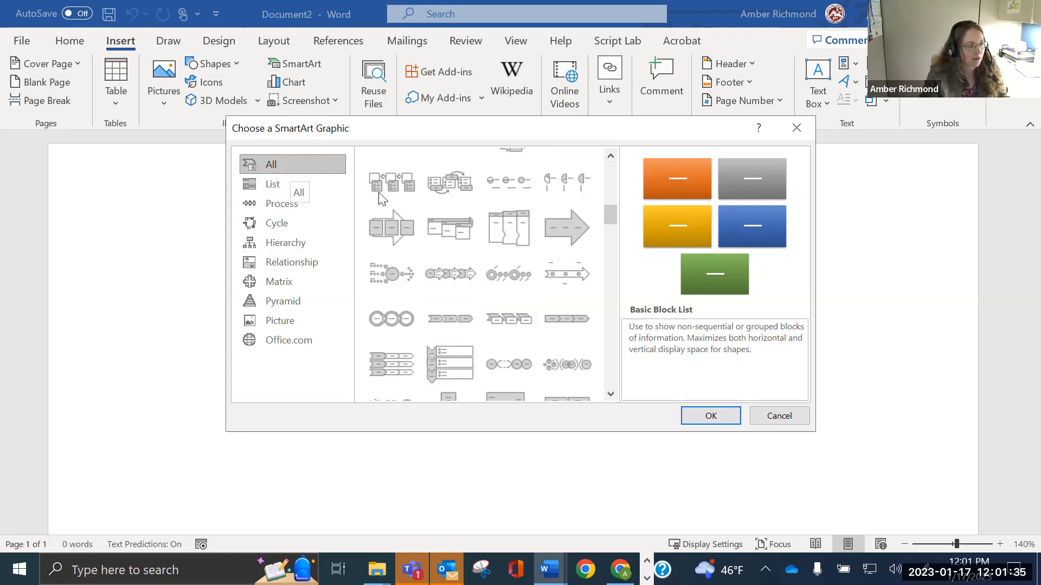
scroll(494, 361, down, 13)
scroll(487, 331, up, 14)
scroll(472, 298, up, 5)
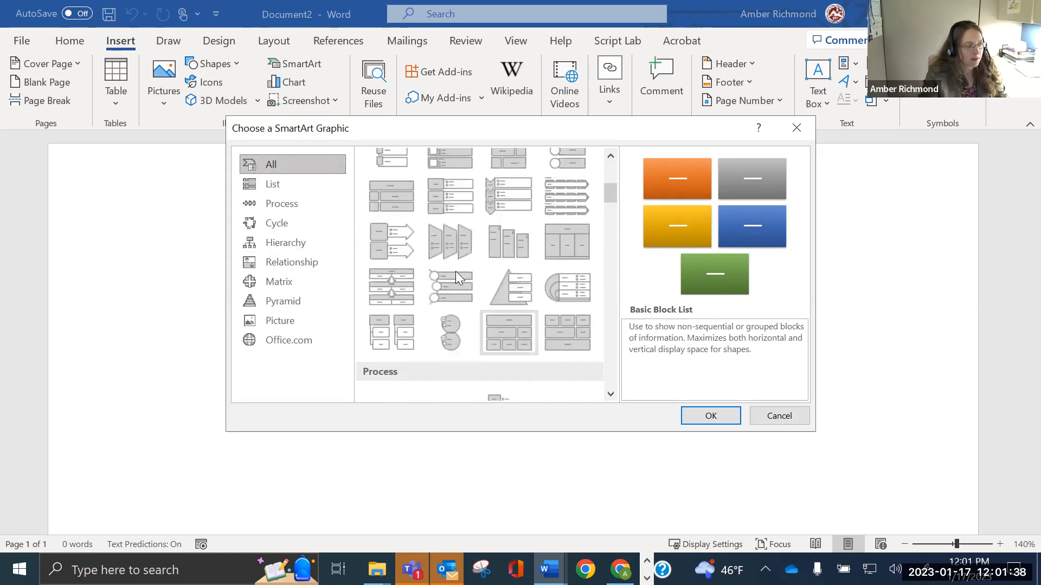
click(273, 185)
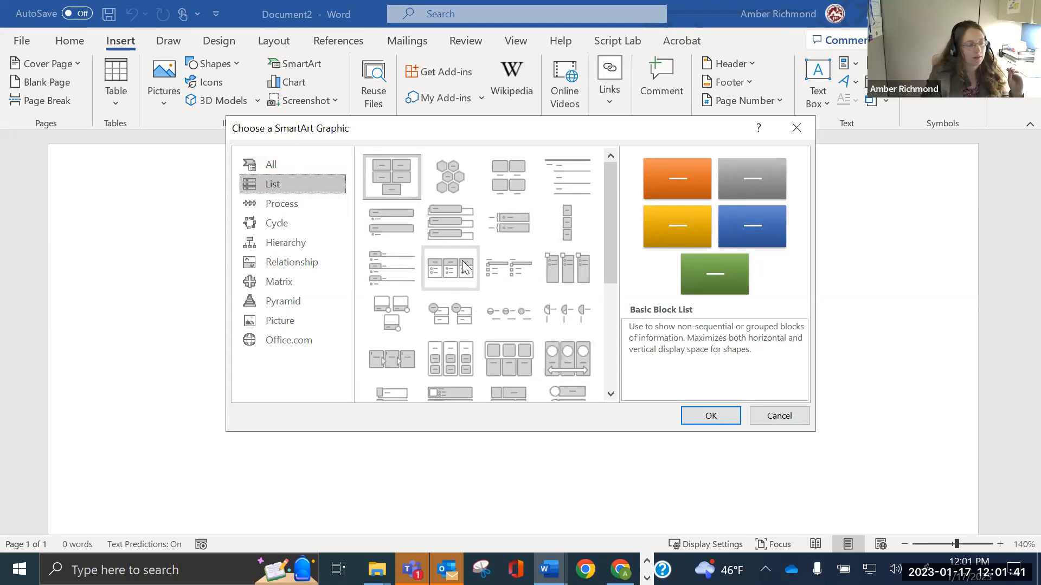
scroll(464, 266, down, 3)
scroll(462, 260, up, 3)
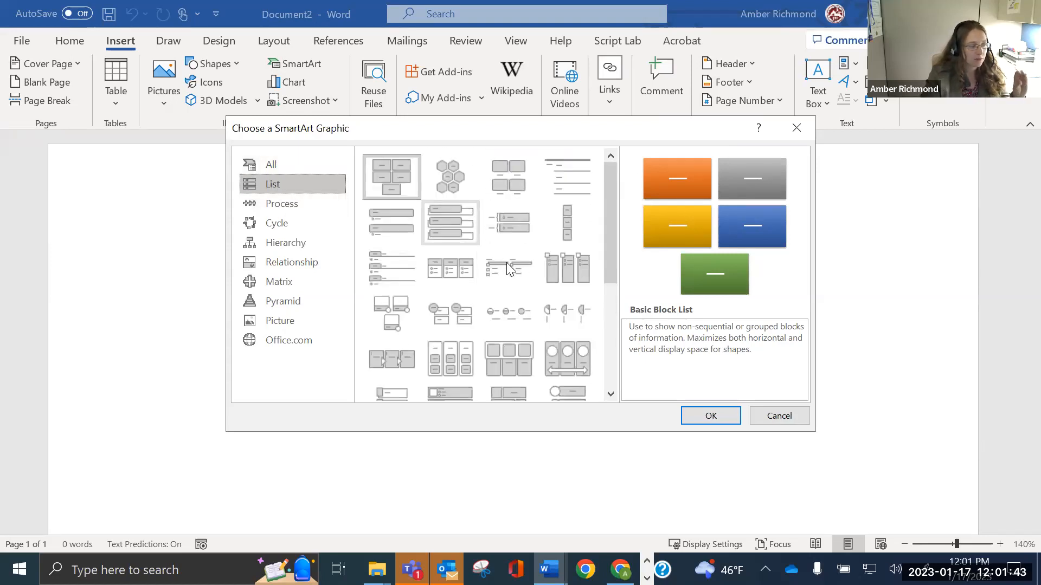
scroll(510, 271, down, 3)
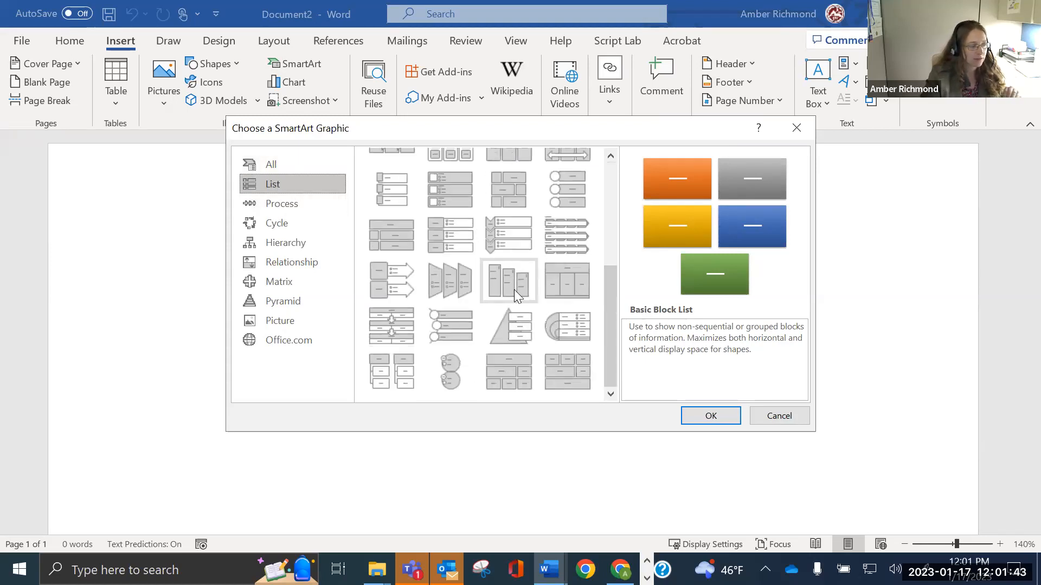
click(300, 206)
click(308, 224)
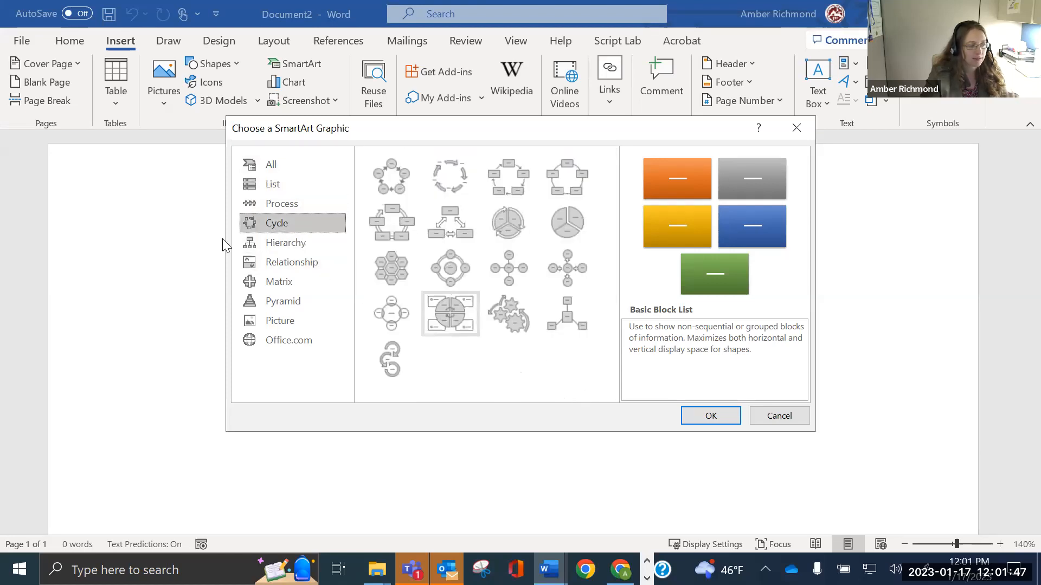
Examine the available layouts in the SmartArt gallery's List category
click(245, 184)
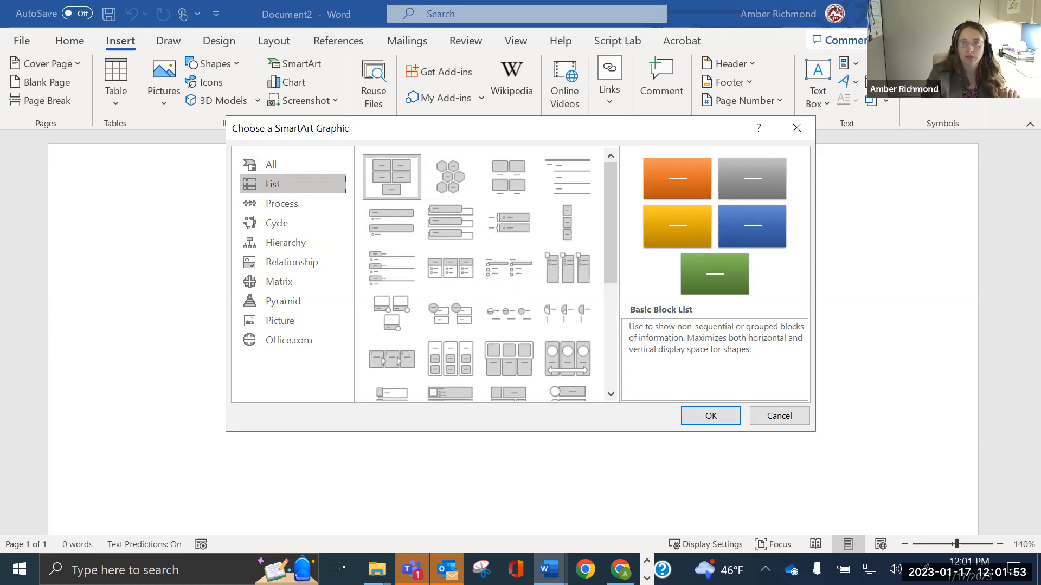
key(alt+Tab)
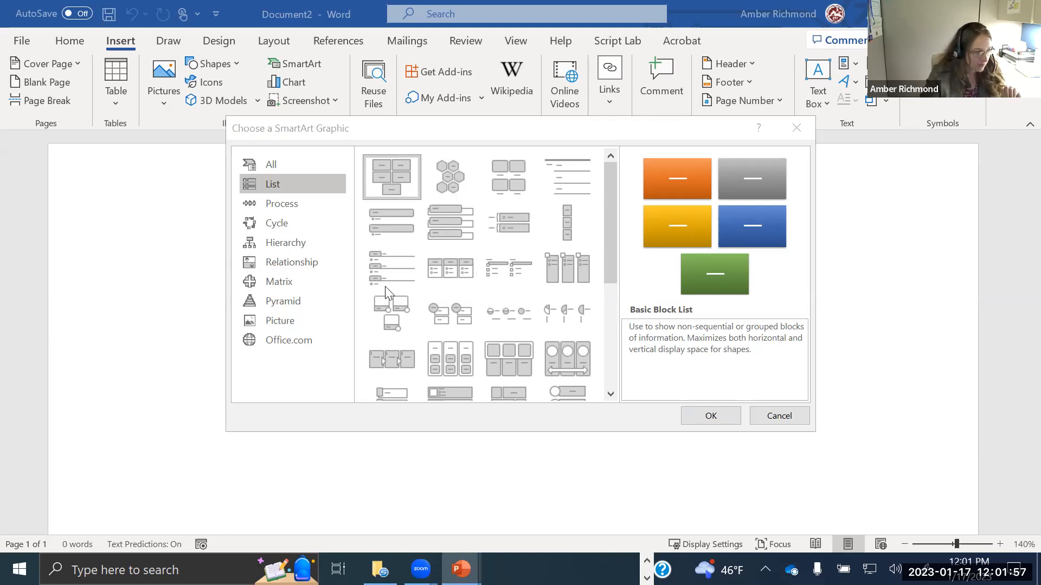
scroll(433, 301, down, 5)
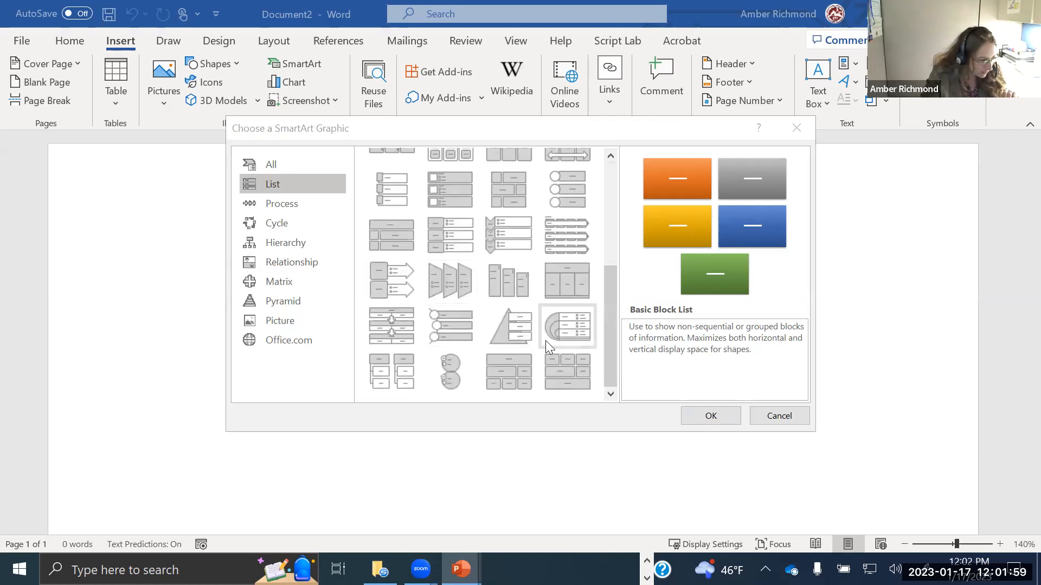
scroll(545, 341, up, 5)
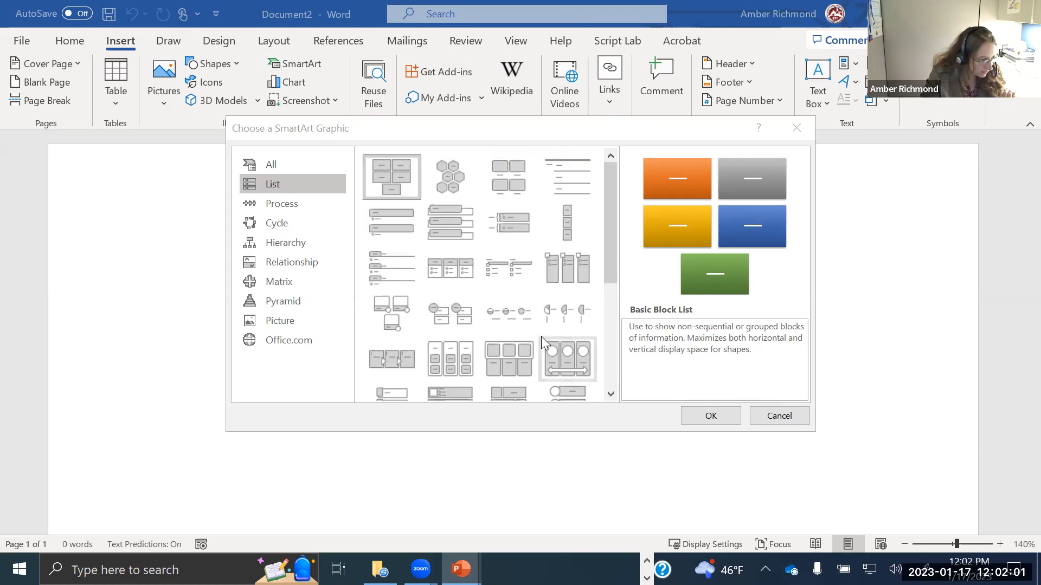
scroll(485, 309, down, 5)
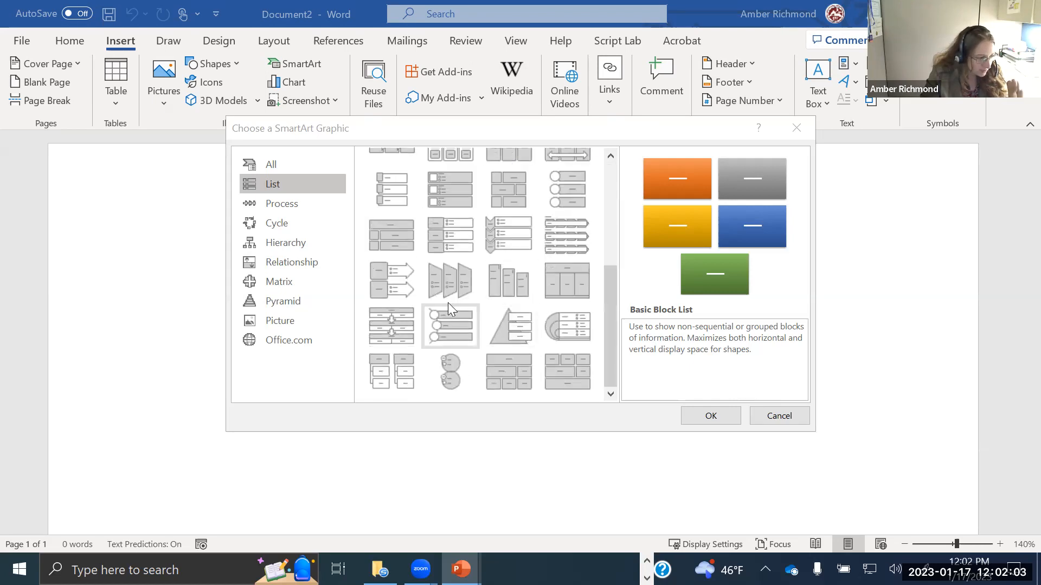
scroll(479, 307, up, 5)
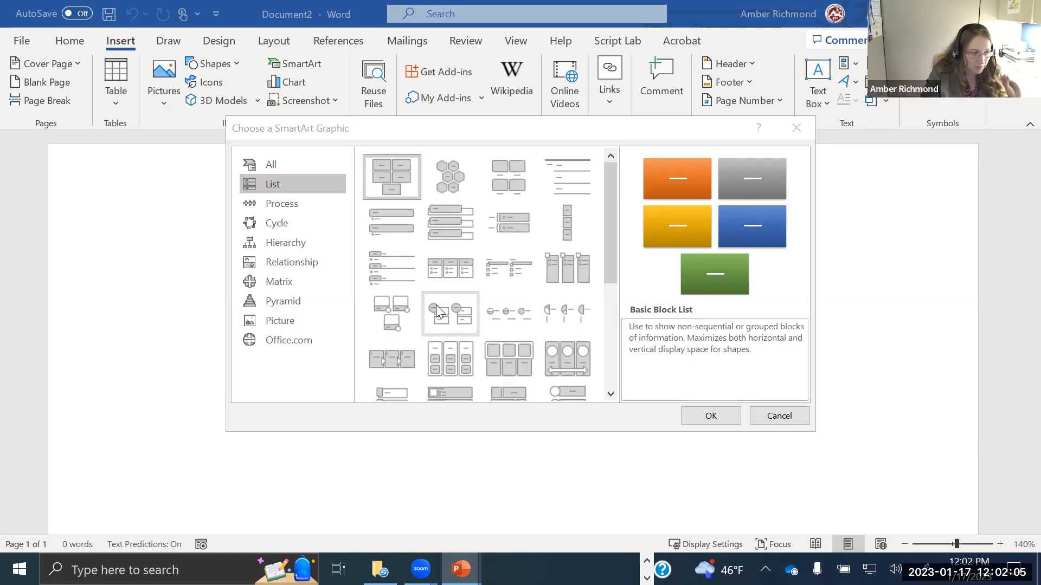
Insert a Vertical Chevron List SmartArt graphic chosen from the full set of layouts
click(274, 163)
scroll(448, 264, down, 6)
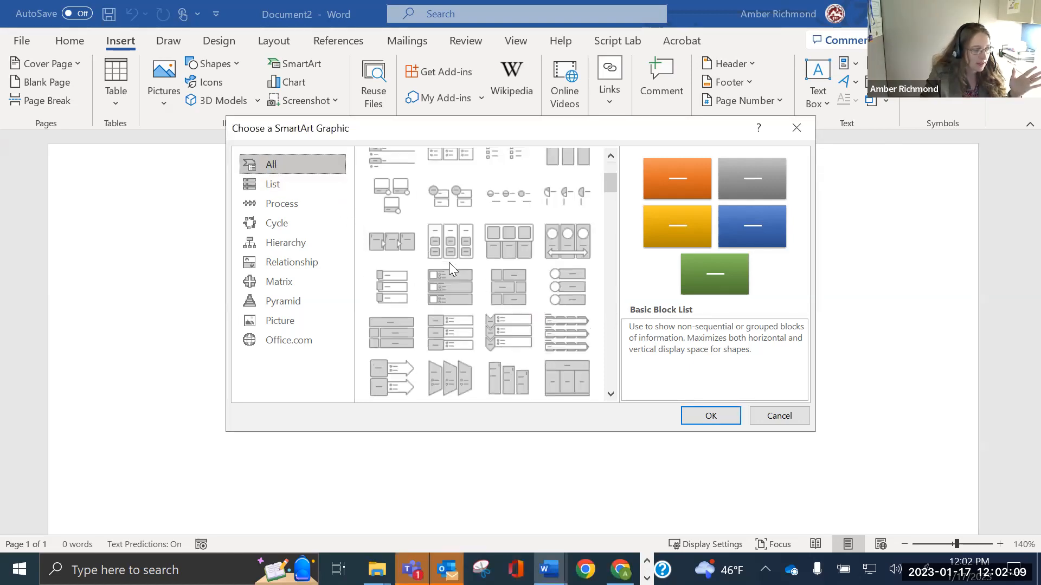
scroll(450, 264, down, 3)
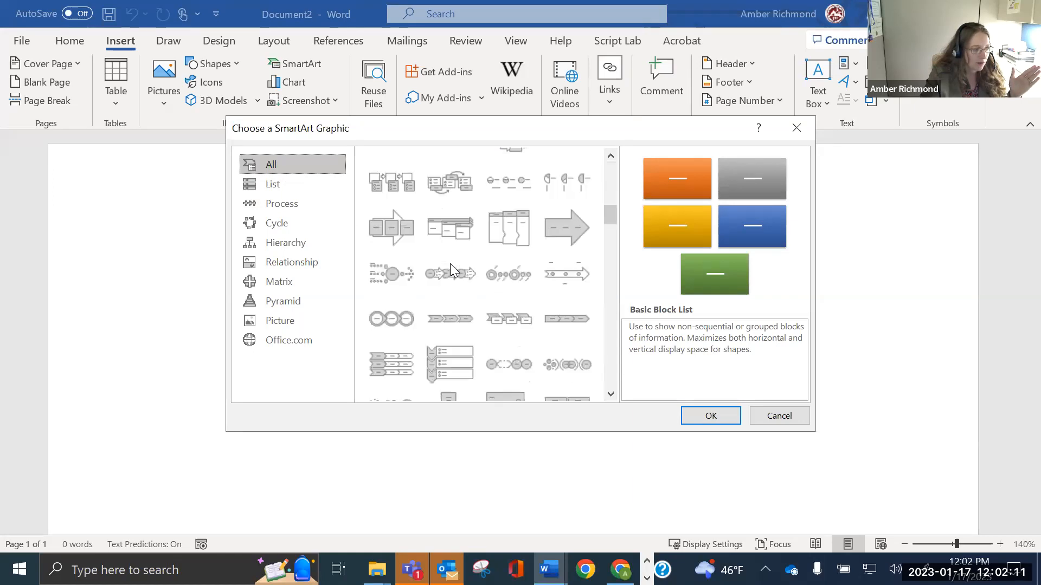
scroll(449, 262, up, 3)
scroll(449, 261, down, 3)
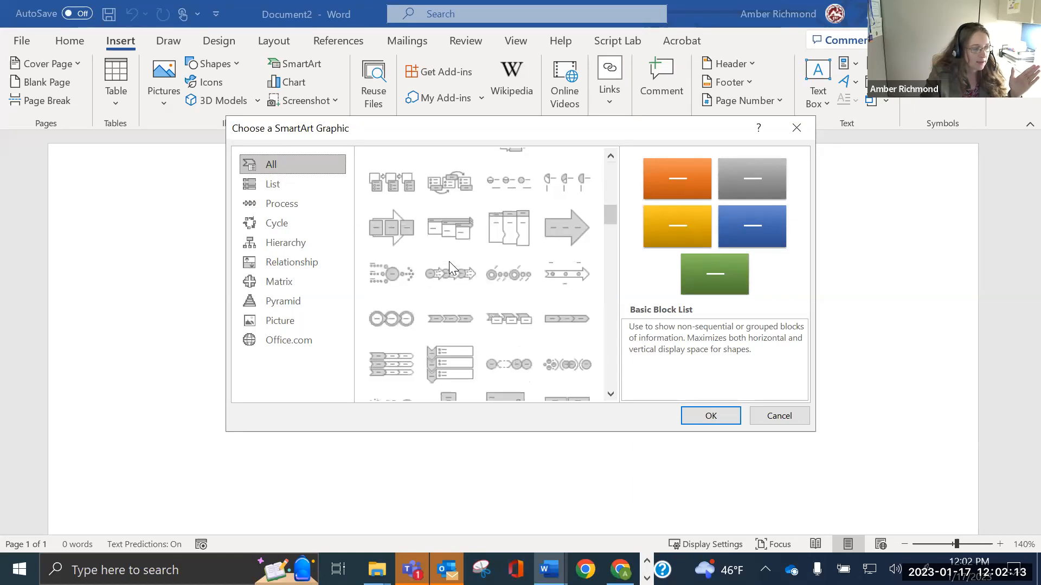
click(449, 353)
click(723, 414)
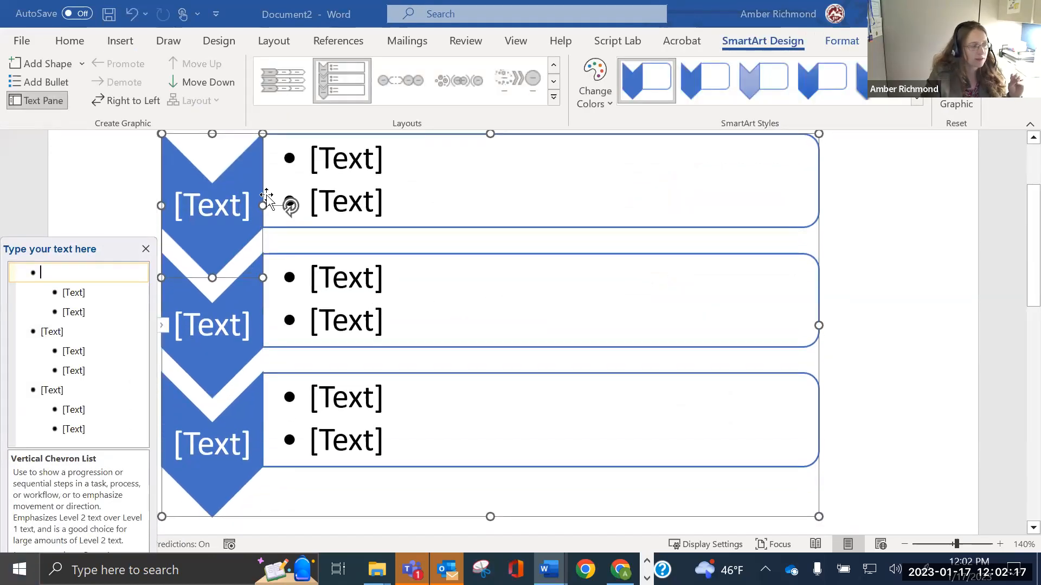
Examine the text placeholders in the first two chevrons and the bullets beside them
scroll(274, 205, up, 1)
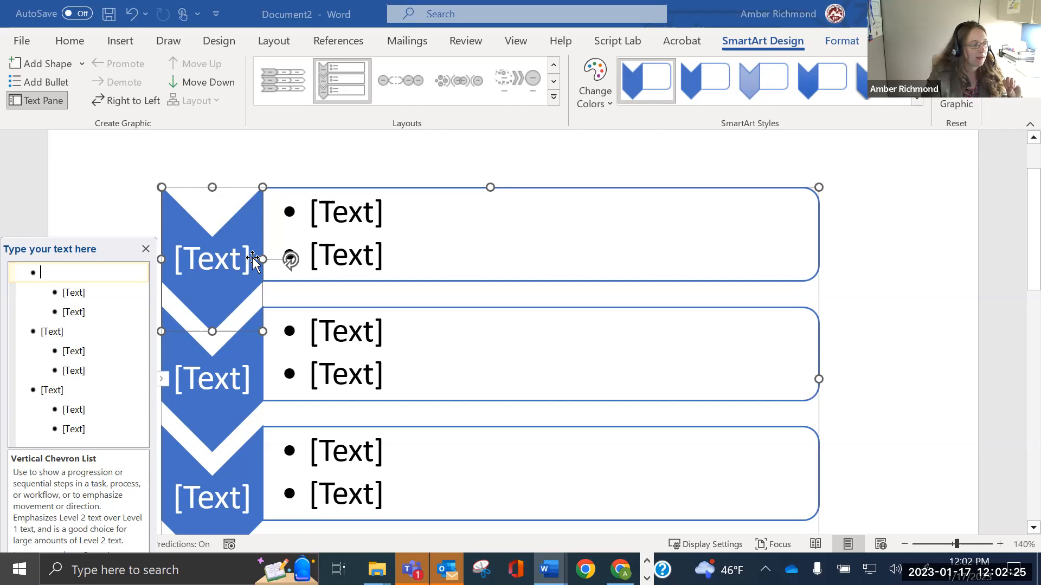
click(190, 259)
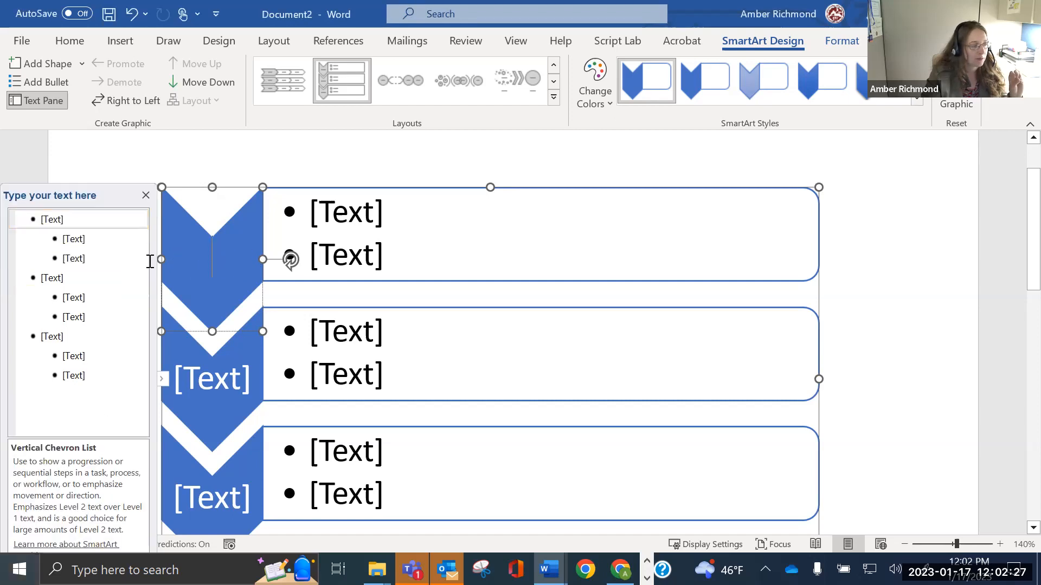
click(336, 213)
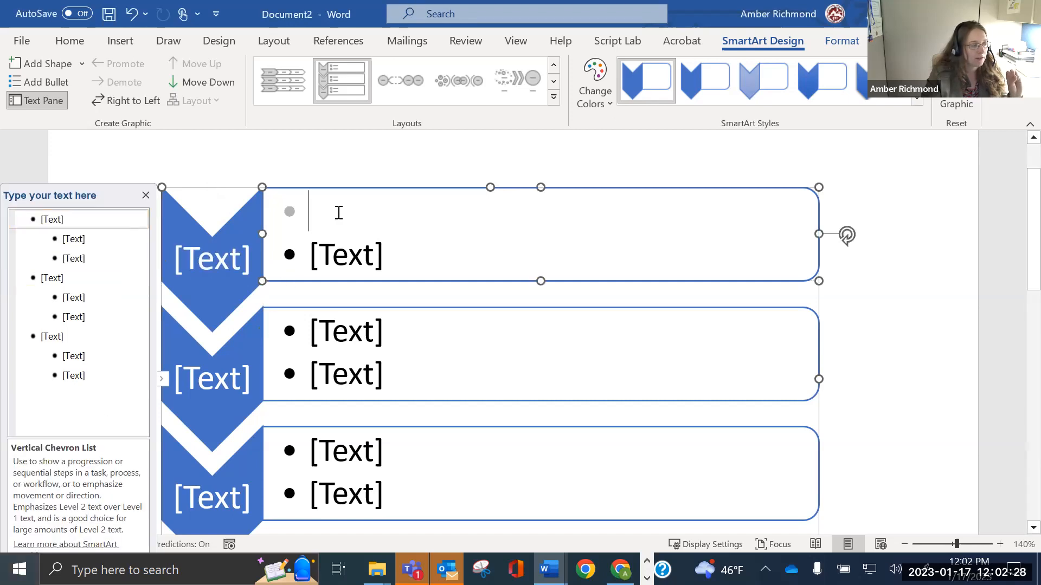
click(352, 260)
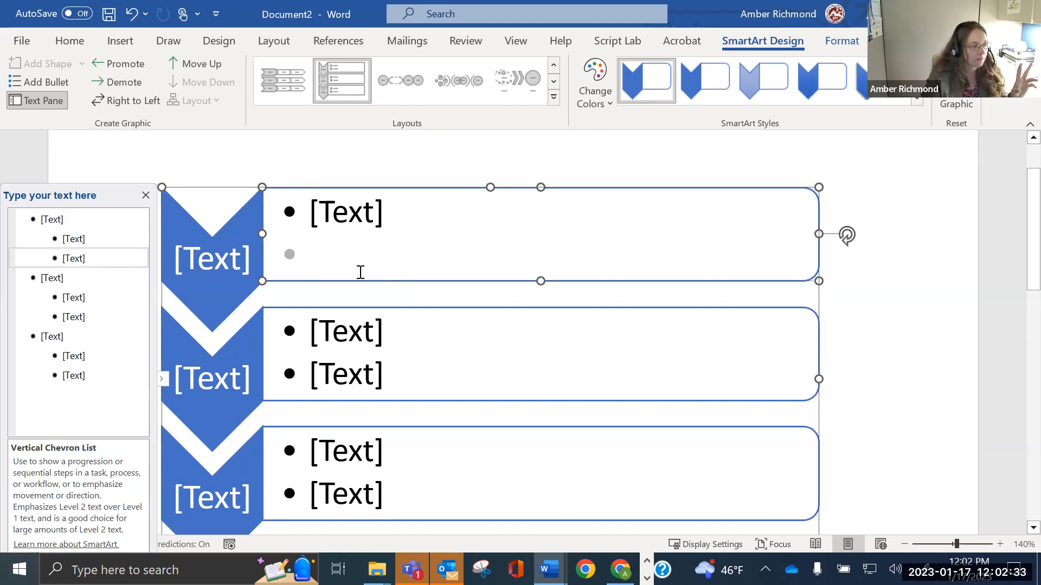
click(238, 371)
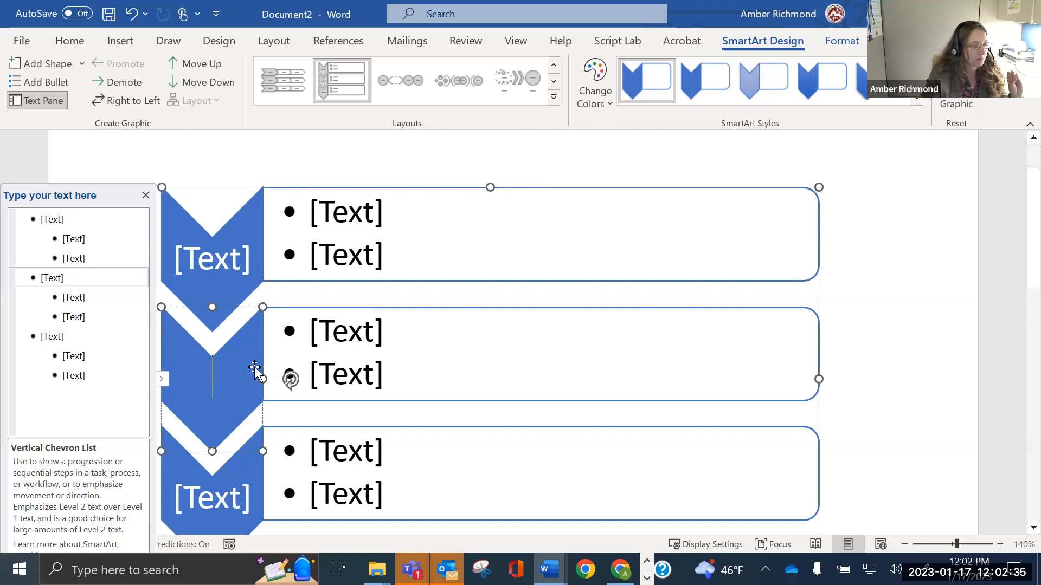
click(357, 325)
click(359, 372)
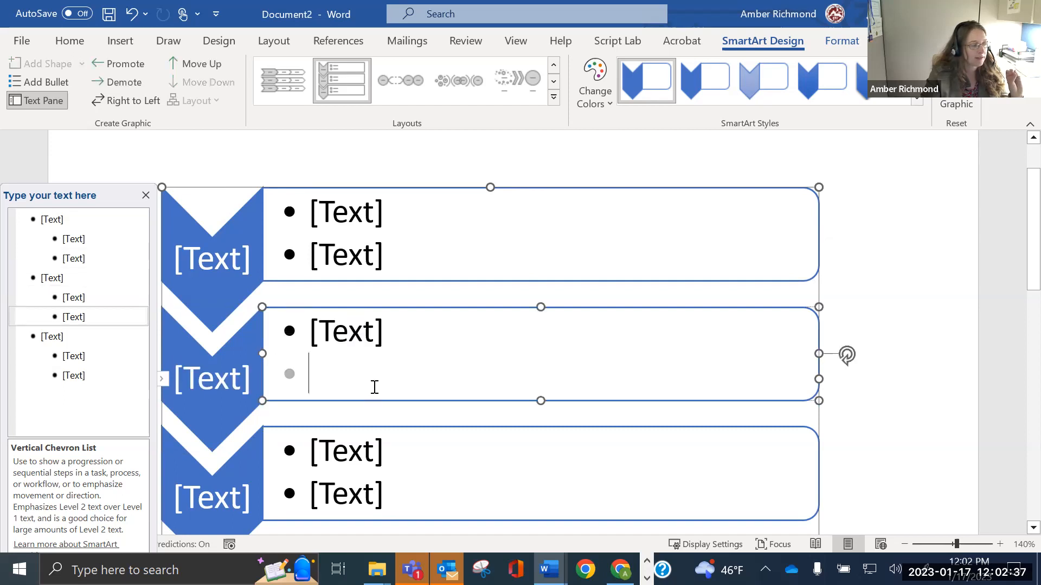
scroll(374, 389, down, 2)
scroll(363, 360, up, 1)
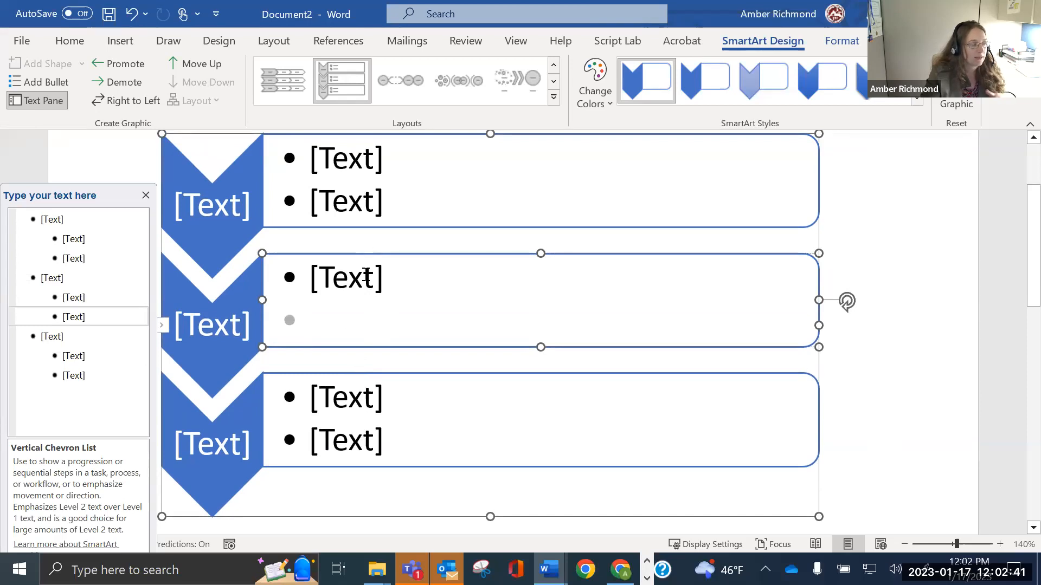
scroll(230, 179, up, 1)
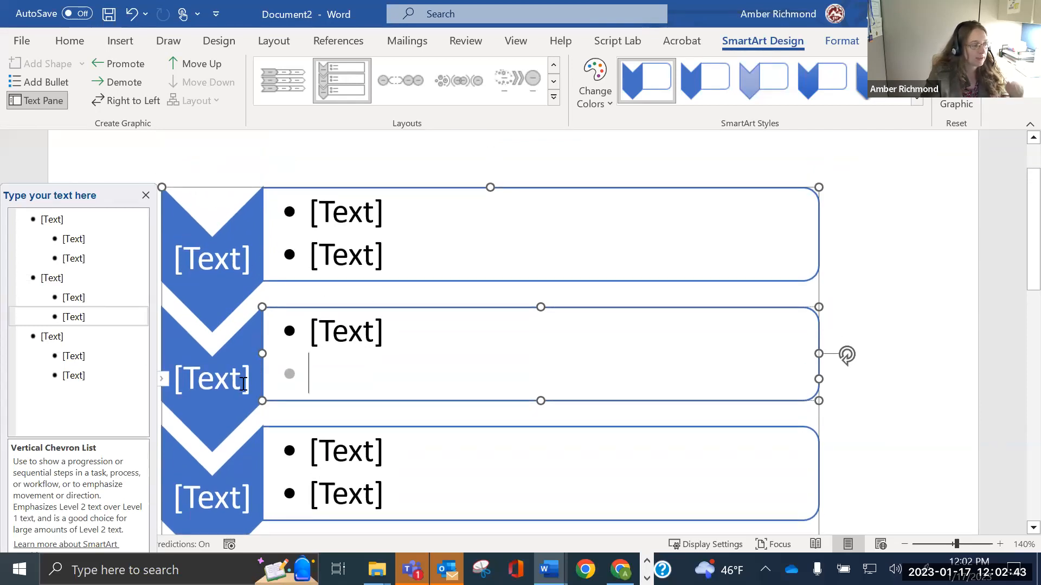
Delete the Vertical Chevron List graphic from the document
click(185, 190)
key(Delete)
click(175, 34)
Browse the List category layouts in the SmartArt gallery and preview the Horizontal Bullet List
click(127, 41)
click(305, 64)
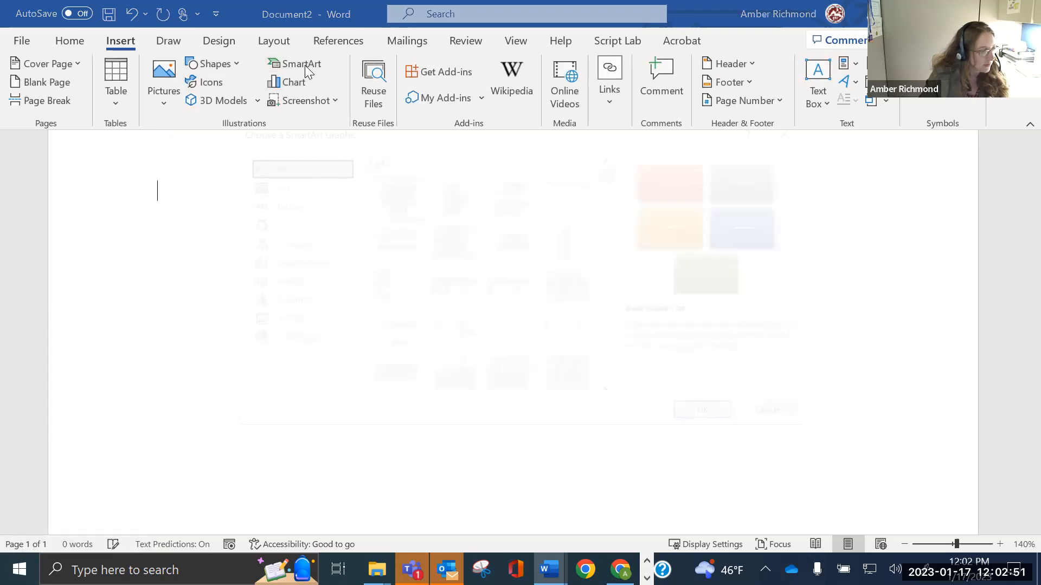
click(298, 185)
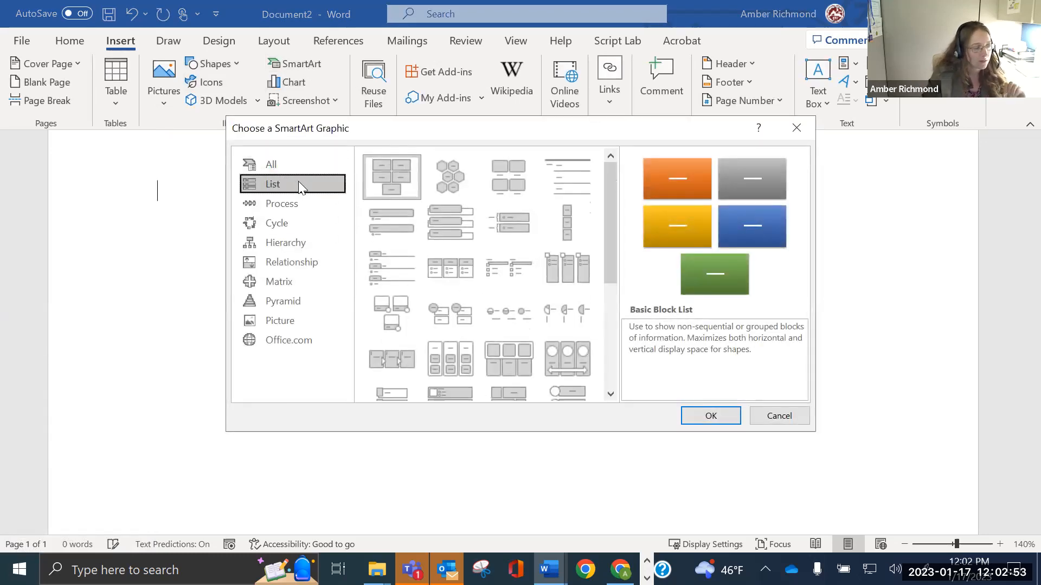
key(alt+Tab)
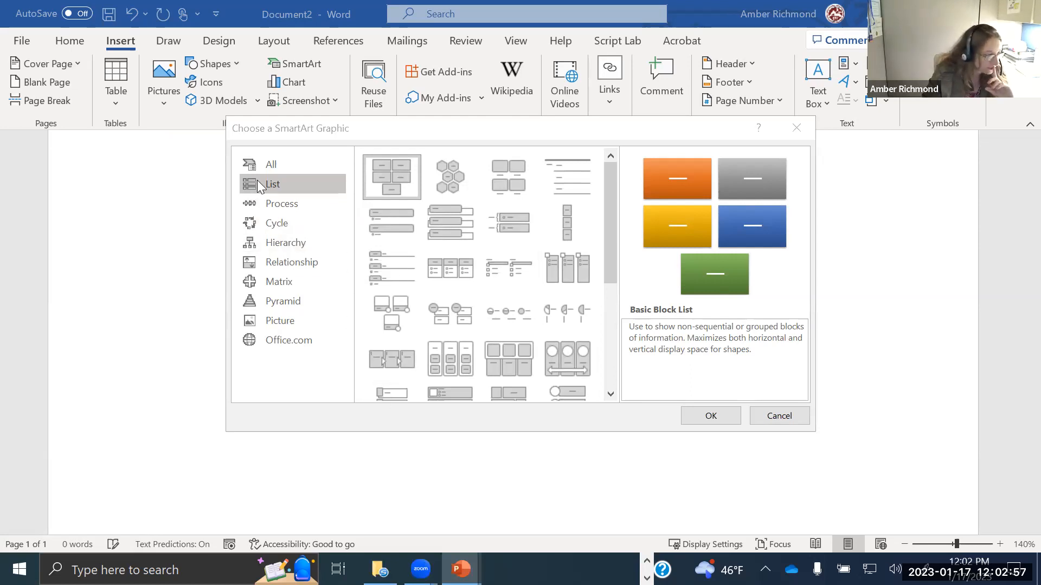
scroll(522, 287, down, 5)
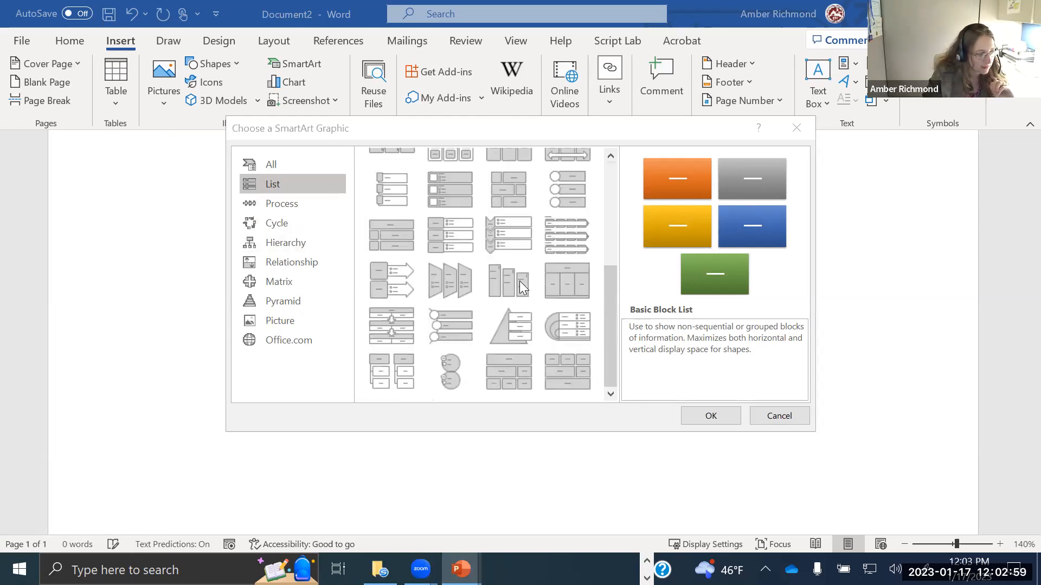
scroll(453, 312, up, 5)
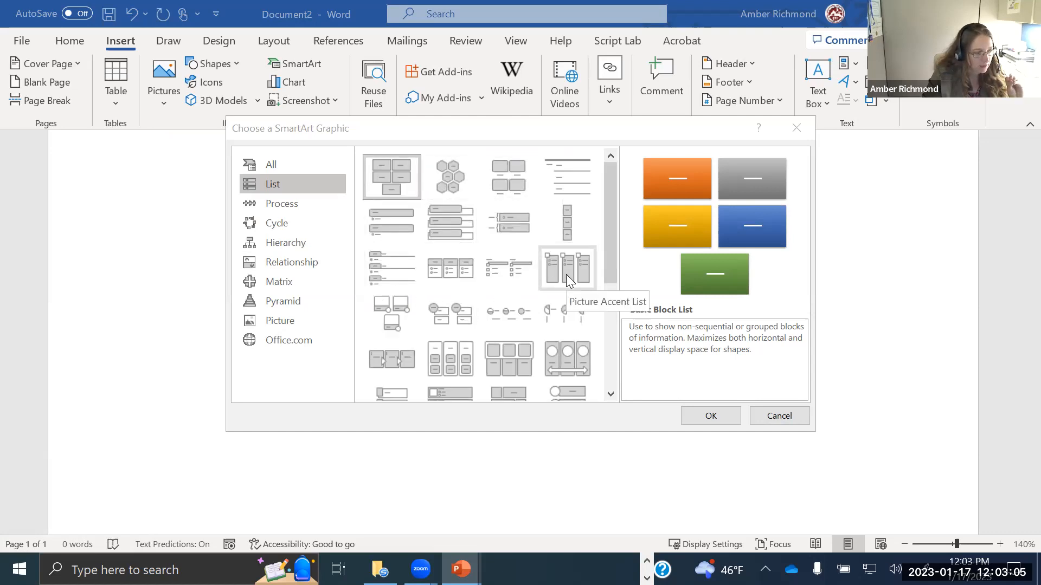
click(464, 278)
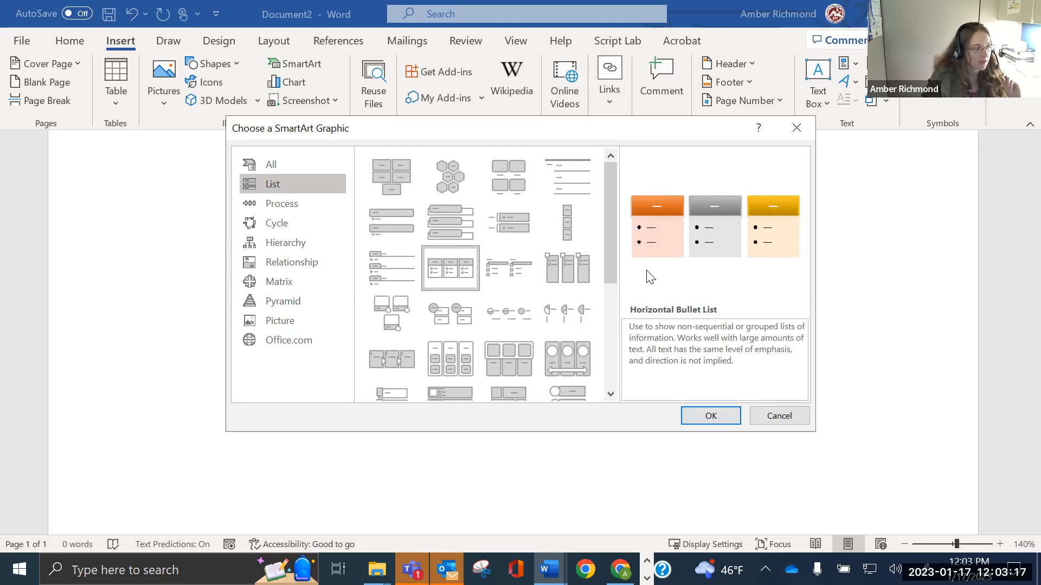
scroll(478, 309, down, 3)
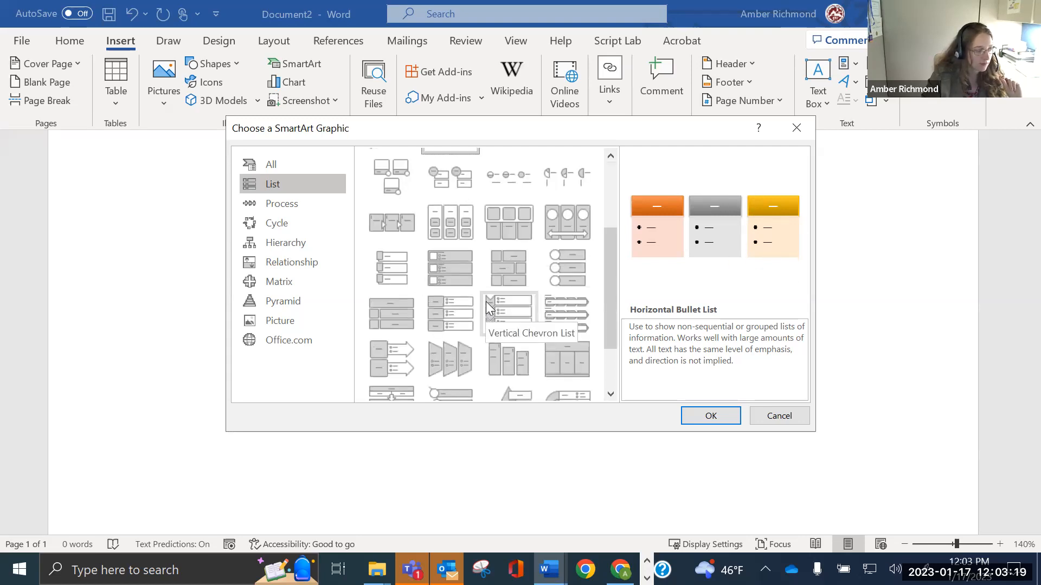
scroll(486, 302, down, 2)
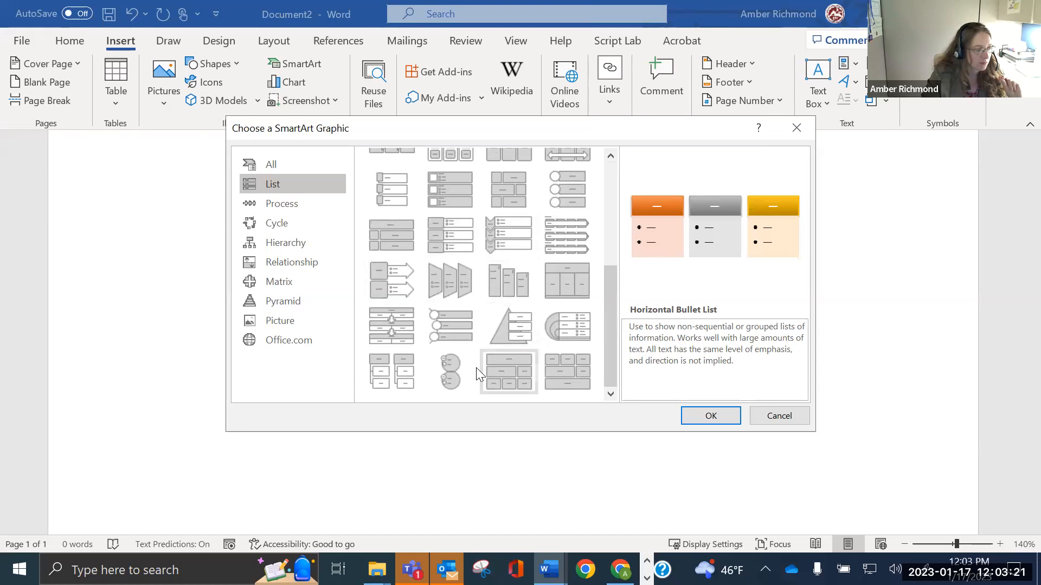
Preview the Increasing Arrows Process layout and insert a Vertical Process SmartArt graphic from the Process category
click(290, 205)
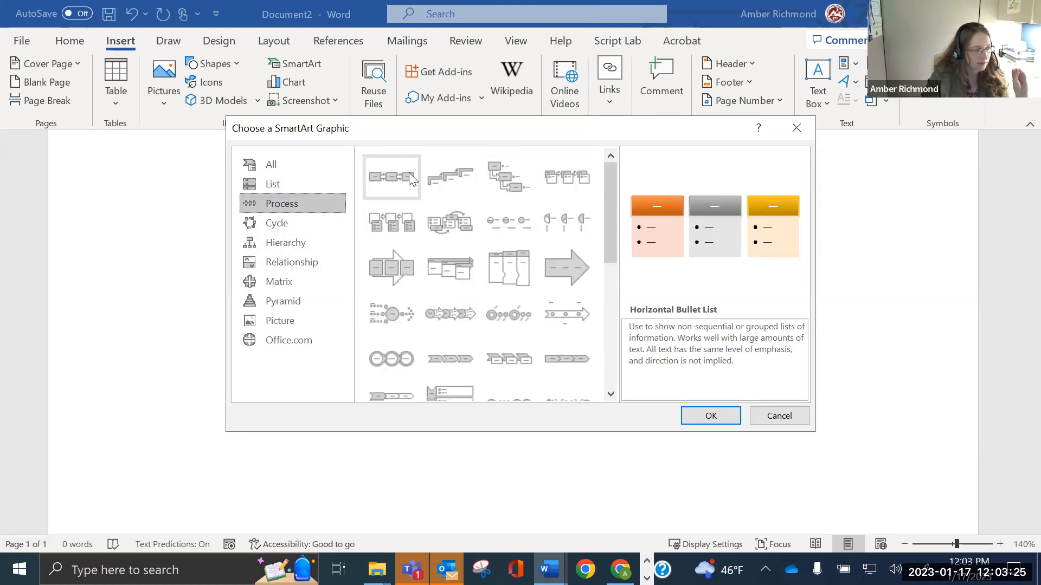
click(440, 277)
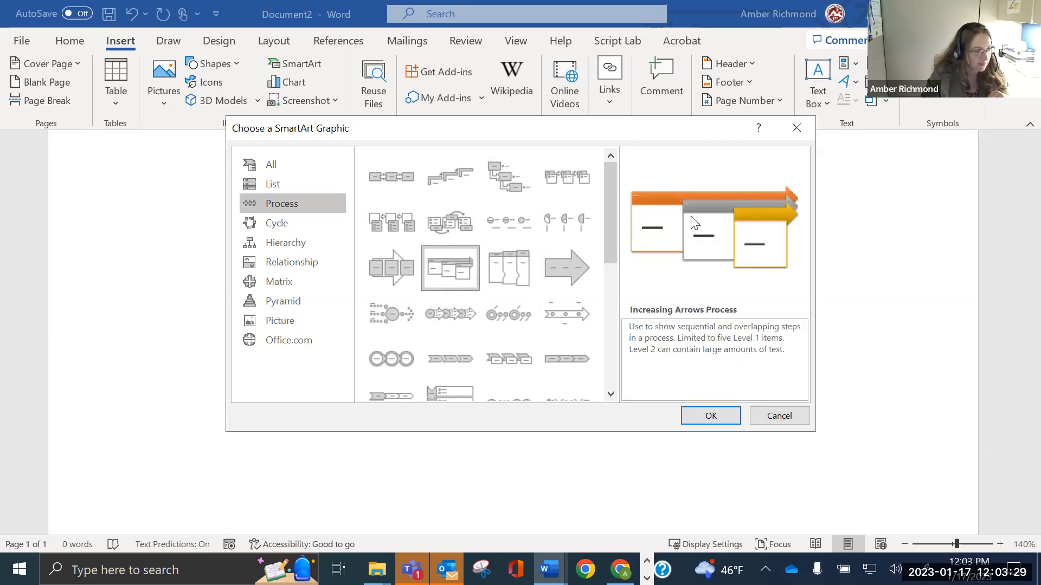
scroll(423, 271, down, 3)
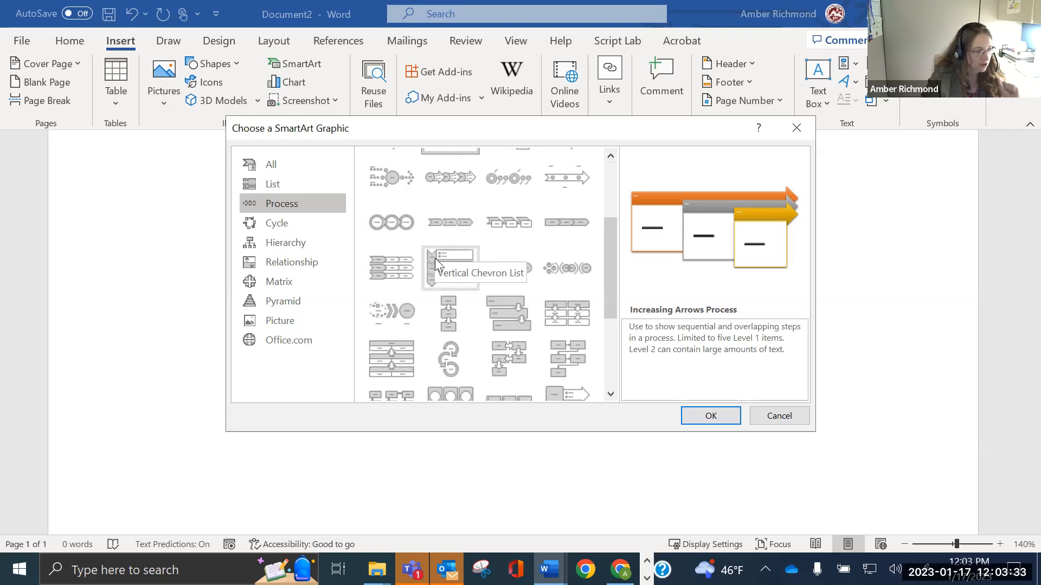
scroll(436, 261, down, 3)
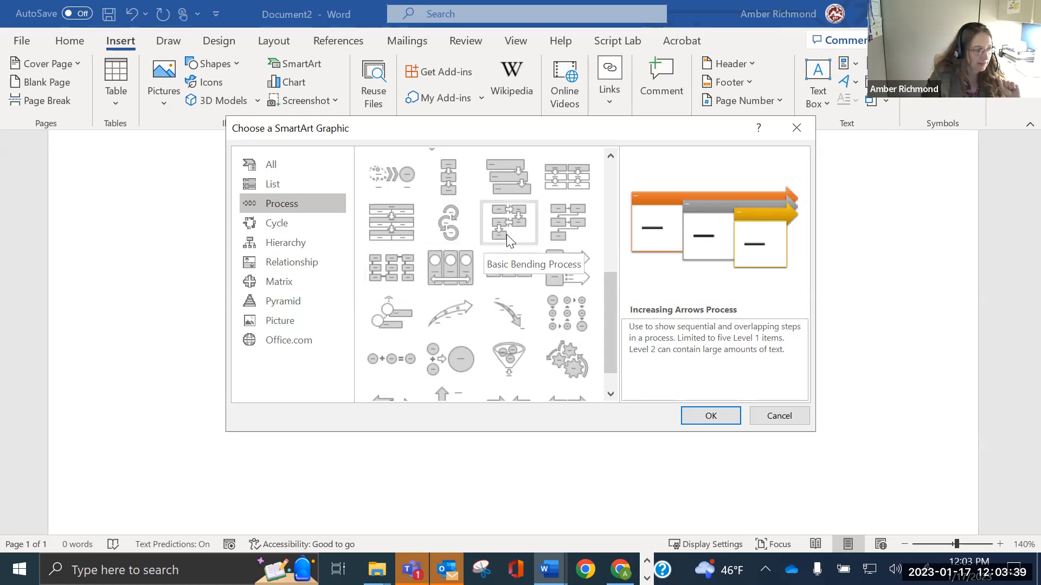
click(440, 189)
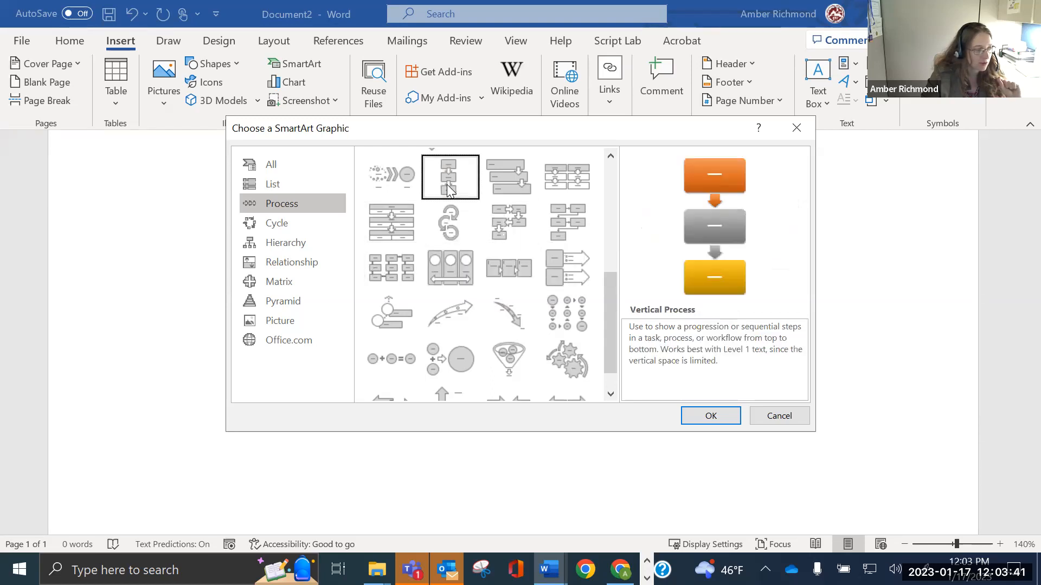
click(710, 416)
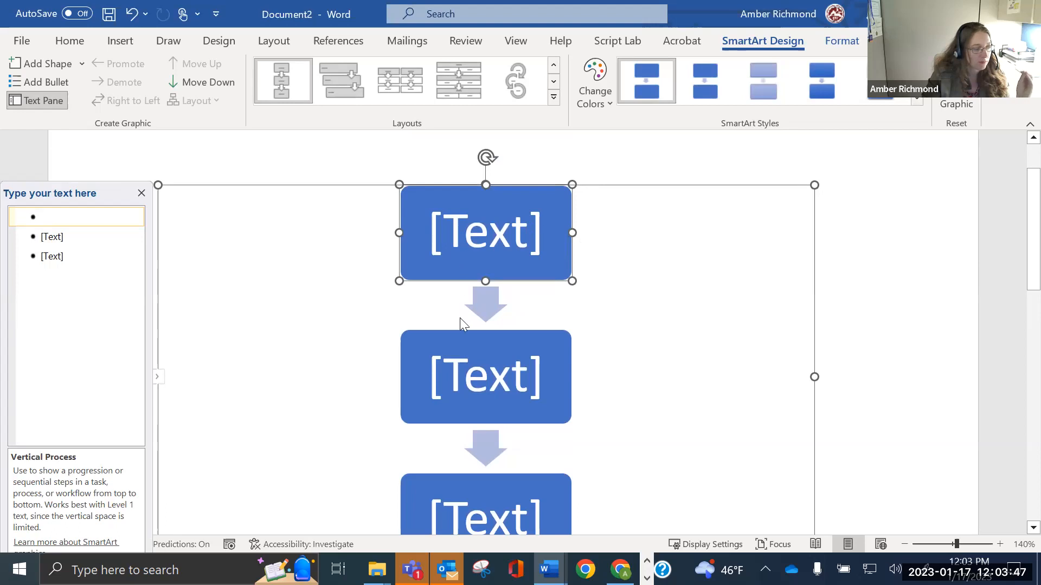
Examine the text placeholders in the three boxes of the Vertical Process graphic
click(464, 381)
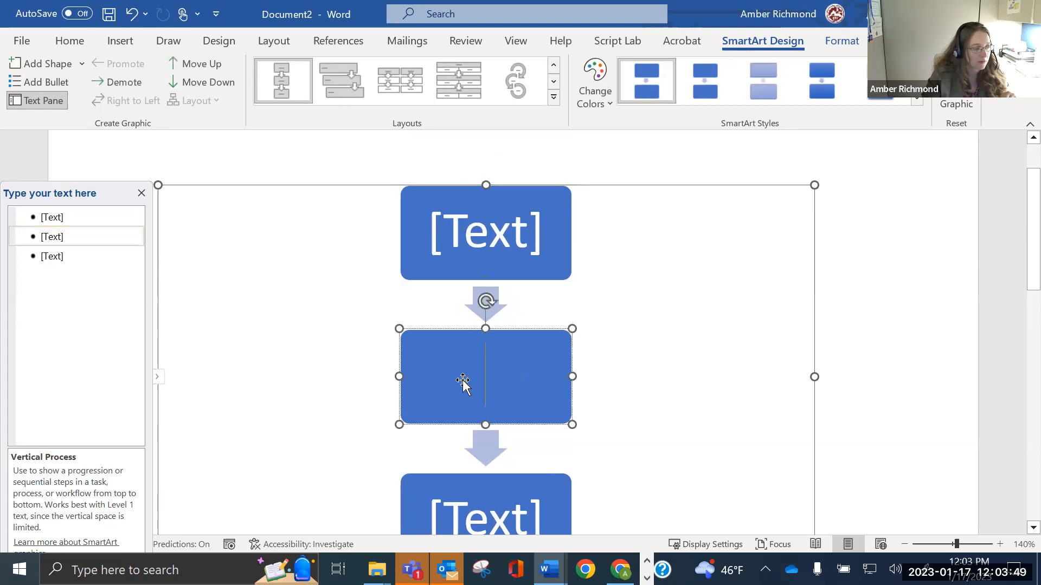
scroll(461, 379, down, 2)
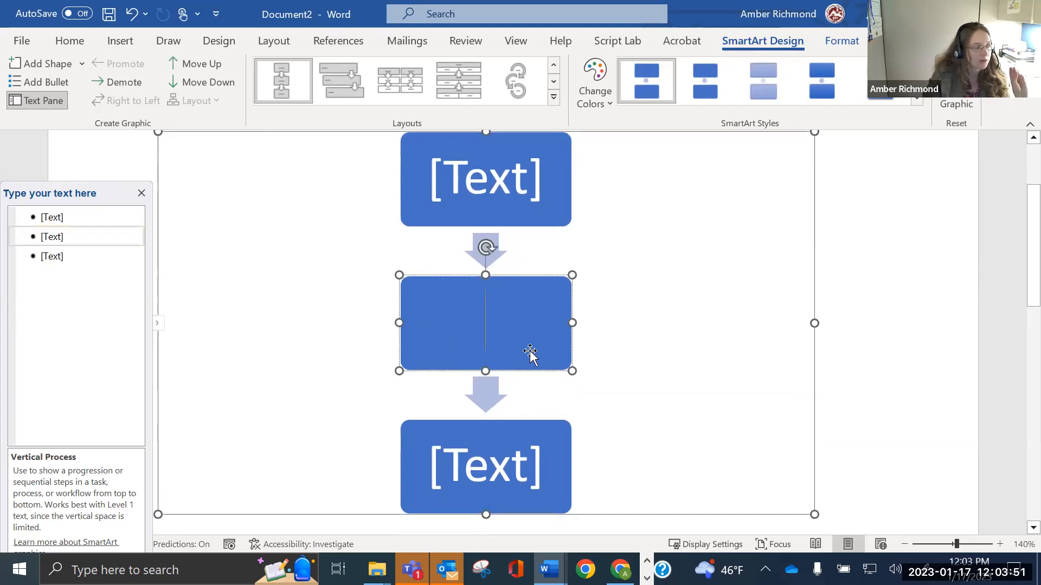
click(479, 191)
click(488, 334)
click(490, 203)
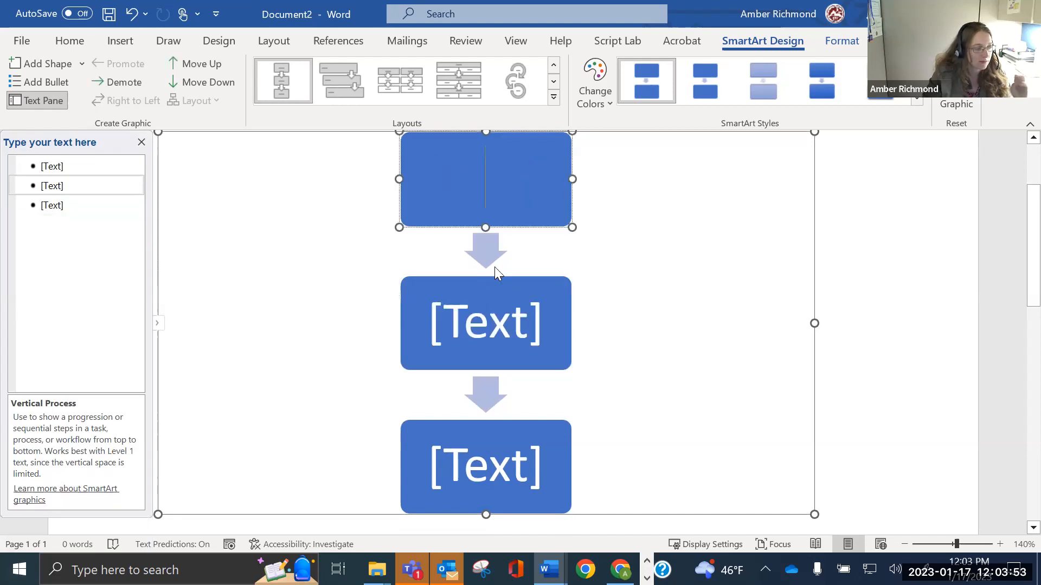
click(501, 369)
click(506, 425)
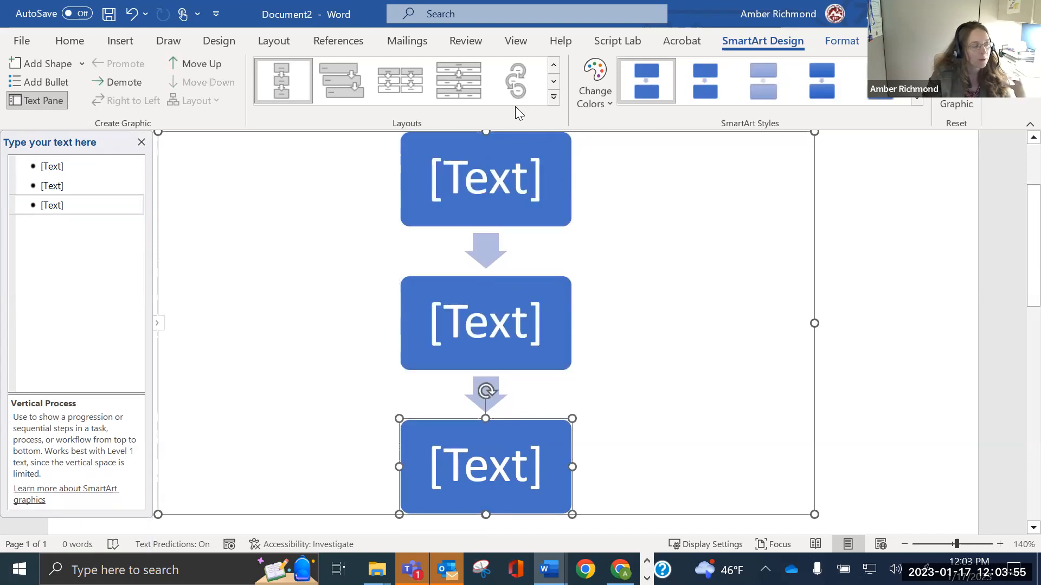
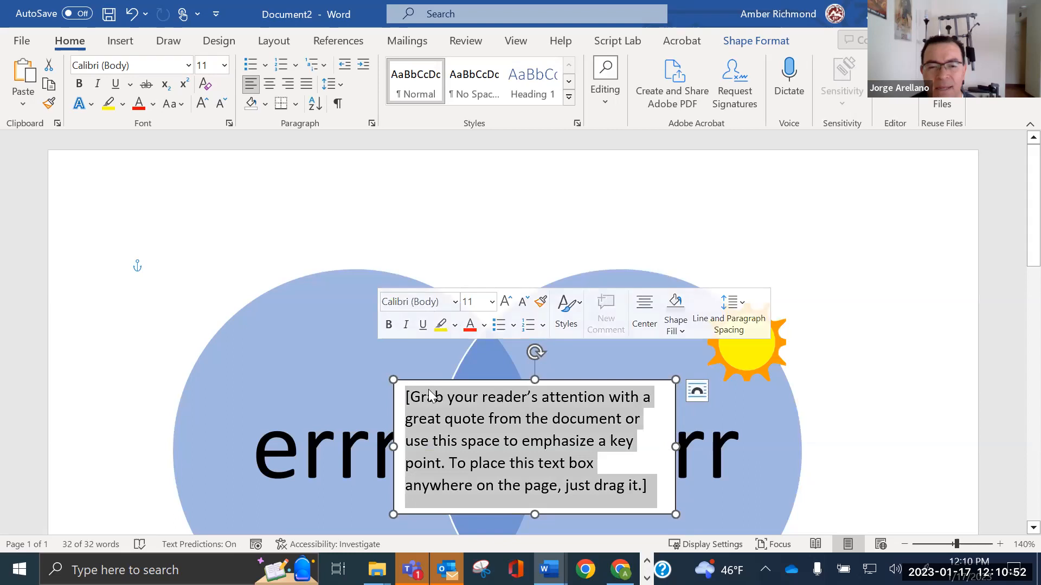
Shrink the text box, place it over the overlap of the Venn circles, and replace its text with "y"
drag(674, 427, 497, 468)
drag(460, 382, 501, 397)
click(891, 208)
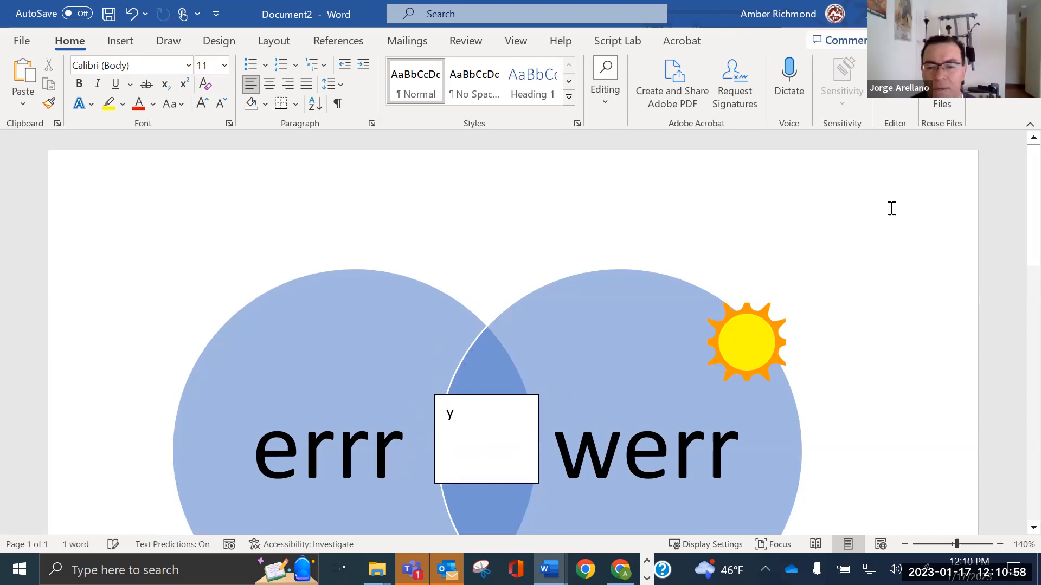
Replace the selected Venn graphic with an Organization Chart SmartArt layout from the Hierarchy category
scroll(850, 226, down, 2)
click(497, 419)
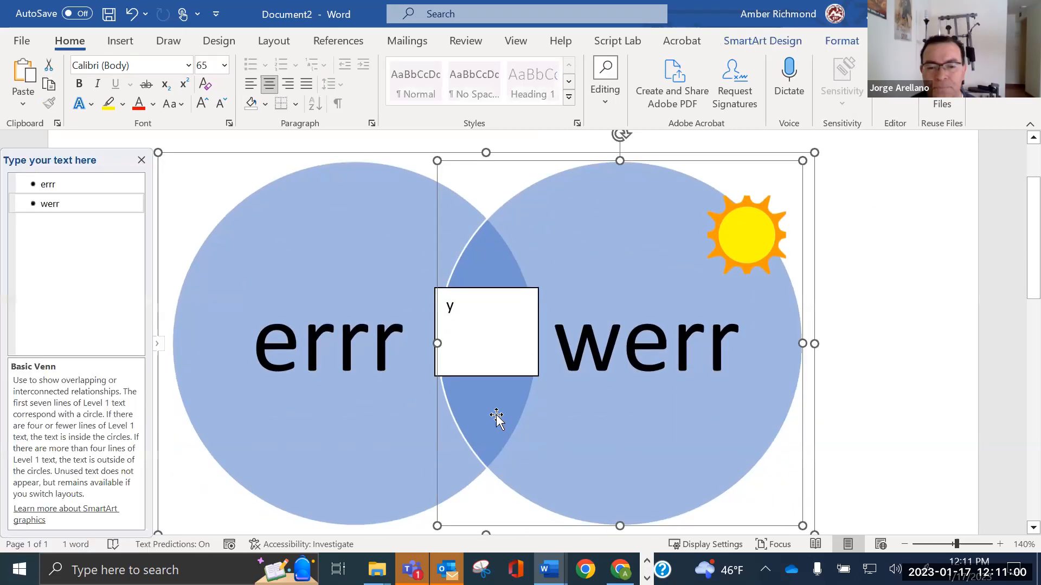
right_click(84, 270)
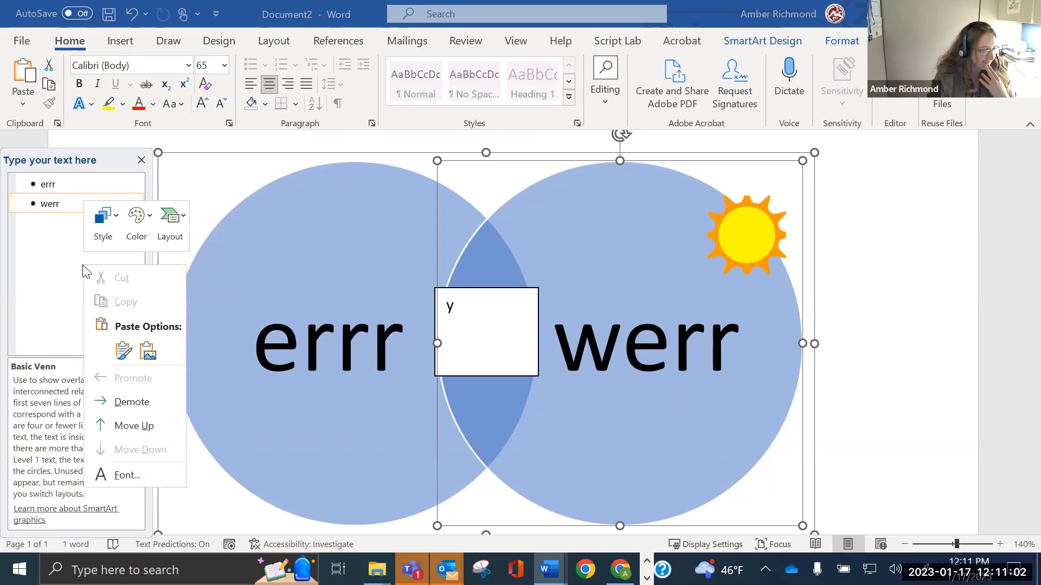
click(60, 250)
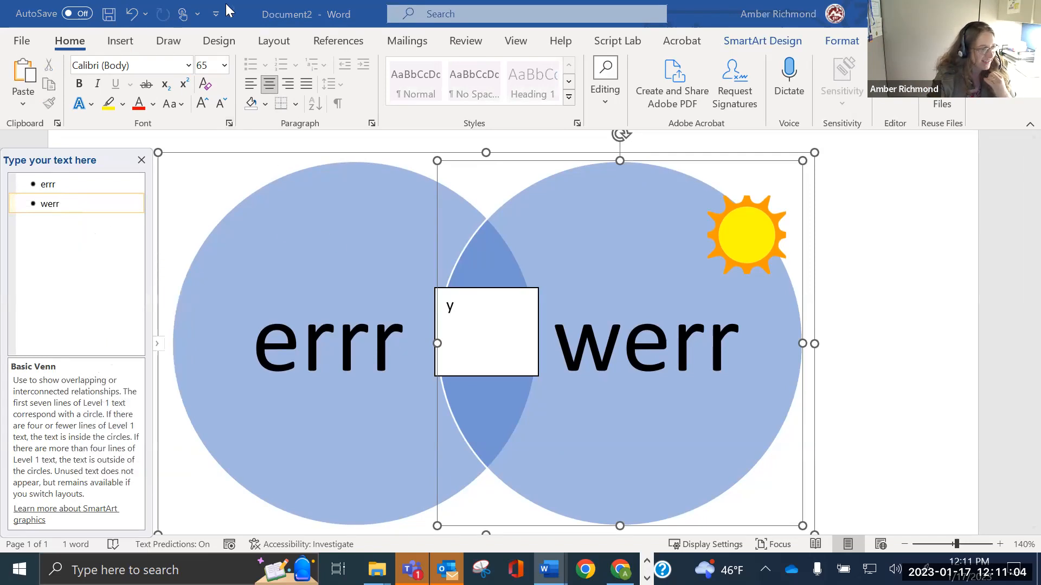
click(142, 39)
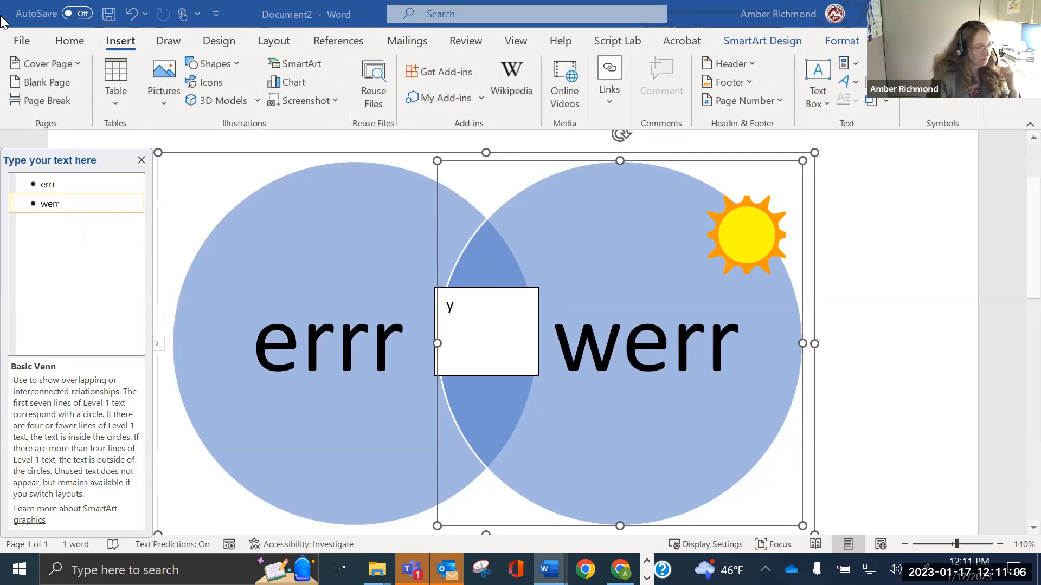
click(294, 66)
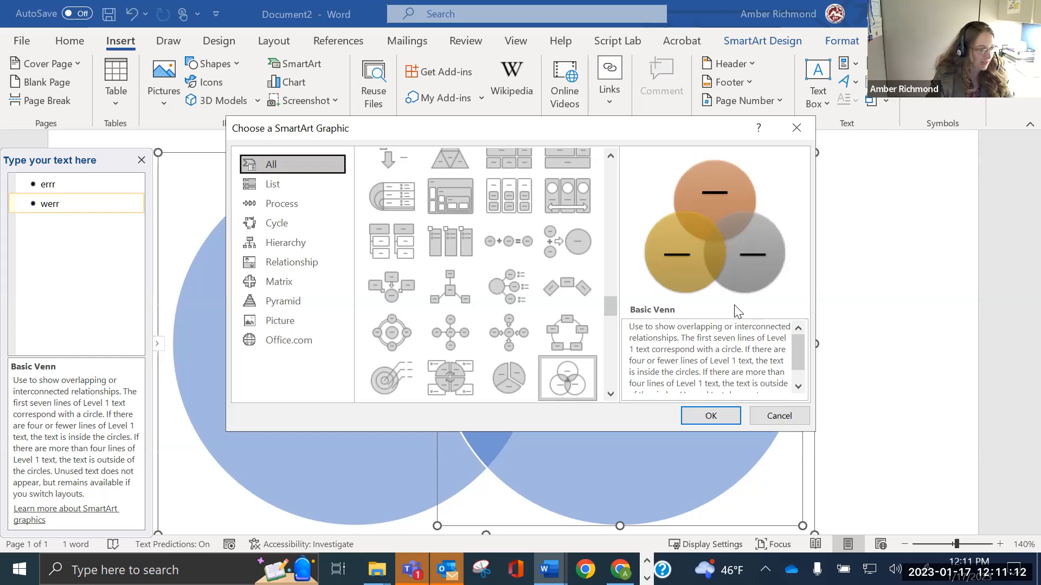
scroll(442, 239, up, 3)
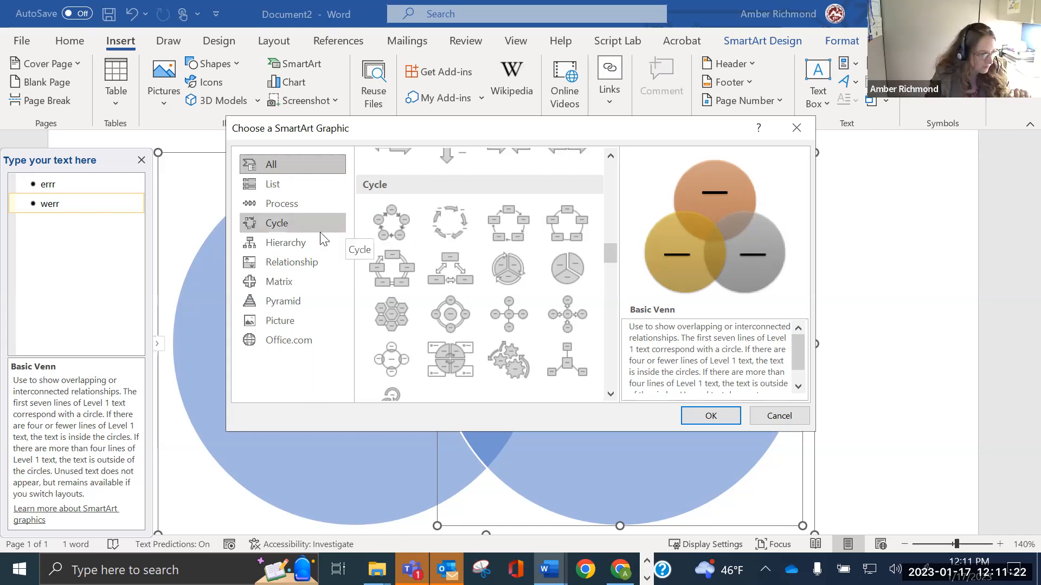
click(306, 241)
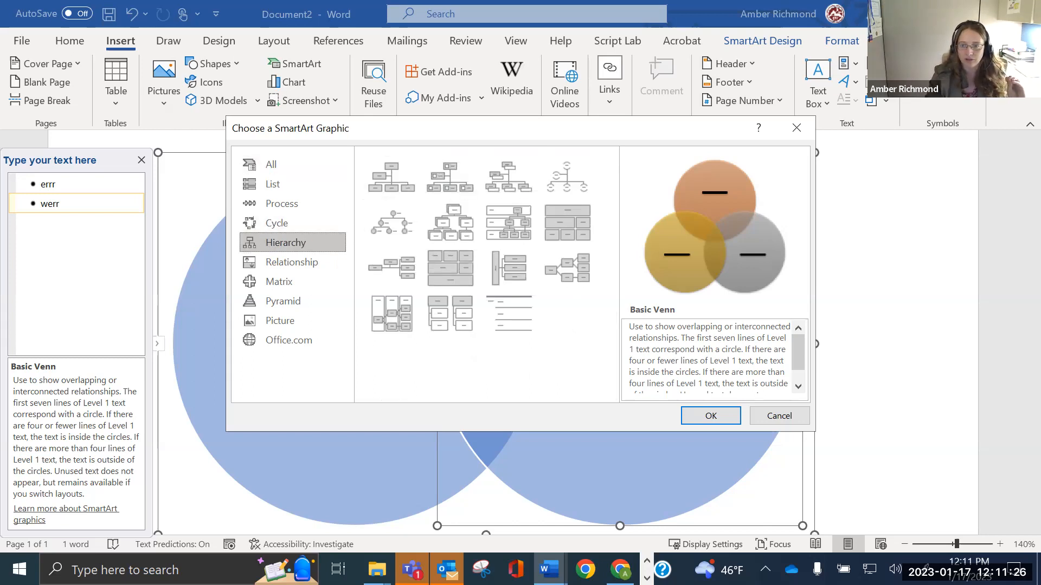
key(alt+Tab)
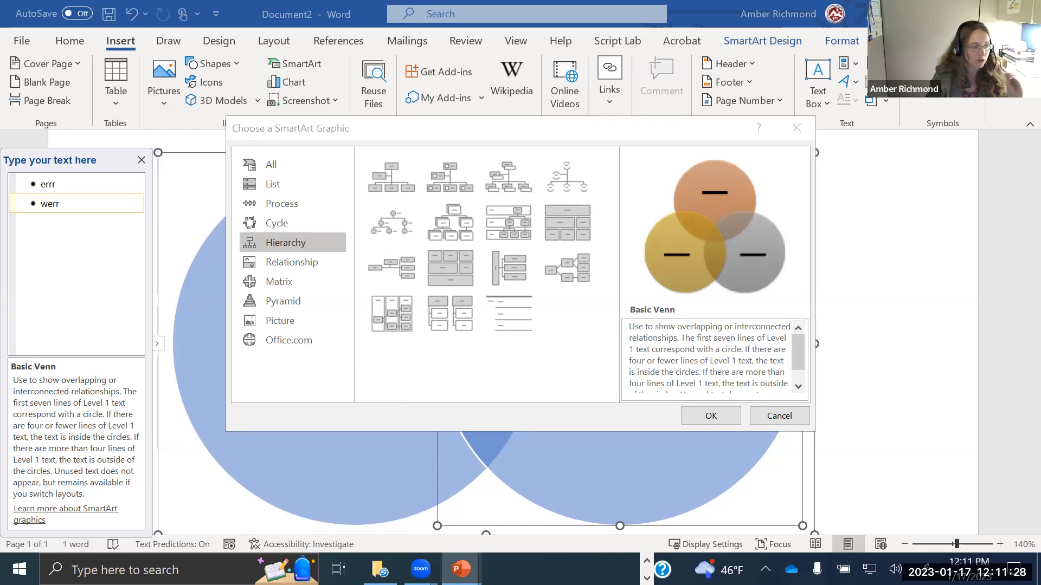
double_click(401, 176)
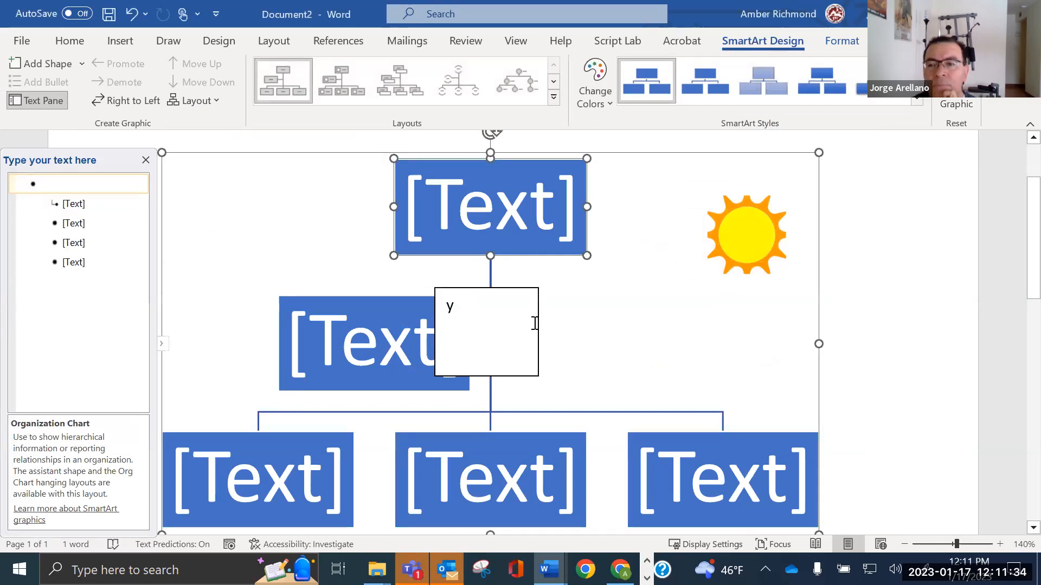
Delete the text box containing "y" that overlaps the organization chart
click(535, 319)
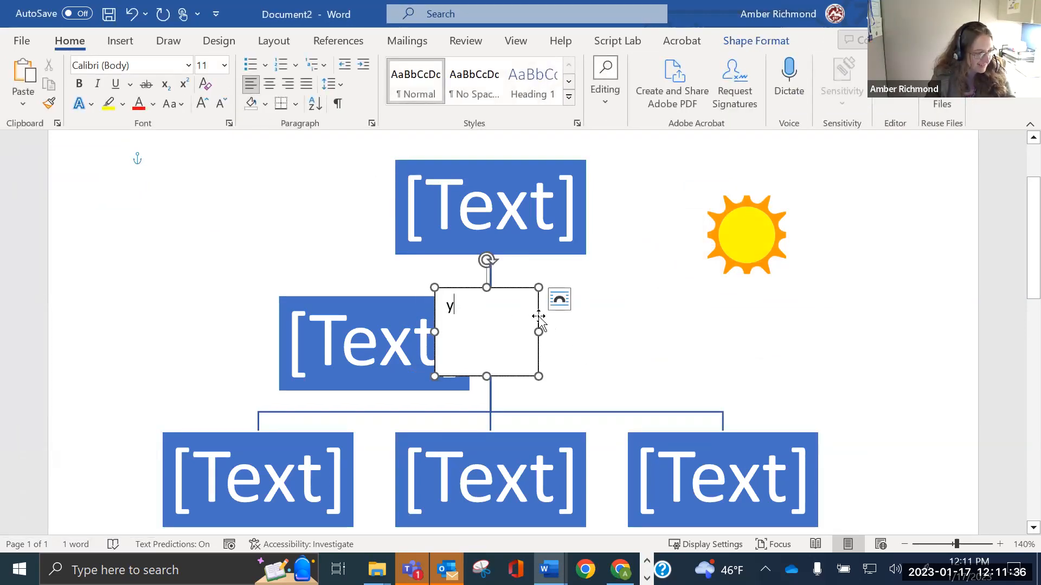
click(539, 317)
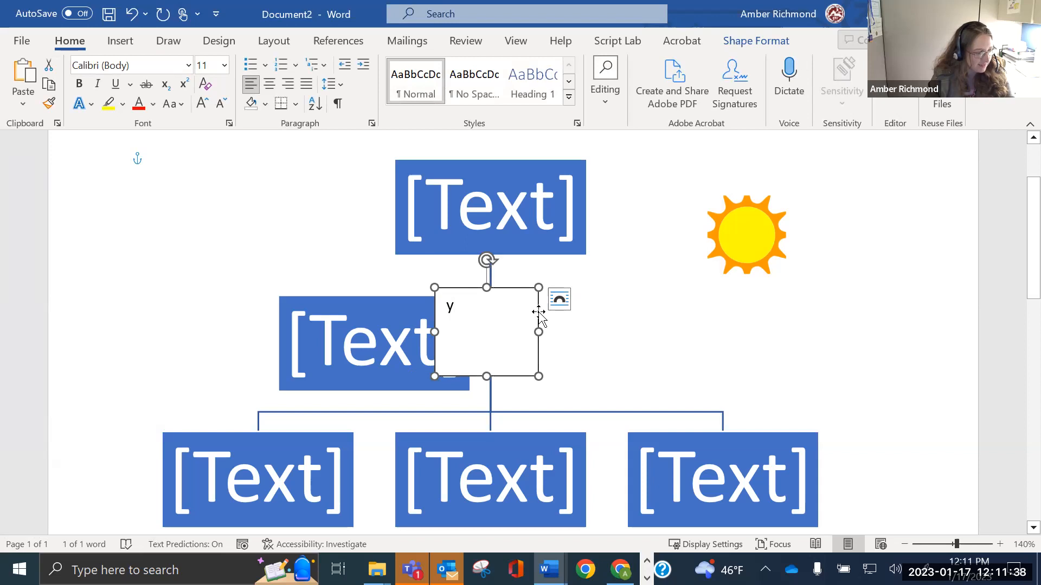
key(Delete)
scroll(565, 348, down, 2)
scroll(541, 333, up, 3)
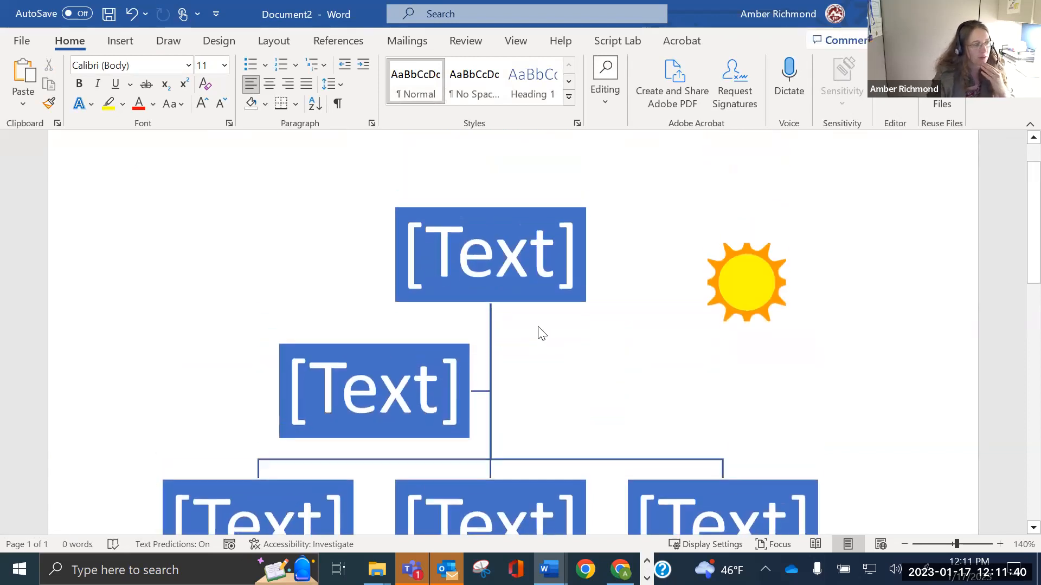
Examine the text placeholders in the organization chart's top box and lowest row of boxes
click(522, 254)
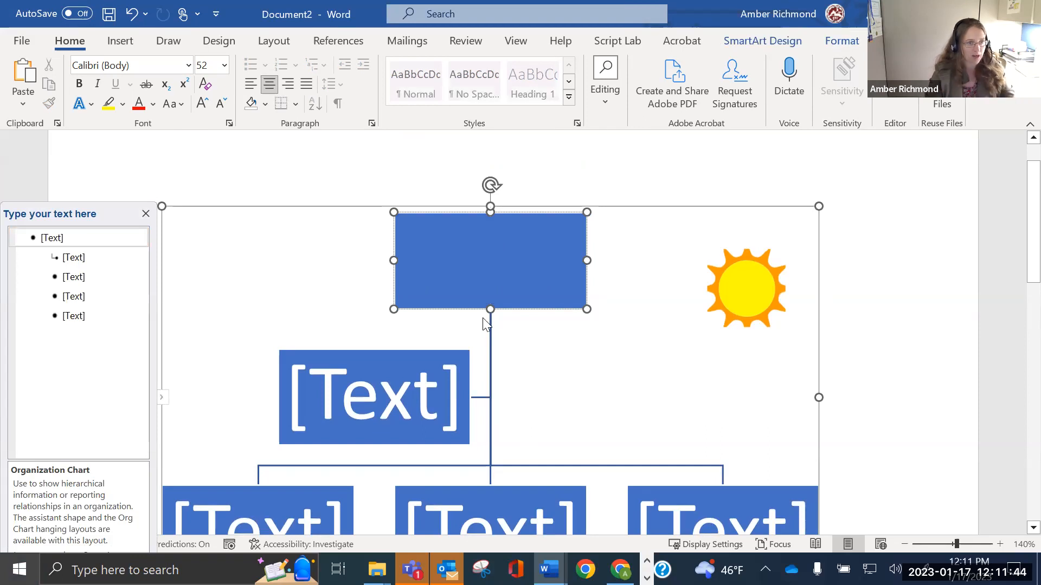
scroll(433, 325, down, 3)
click(477, 373)
click(699, 366)
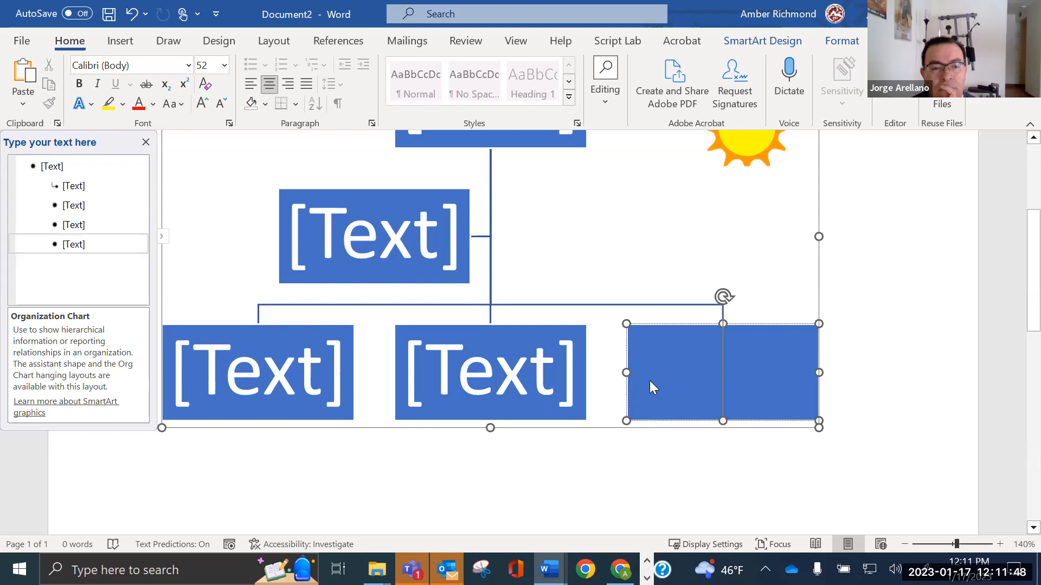
scroll(649, 381, up, 1)
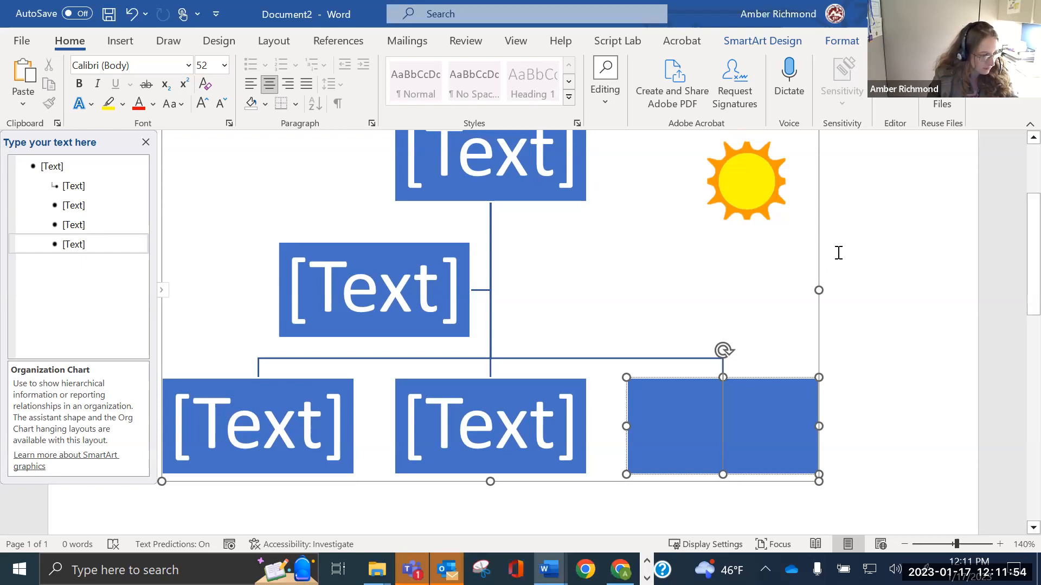
Undo the recent changes until the organization chart is removed from the page
key(ctrl+z)
key(ctrl+z)
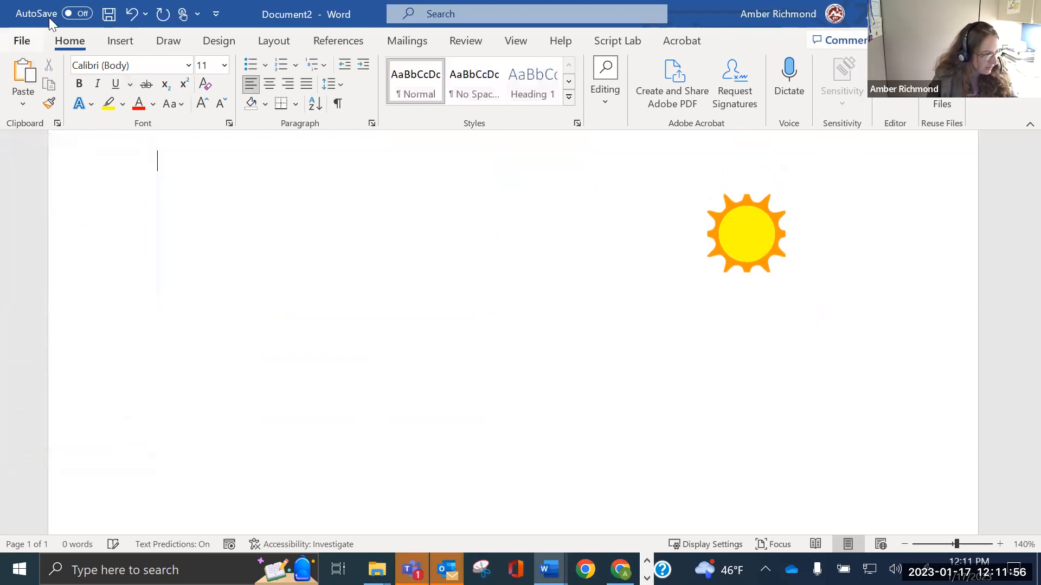
Browse the full SmartArt gallery, examining its process, cycle, hierarchy, relationship, pyramid and picture layouts
click(120, 41)
click(304, 65)
scroll(520, 269, down, 10)
scroll(526, 286, down, 10)
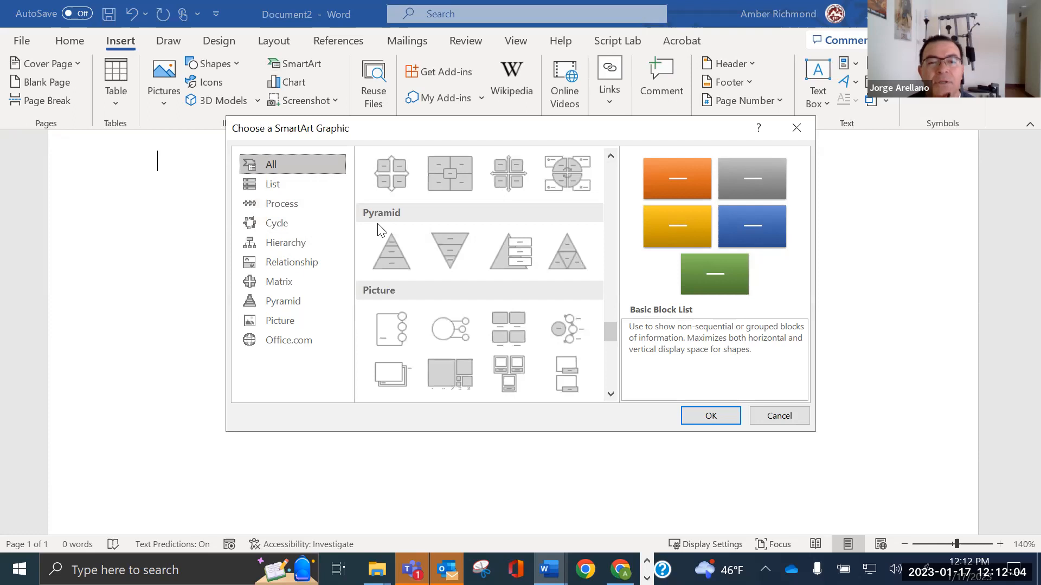
scroll(379, 229, up, 10)
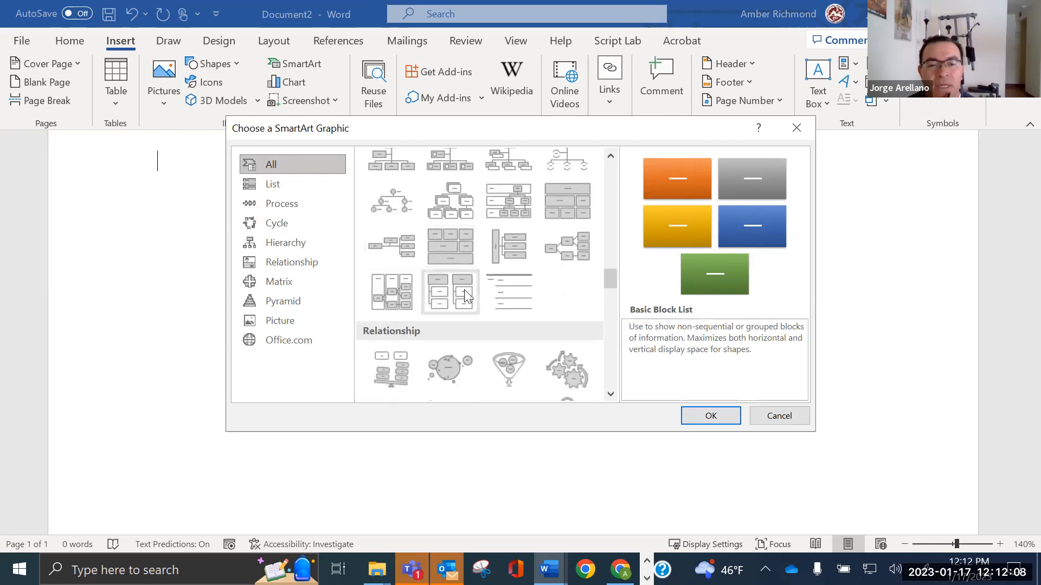
scroll(464, 289, up, 3)
scroll(464, 289, up, 3)
scroll(464, 289, down, 3)
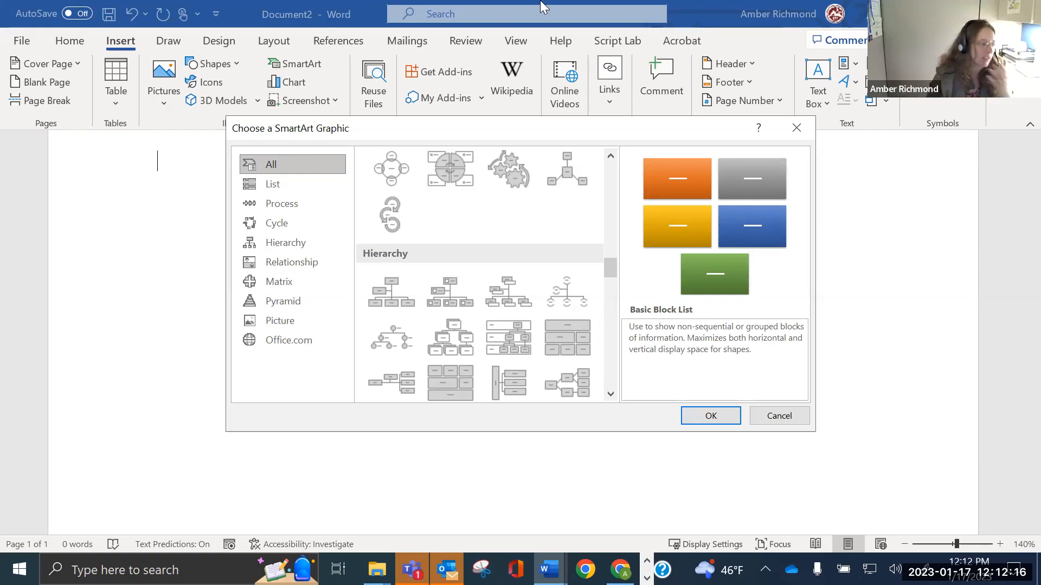
scroll(449, 184, up, 5)
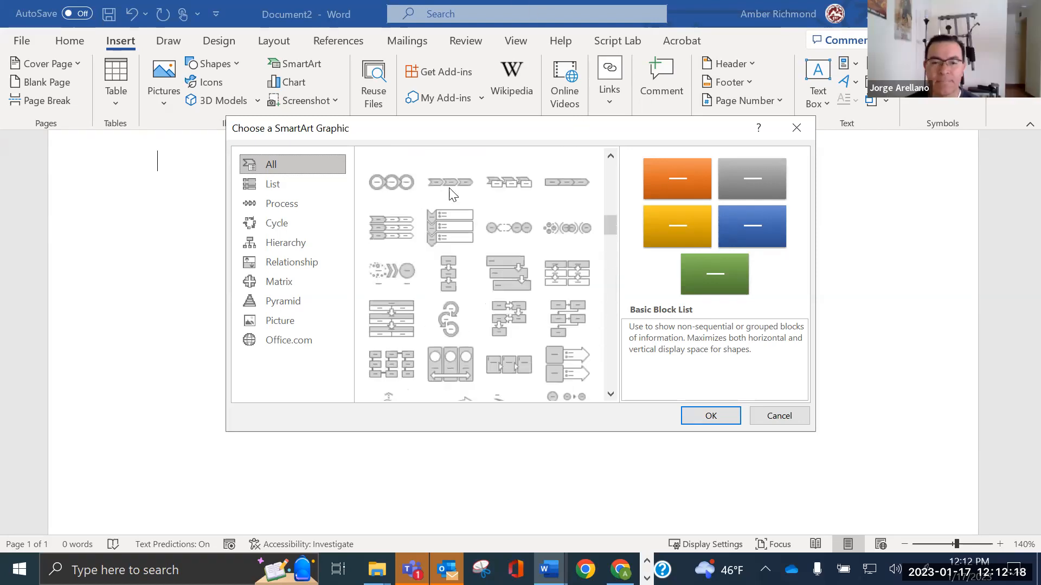
scroll(450, 193, down, 3)
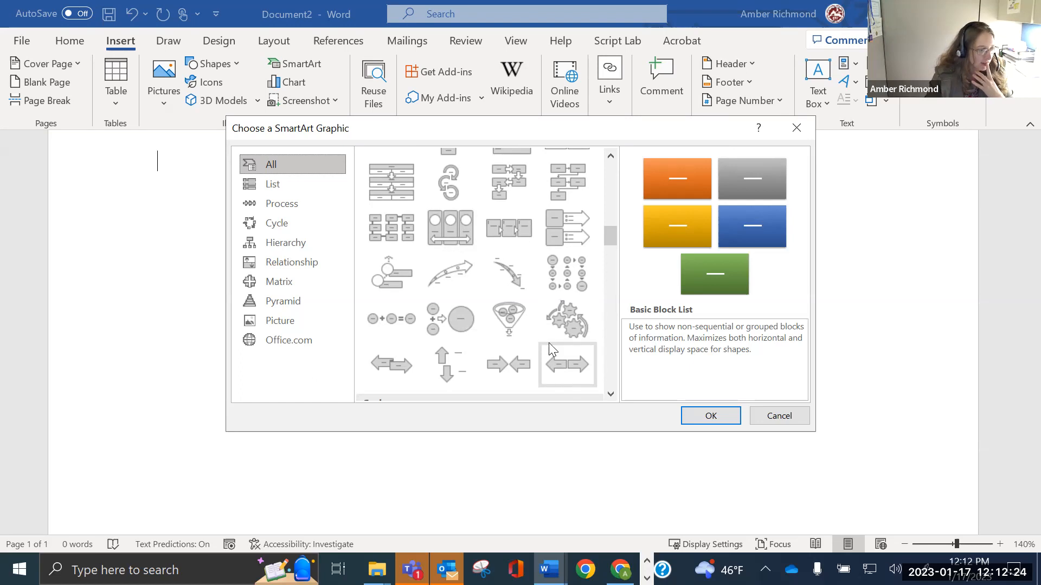
scroll(520, 326, up, 3)
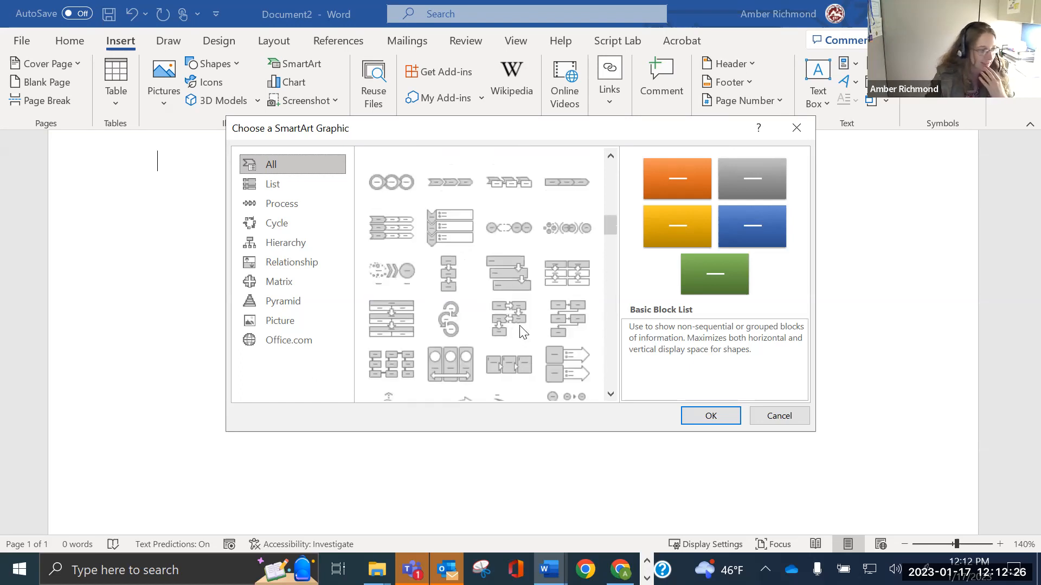
scroll(521, 332, down, 3)
scroll(522, 332, down, 3)
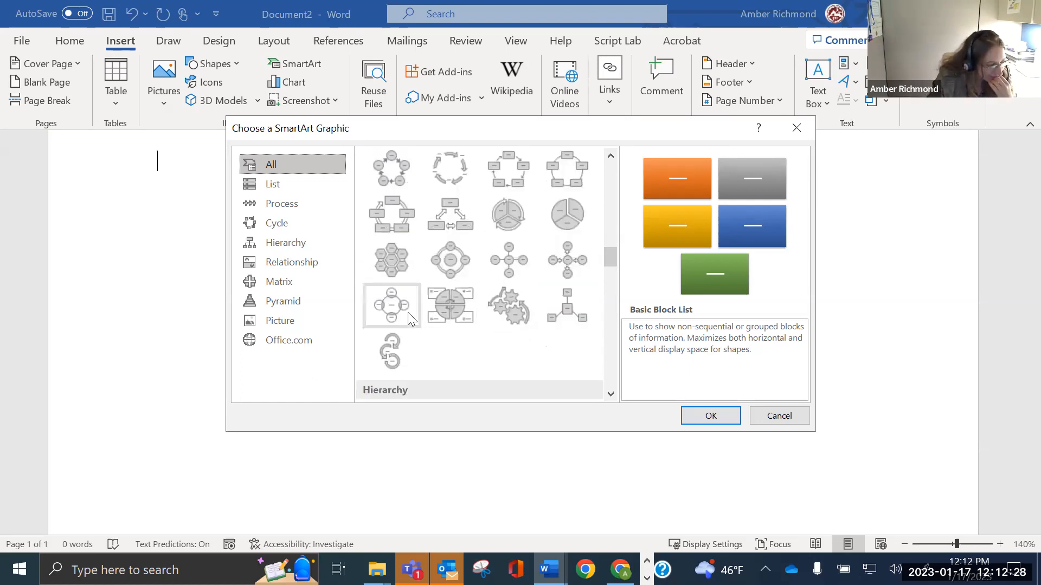
Insert a Counterbalance Arrows SmartArt graphic from the Relationship category
click(290, 245)
click(292, 262)
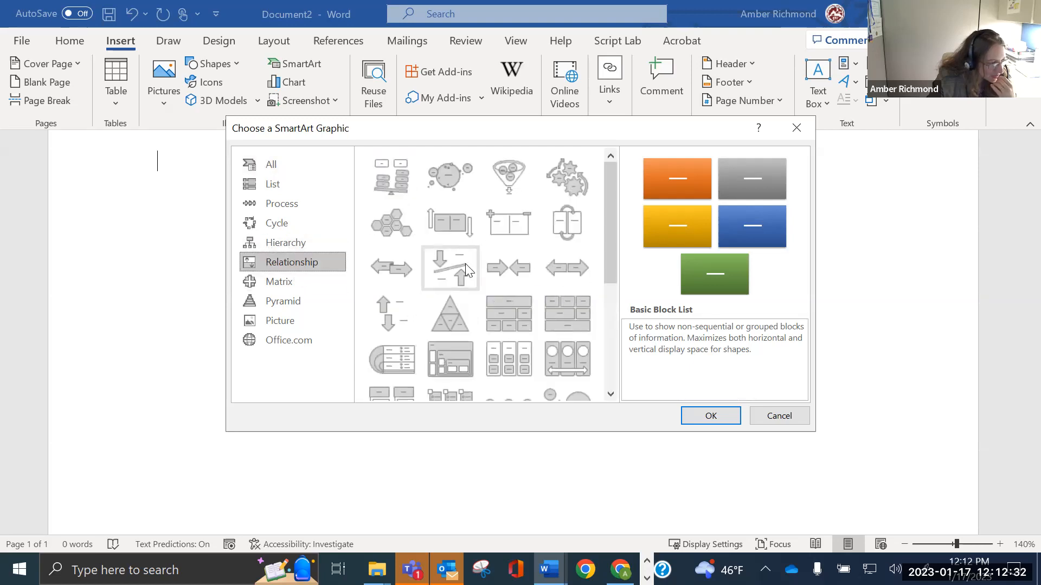
click(472, 285)
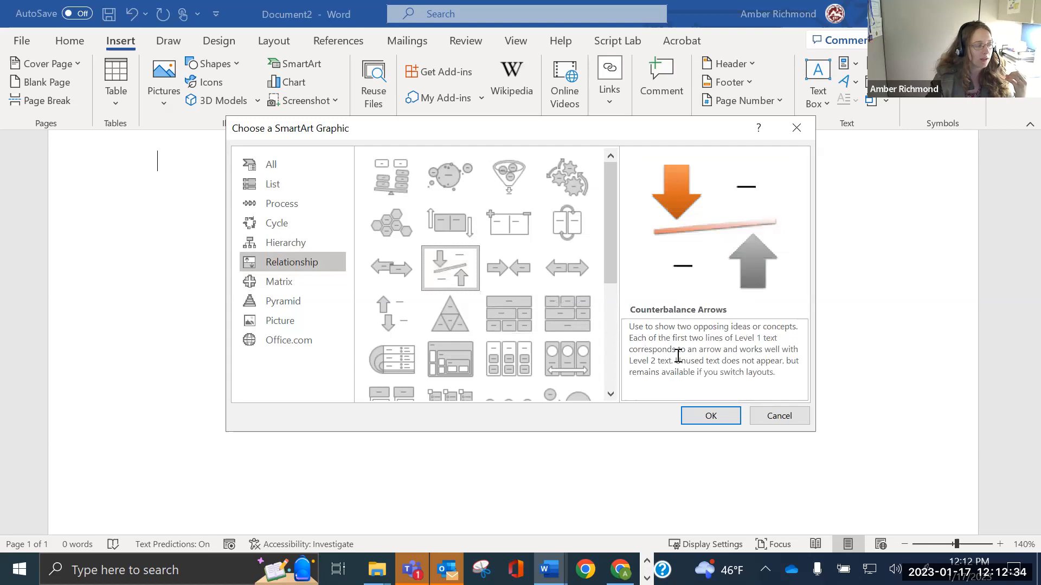
click(721, 416)
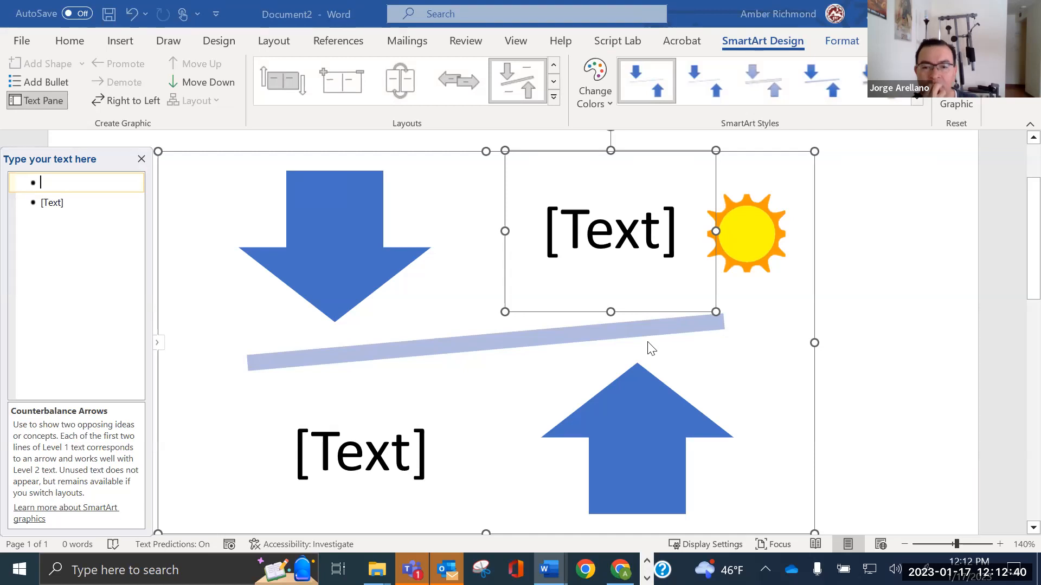
Delete the Counterbalance Arrows graphic and the sun picture from the page
click(369, 453)
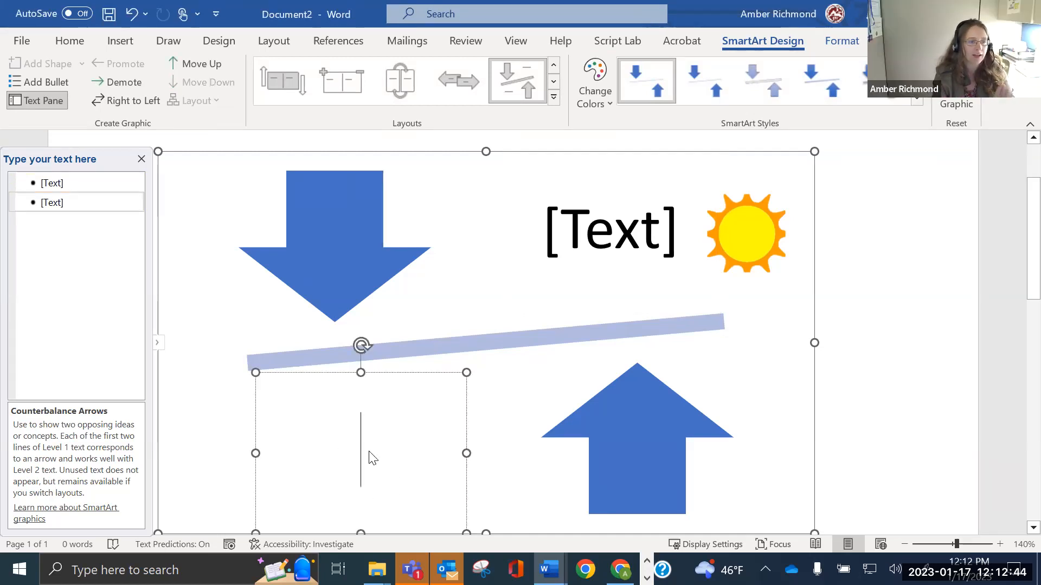
click(818, 271)
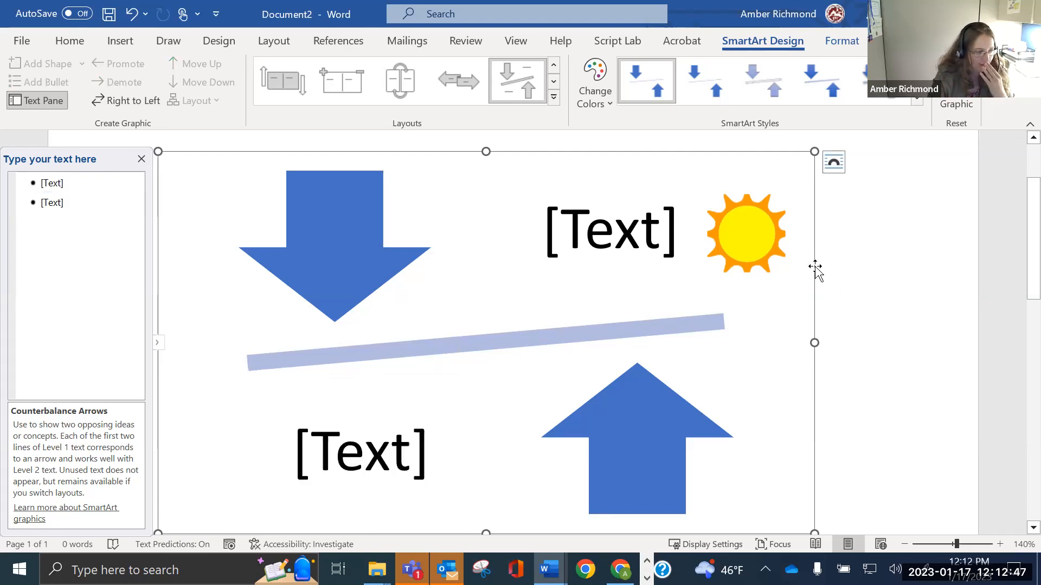
key(Delete)
click(762, 250)
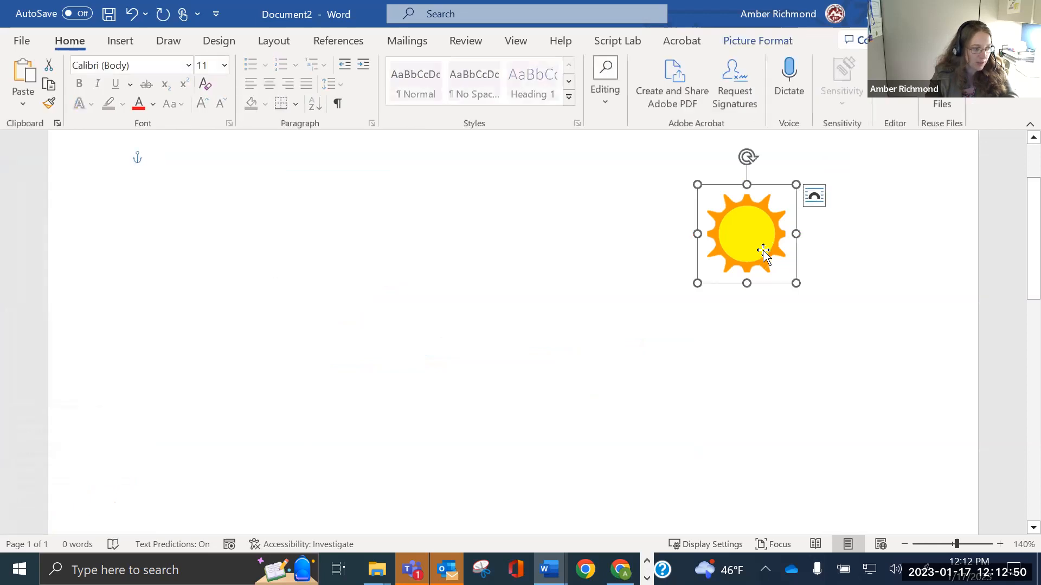
key(Delete)
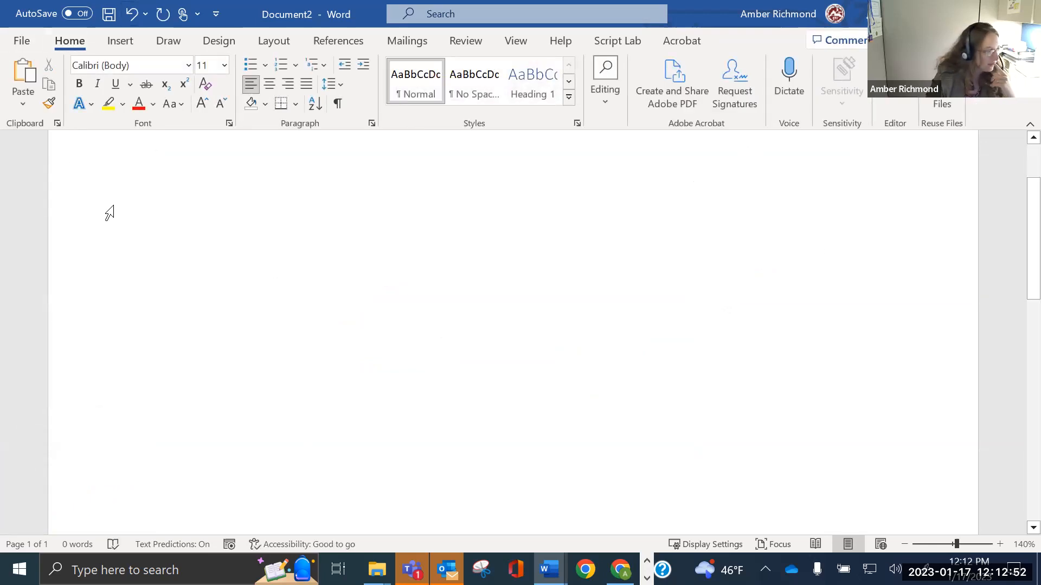
Preview the Basic Pyramid layout in the Pyramid category of the SmartArt gallery, and close the gallery without inserting it
click(125, 43)
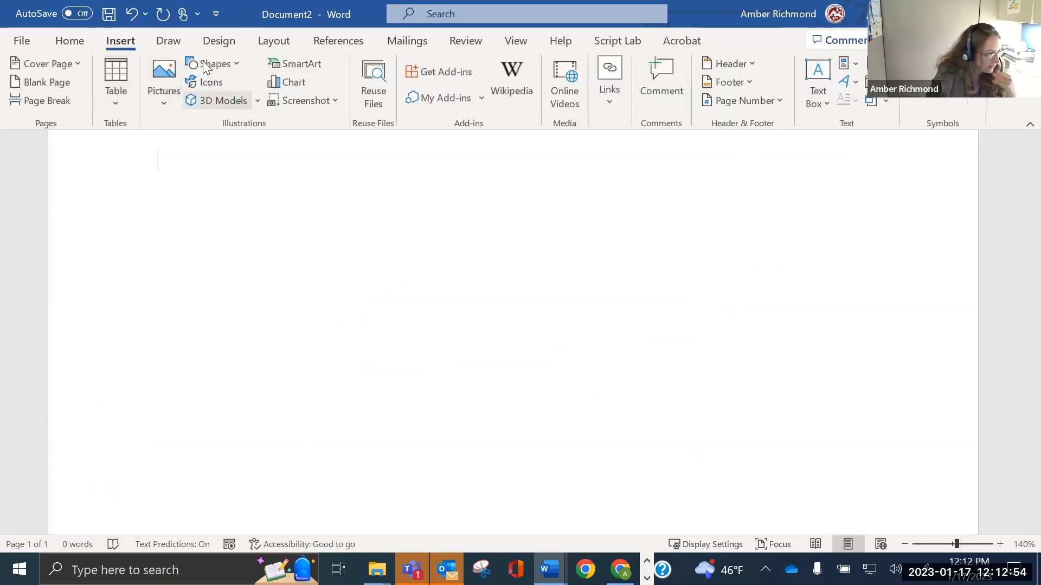
click(216, 64)
click(311, 62)
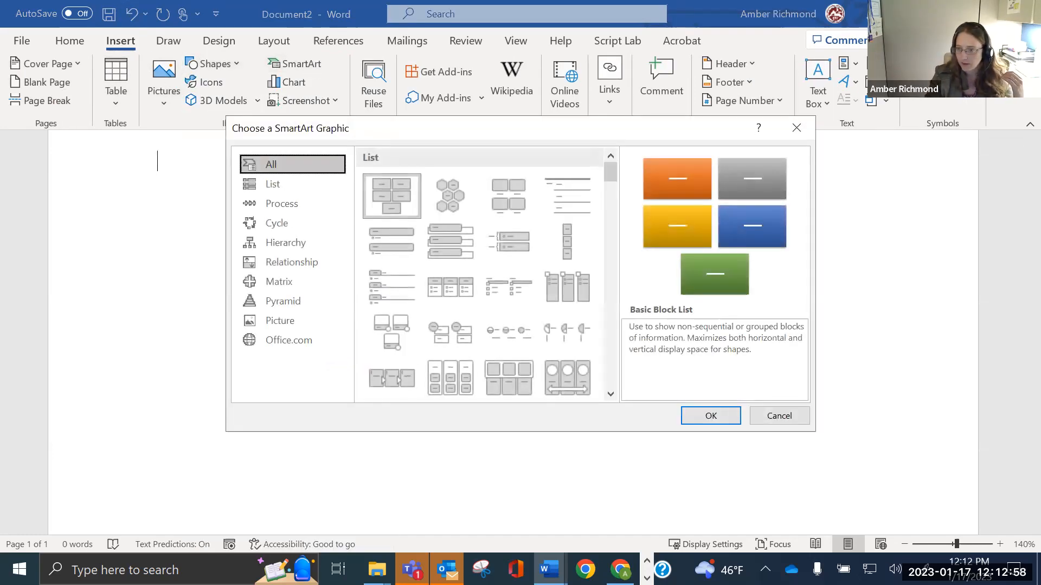
key(alt+Tab)
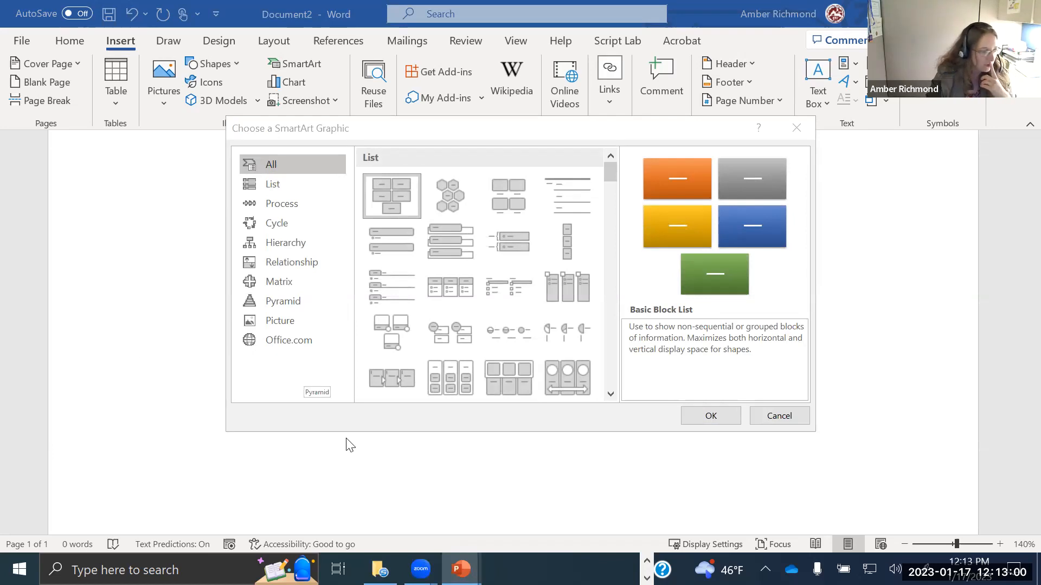
scroll(415, 263, down, 10)
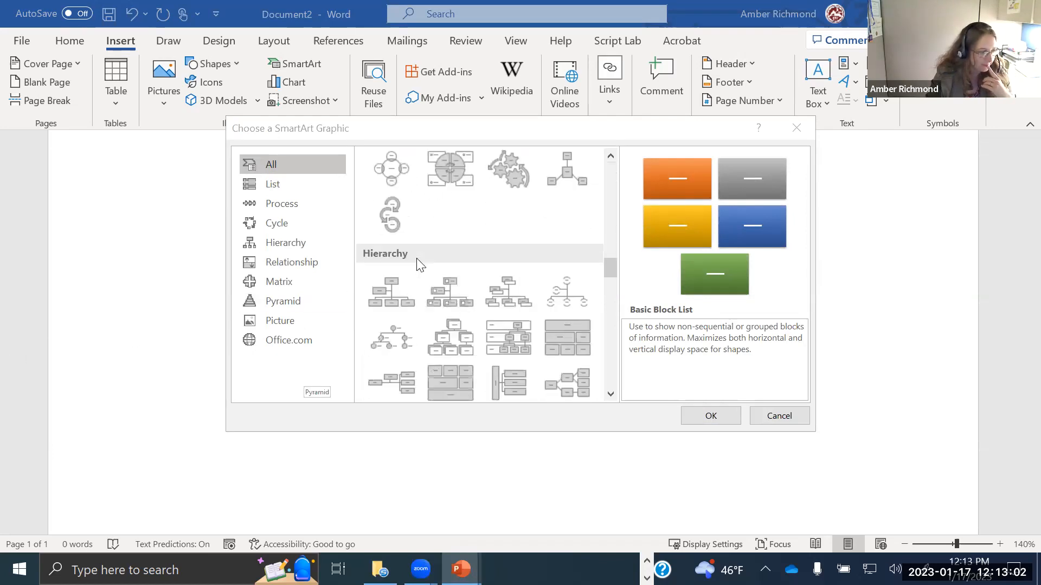
scroll(444, 331, down, 3)
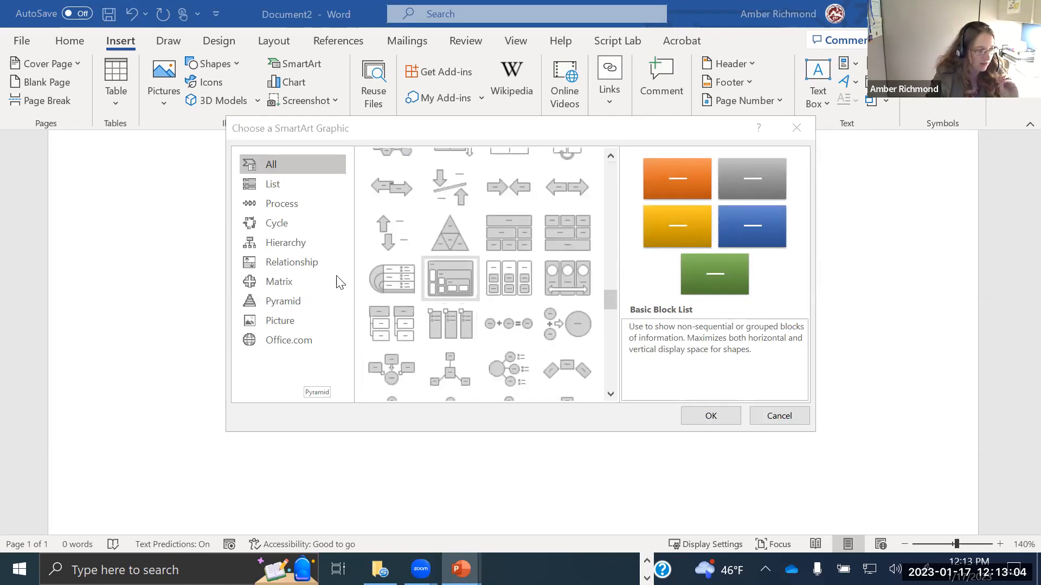
click(292, 297)
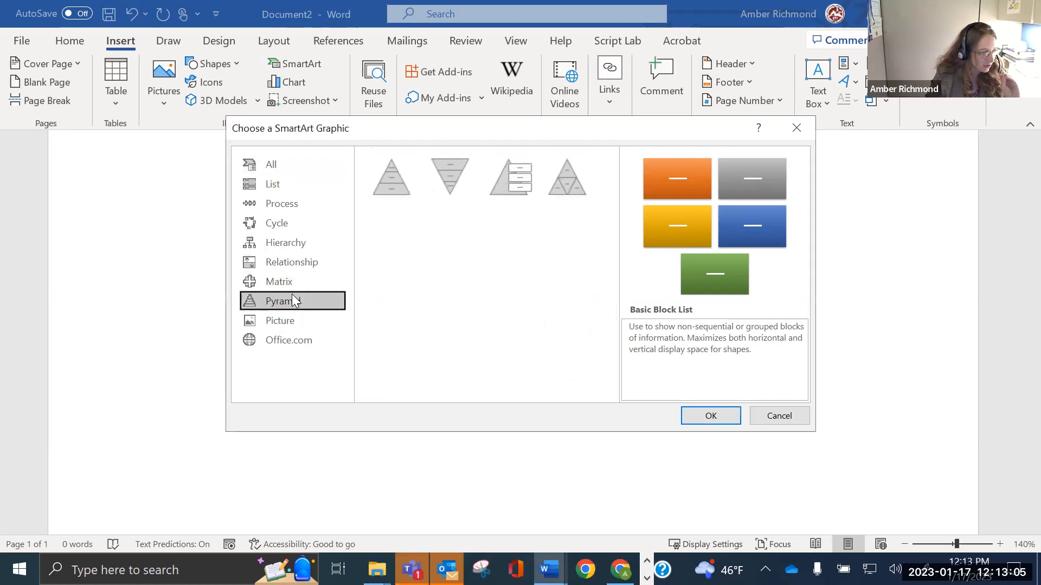
click(394, 186)
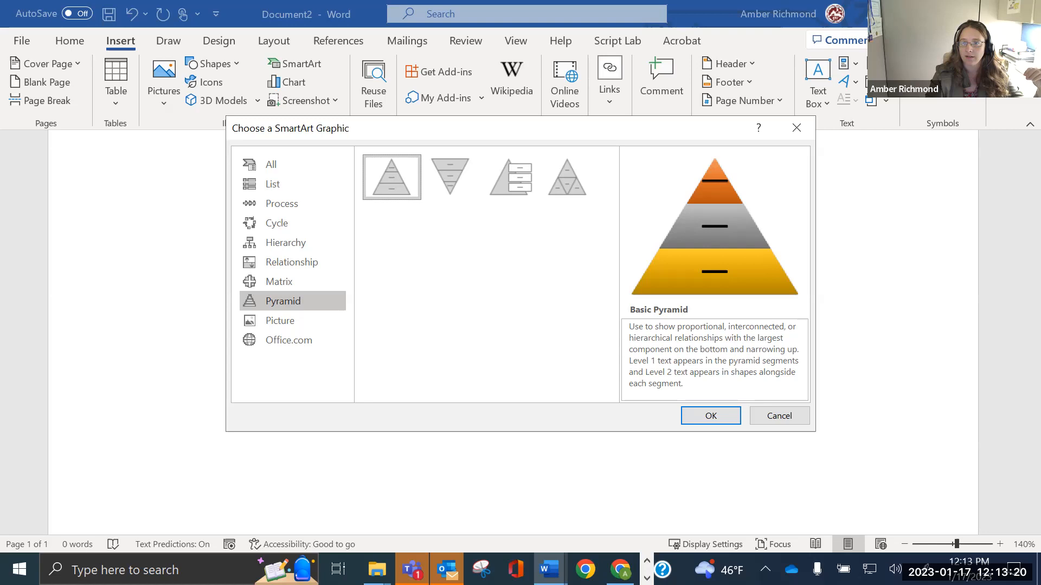
key(alt+Tab)
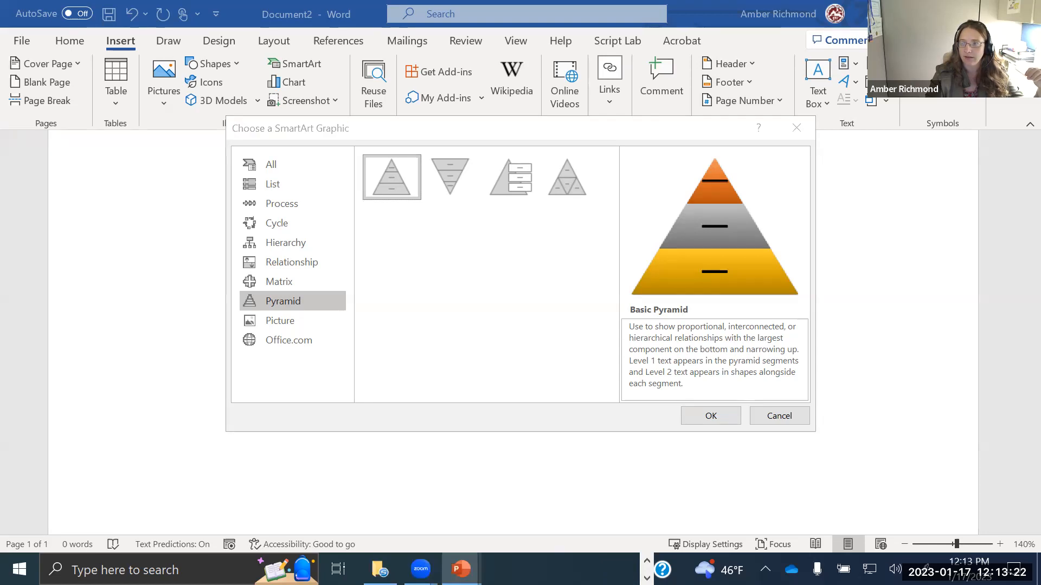
click(797, 129)
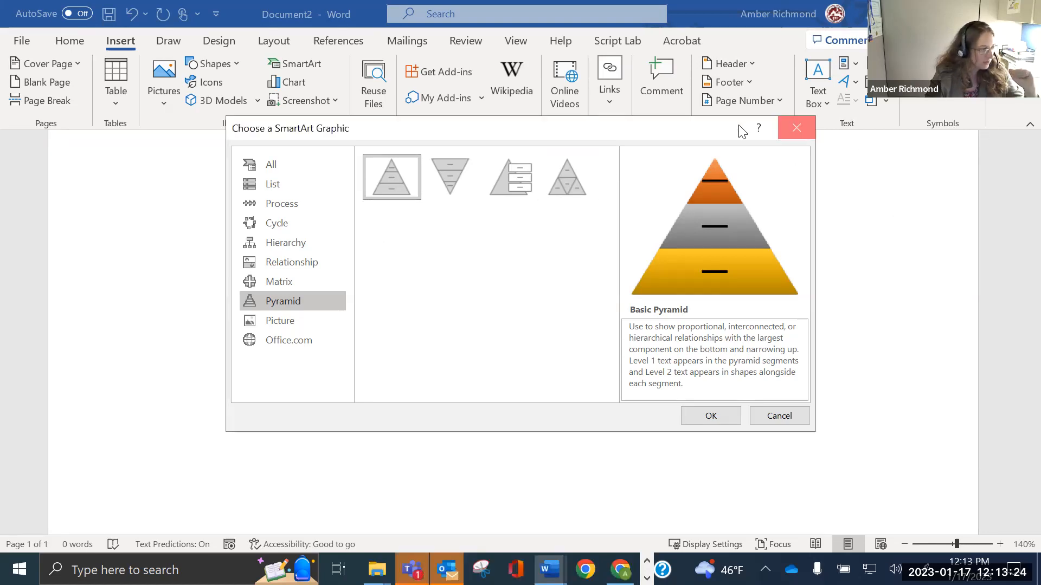
Insert an Interconnected Block Process SmartArt graphic into the blank page
click(297, 64)
scroll(487, 303, down, 6)
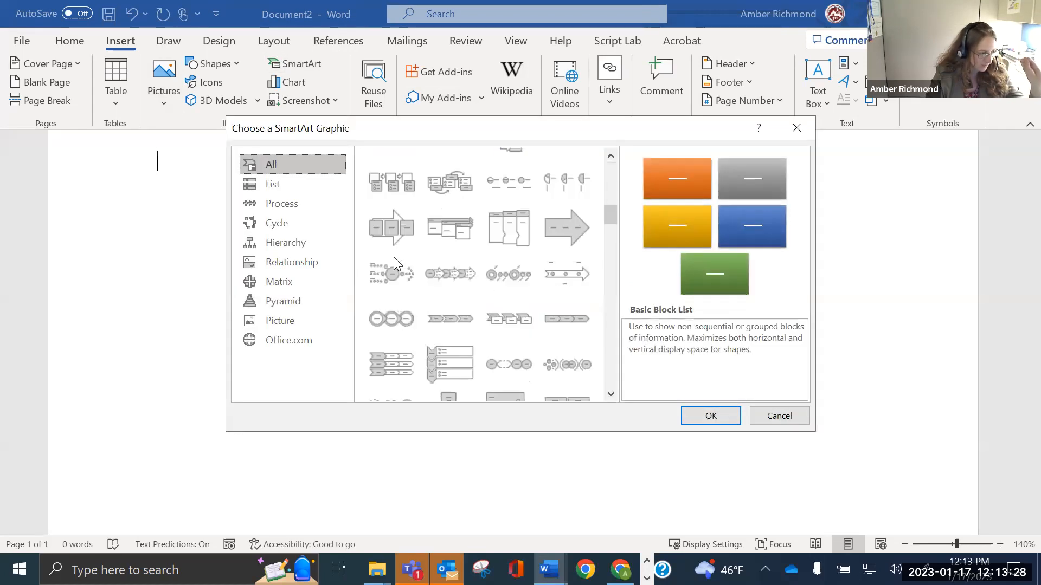
click(524, 227)
click(708, 415)
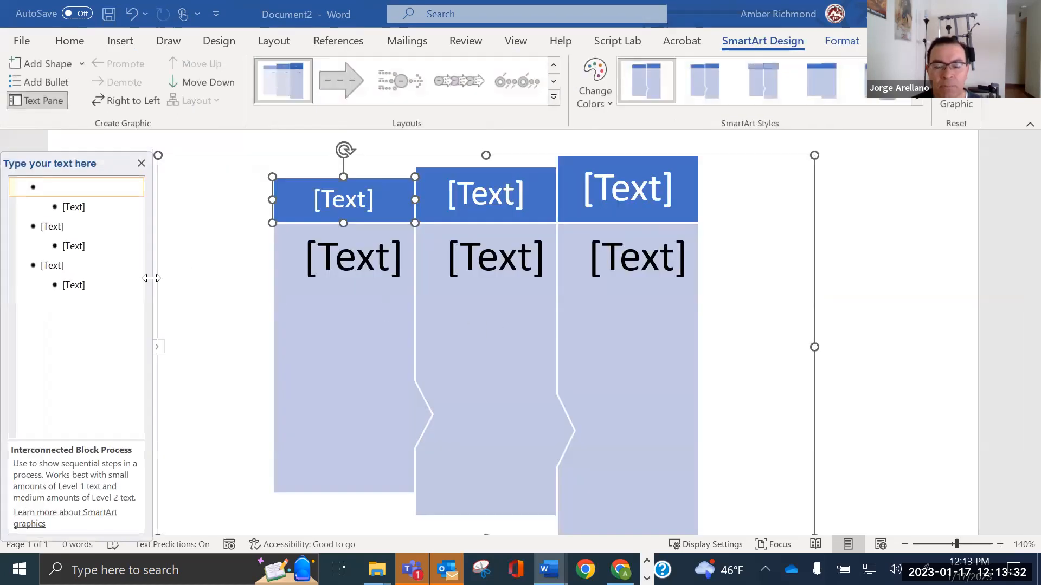
Examine the heading and body text placeholders in the block process graphic's middle and last columns, and deselect the graphic
click(508, 200)
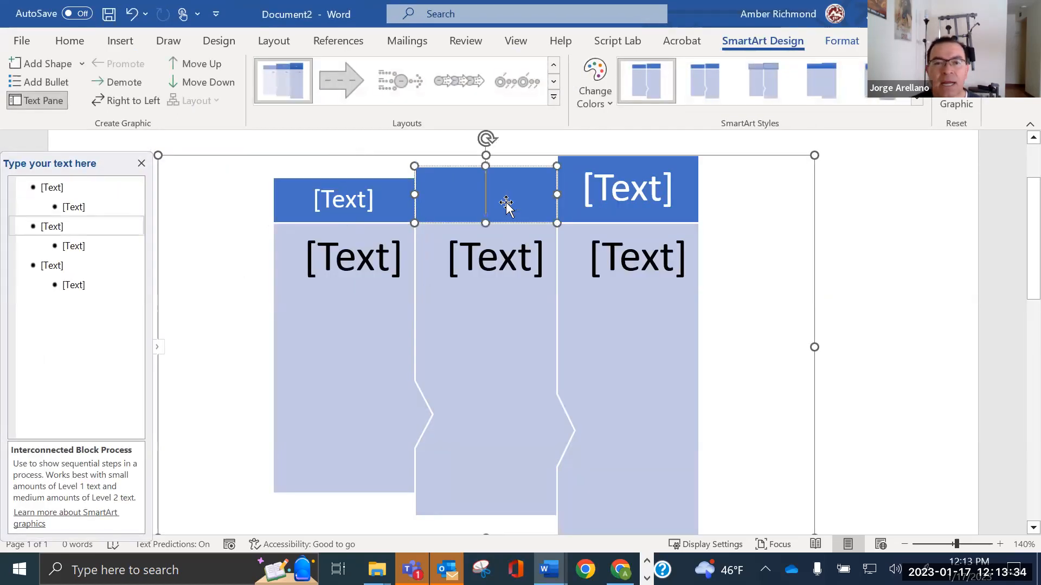
click(457, 264)
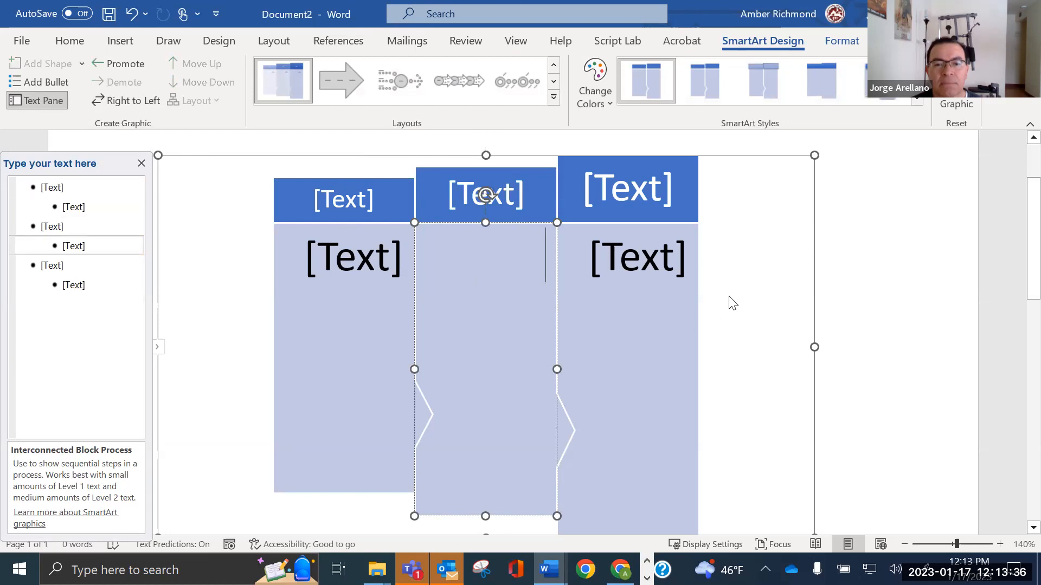
click(634, 248)
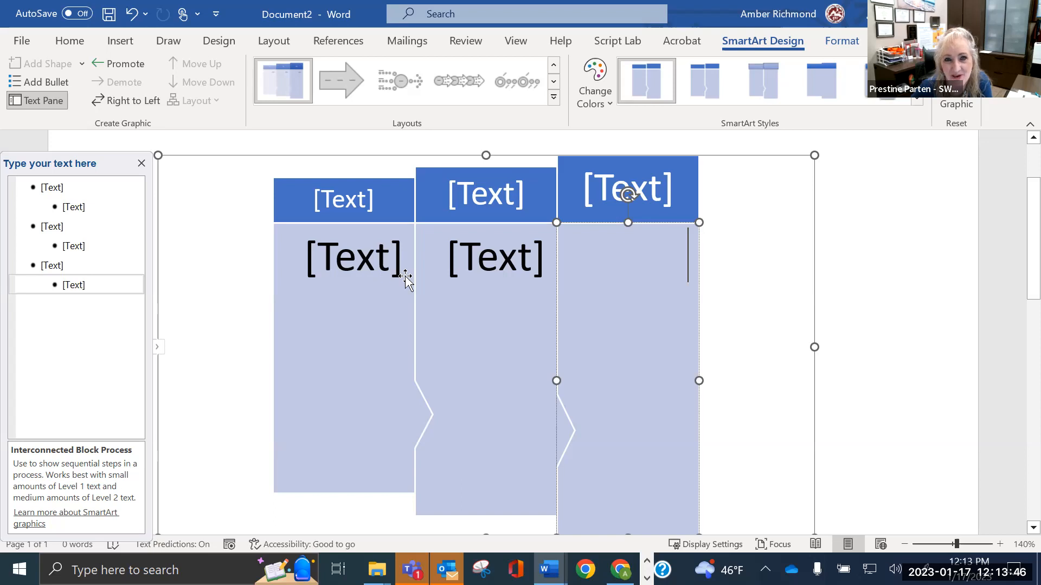
scroll(406, 278, down, 2)
scroll(405, 278, up, 2)
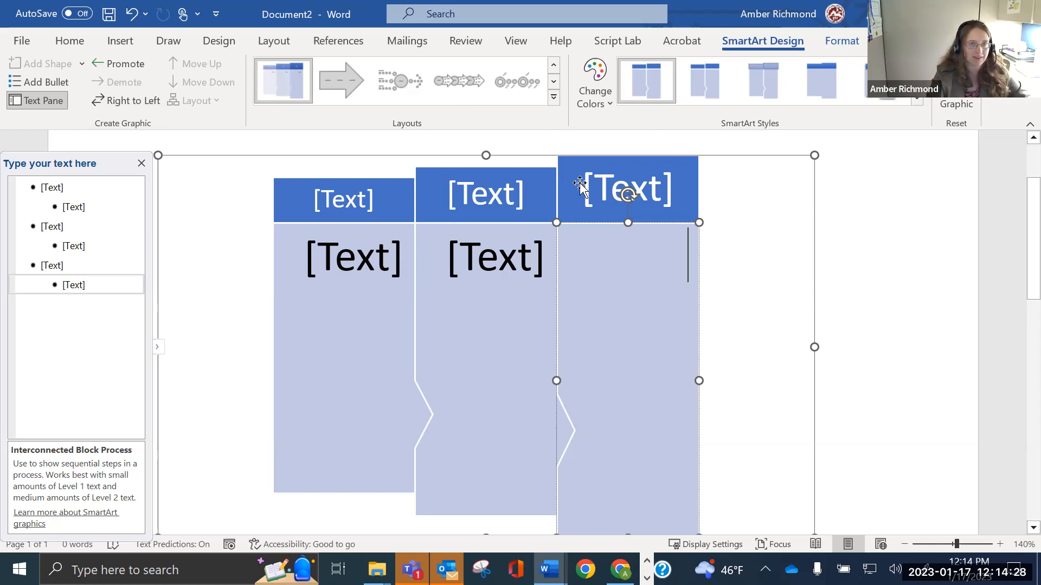
key(Escape)
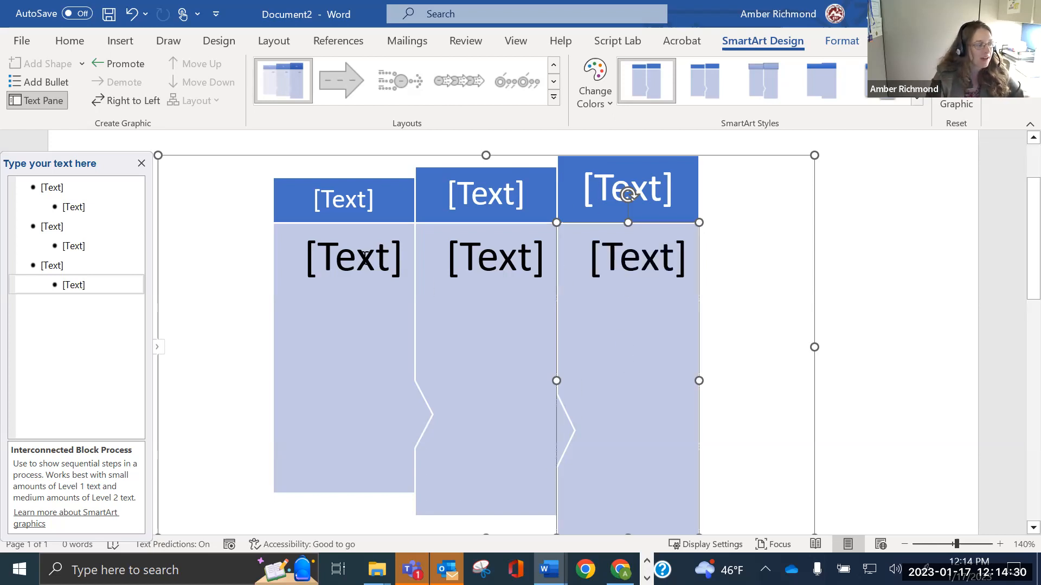
click(902, 202)
scroll(618, 282, up, 3)
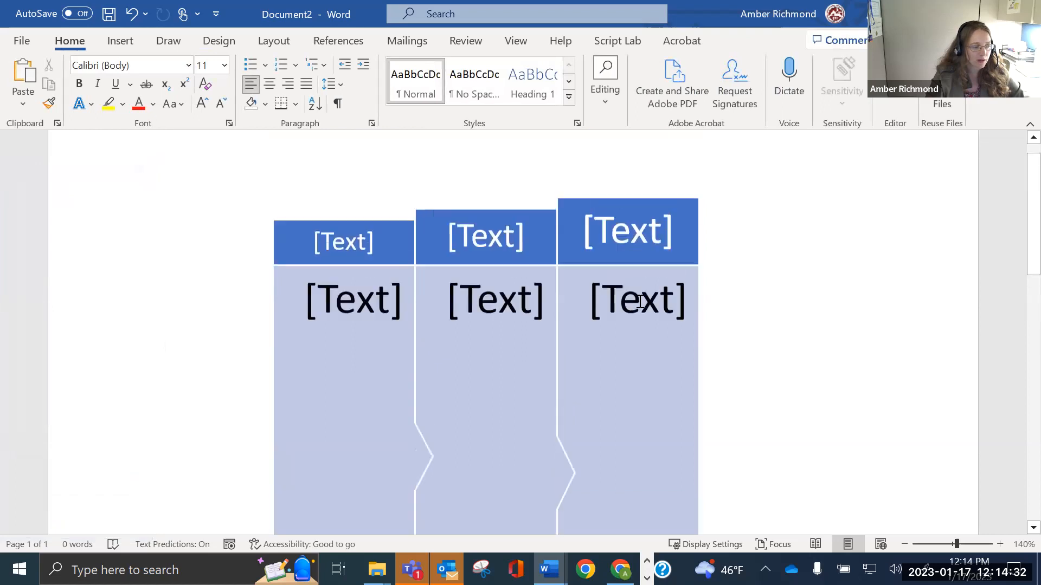
Select the third column's heading in the block process graphic and place the cursor on its matching bullet in the text outline
click(630, 307)
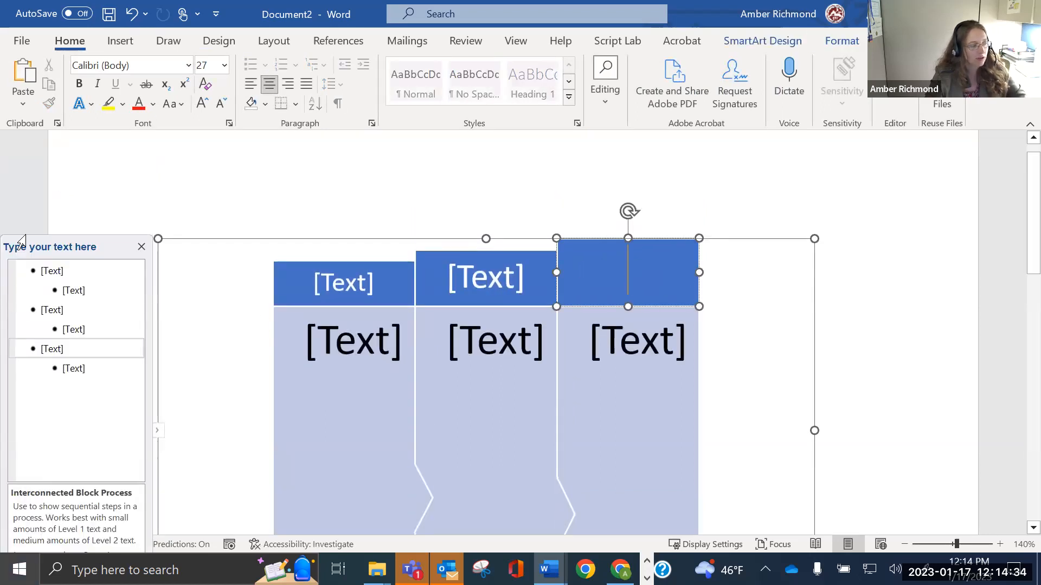
scroll(169, 400, down, 3)
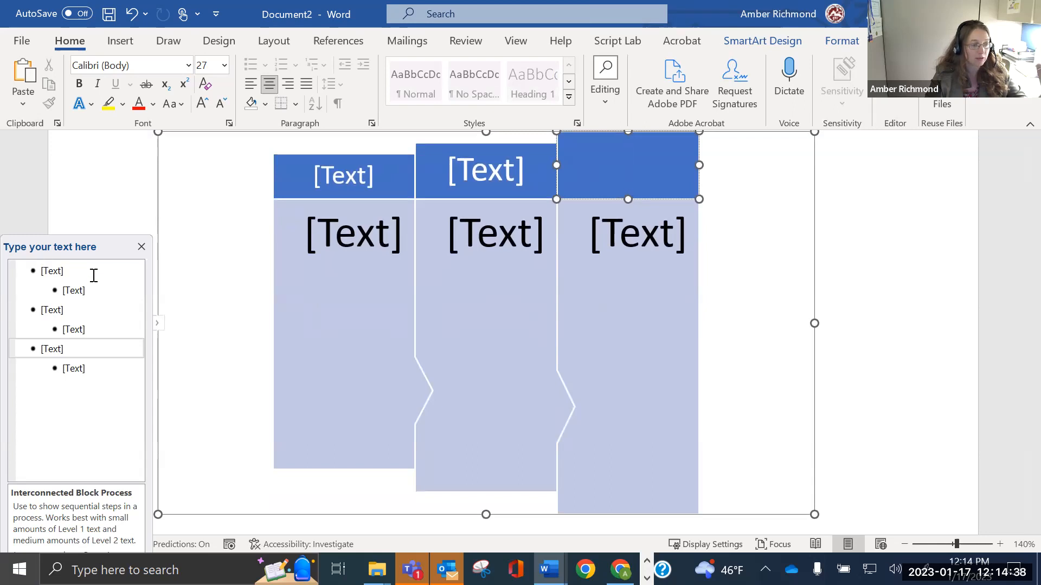
click(77, 348)
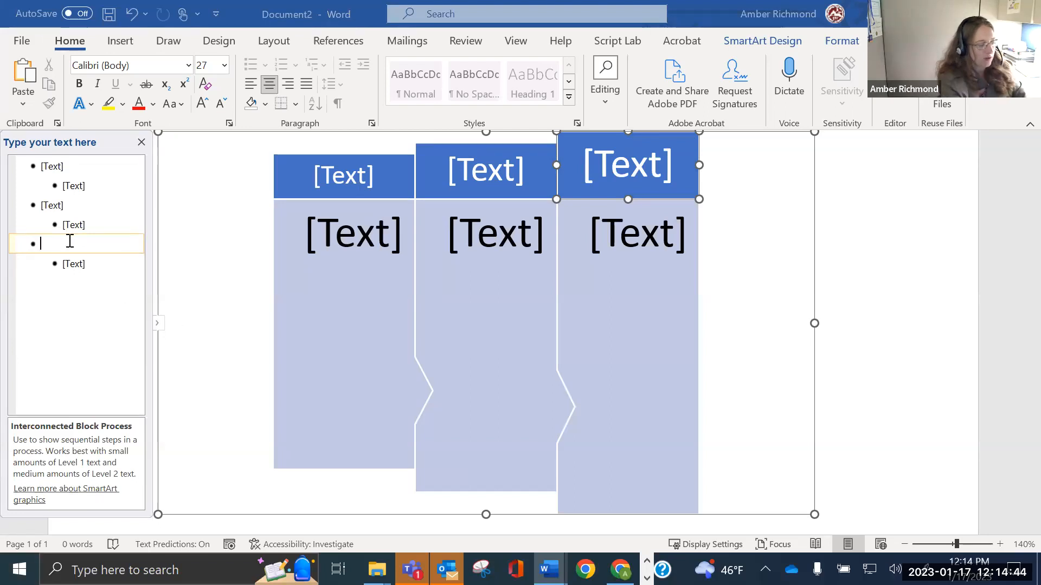
Fill the third column of the block process graphic with the heading Category 2 and the body text test
text(Catego)
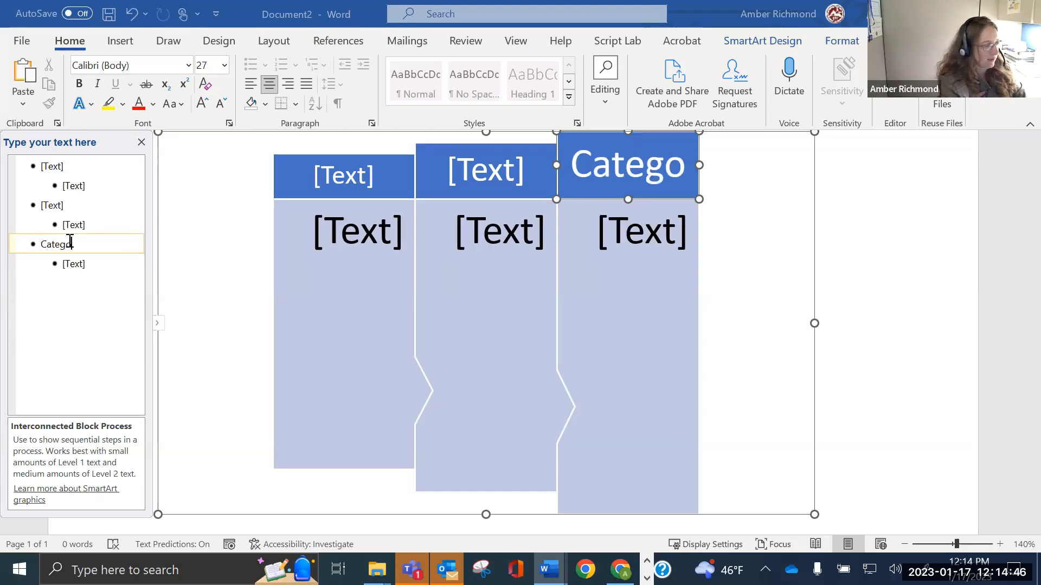
text(ry 2)
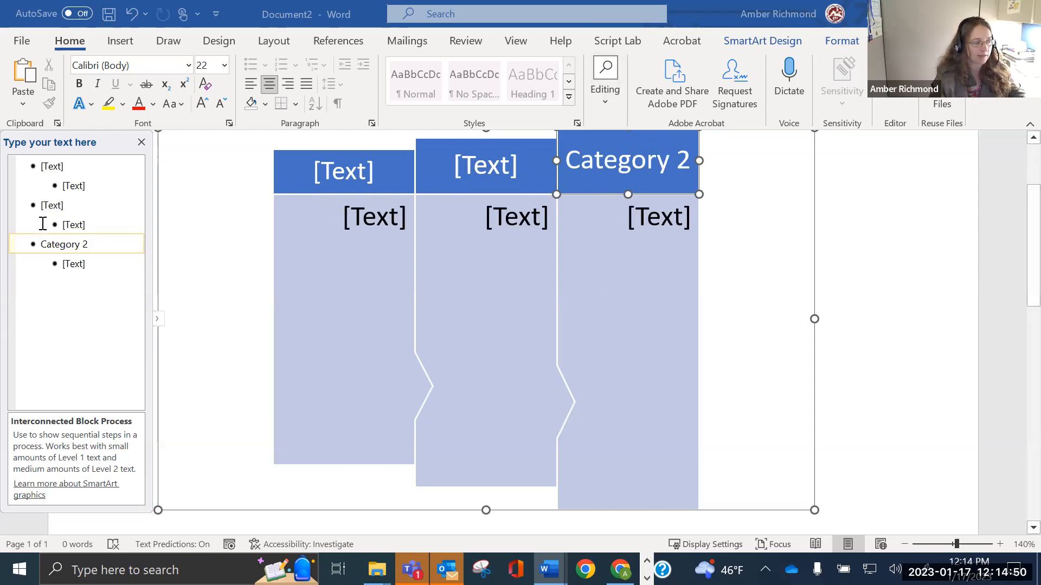
click(81, 263)
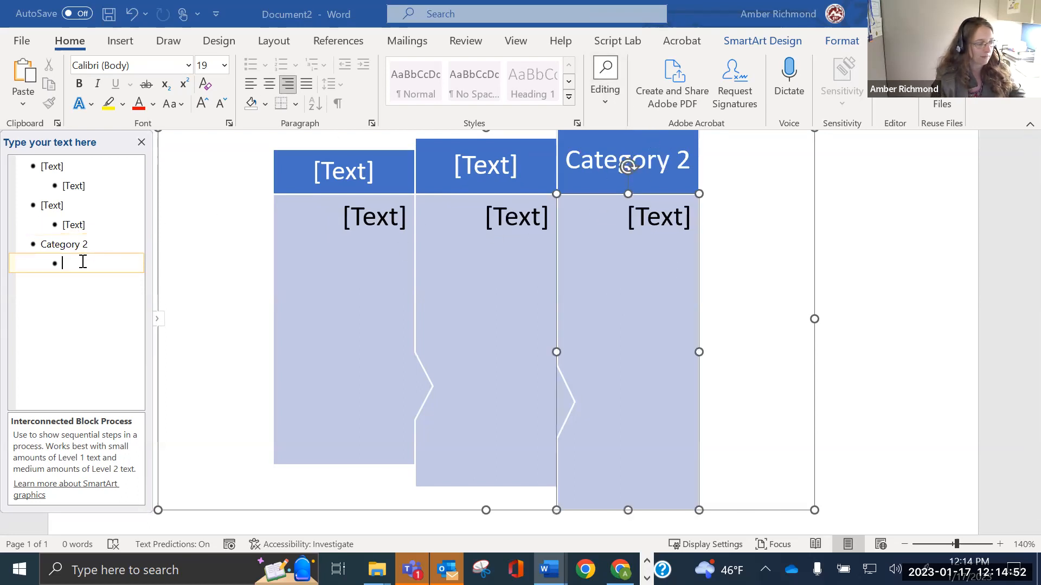
text(test)
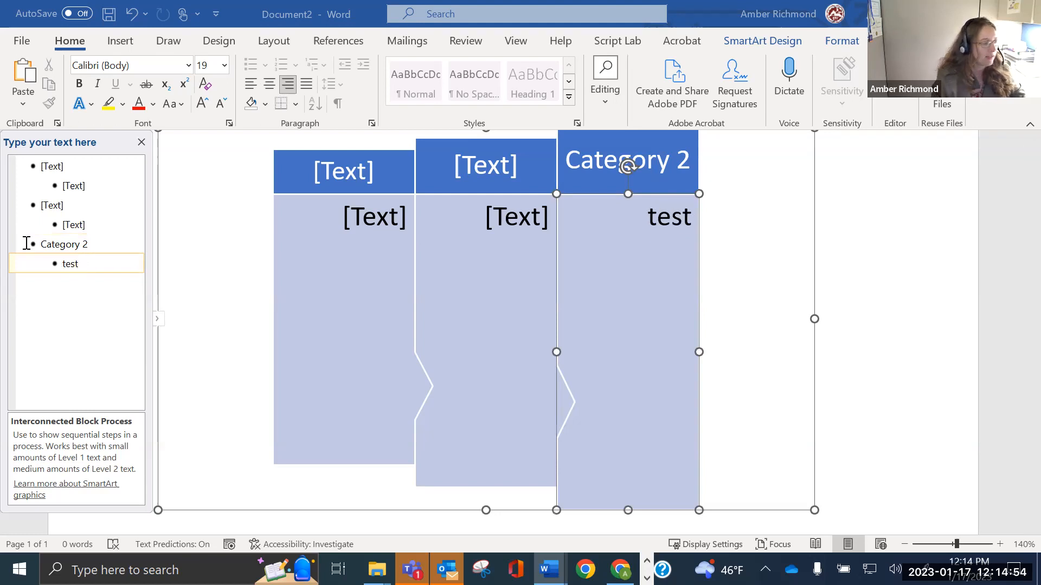
Move the Category 2 heading and its body text up twice in the text outline, to the first column
click(63, 245)
right_click(58, 247)
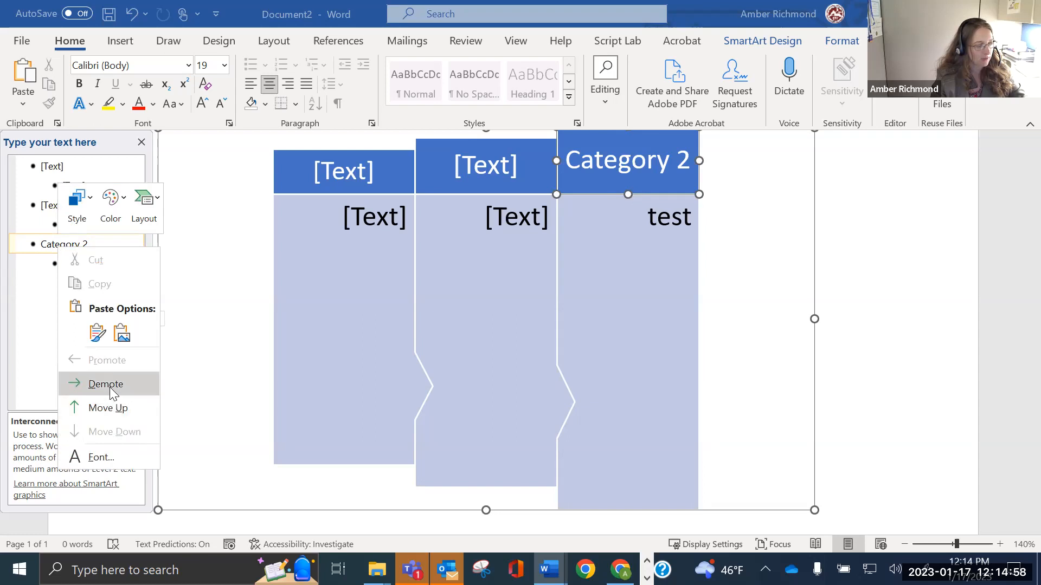
click(111, 412)
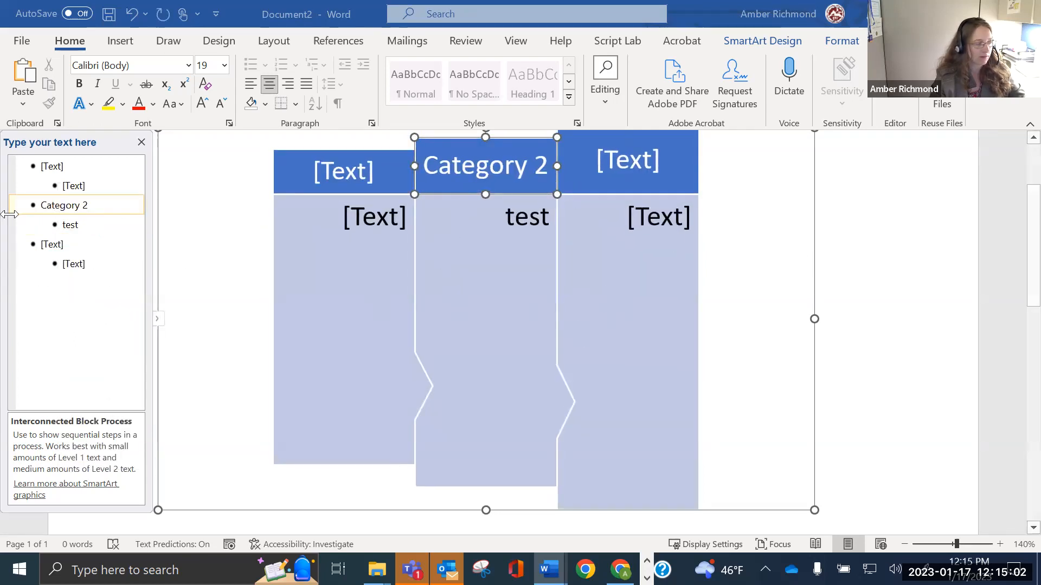
right_click(45, 205)
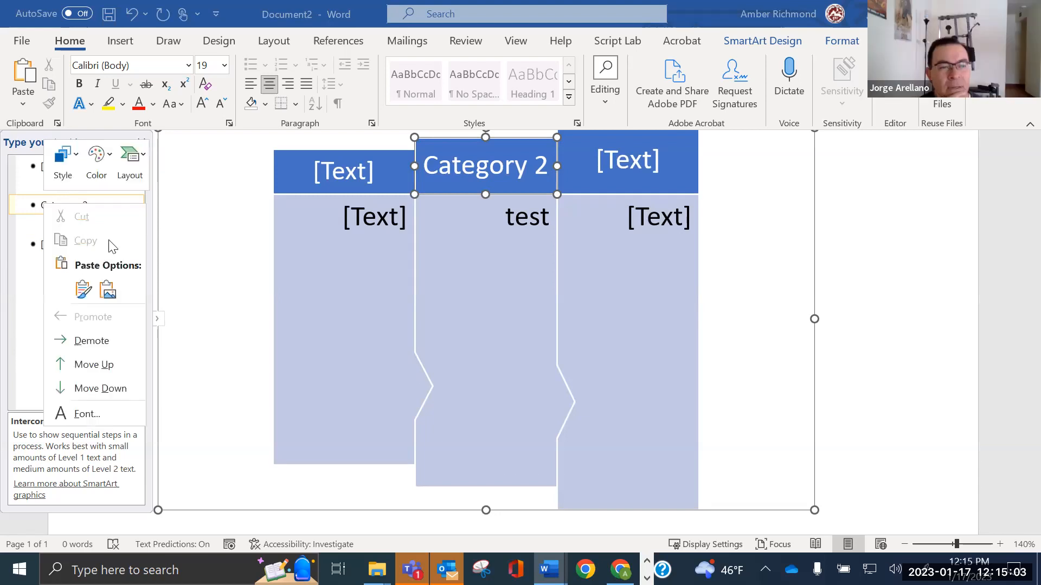
click(95, 364)
Check the promote, demote and move options offered for the first and second headings in the text outline
right_click(60, 172)
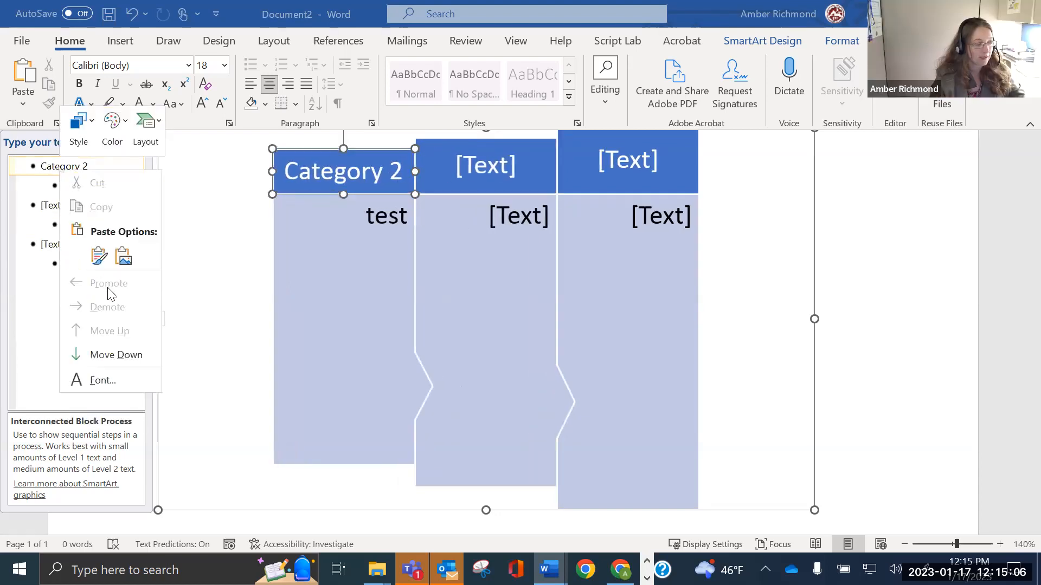
right_click(51, 167)
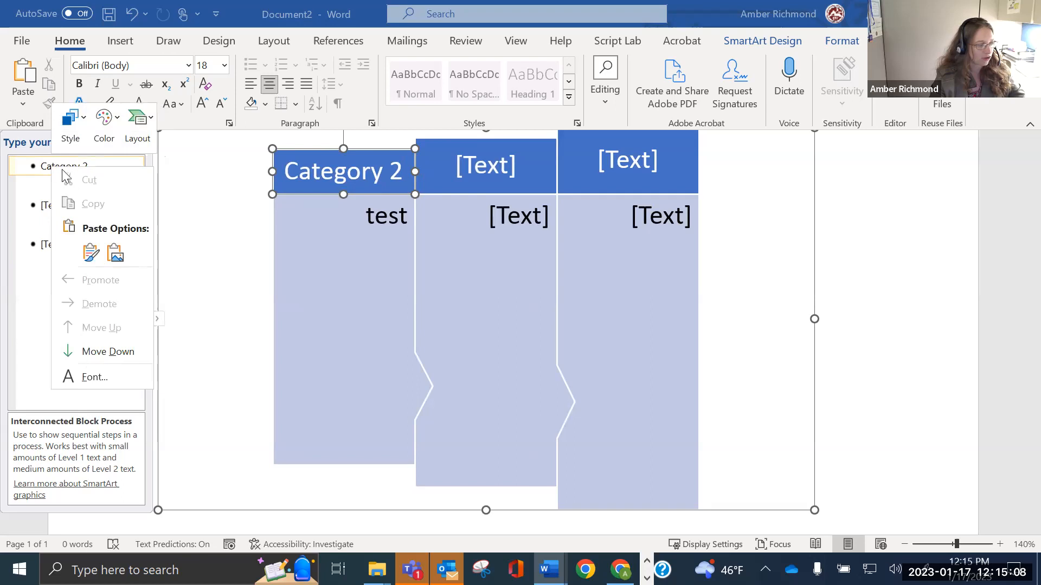
right_click(46, 161)
right_click(47, 161)
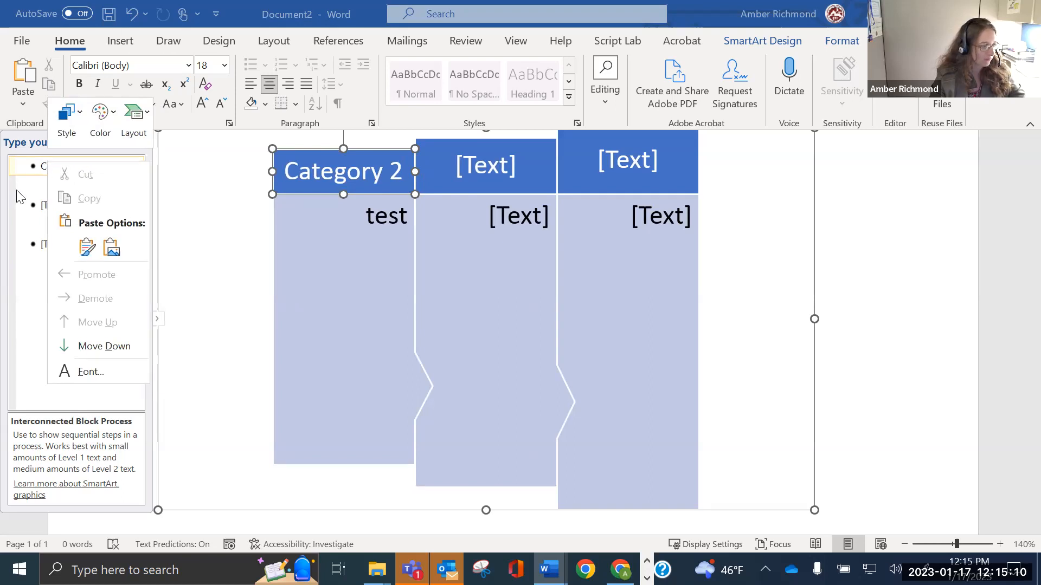
click(20, 197)
click(65, 205)
right_click(65, 208)
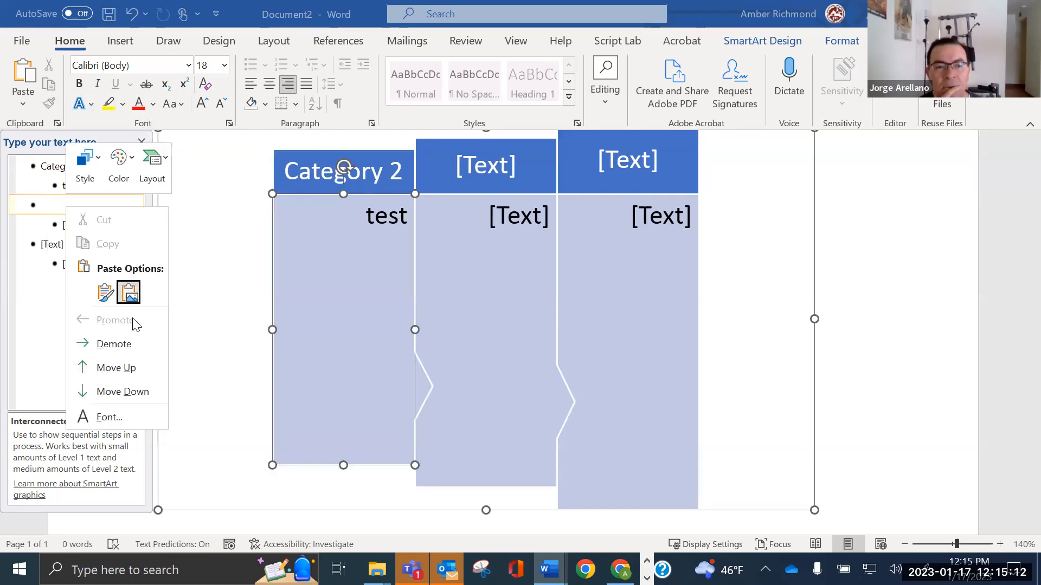
Add an extra blank sub-bullet under both the second and the third heading of the block process graphic
click(39, 231)
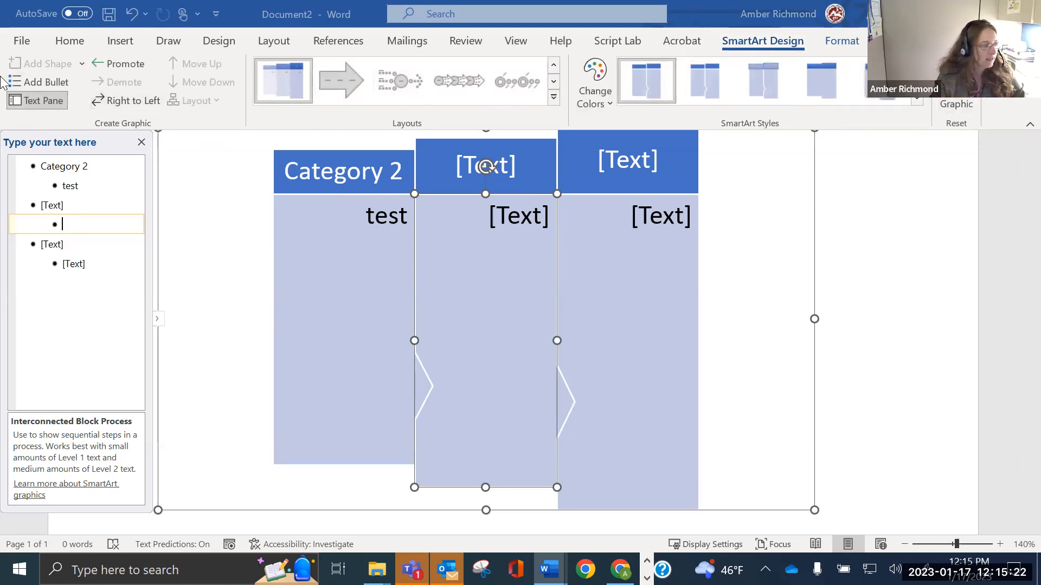
click(32, 81)
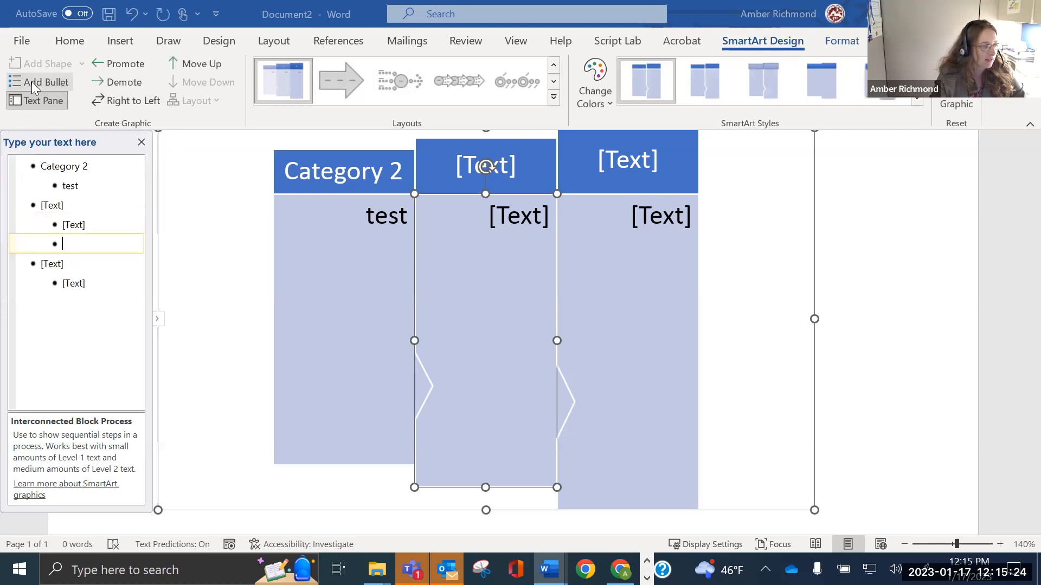
key(shift+Tab)
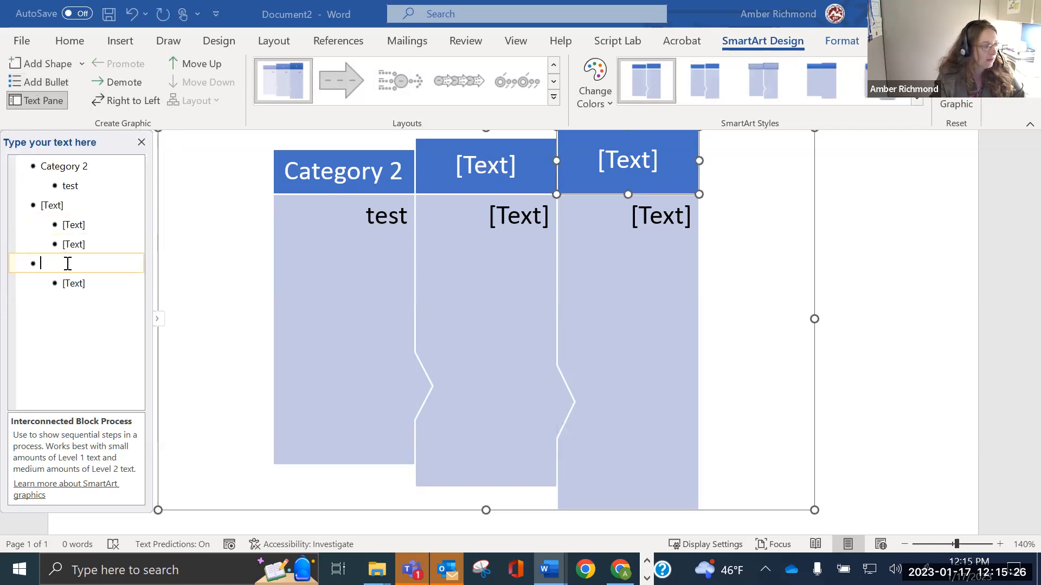
click(27, 86)
scroll(929, 411, up, 2)
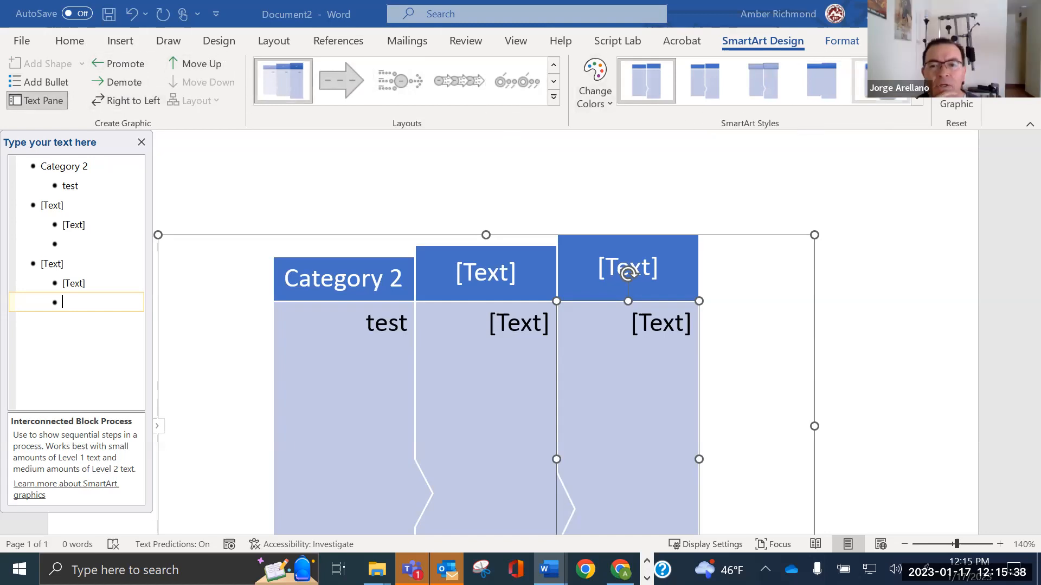
Examine the color variations offered for the block process graphic, from Primary Theme Colors to Accent 6, and the picture recoloring option
click(585, 99)
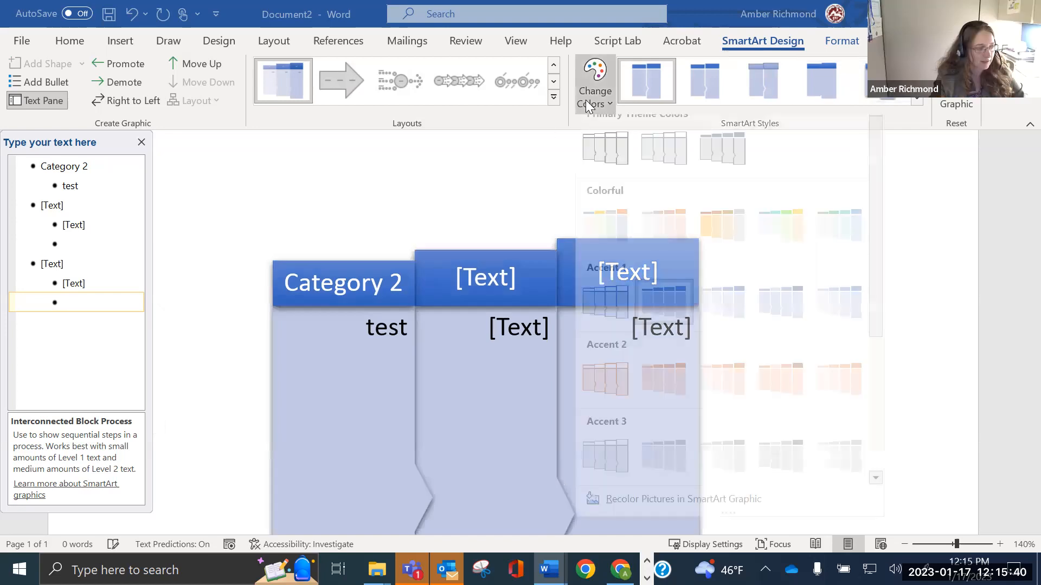
scroll(732, 379, down, 3)
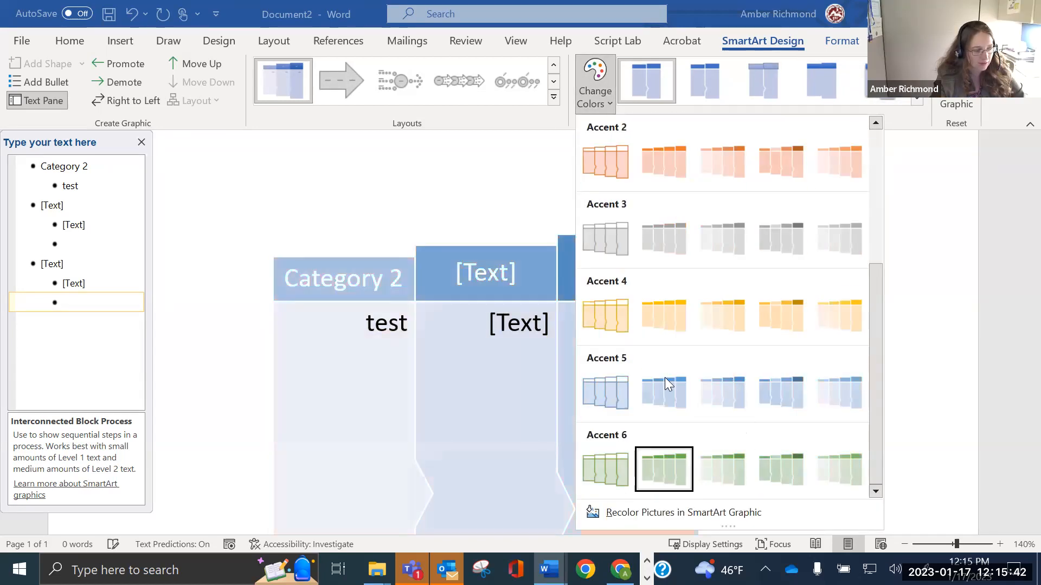
scroll(665, 377, up, 3)
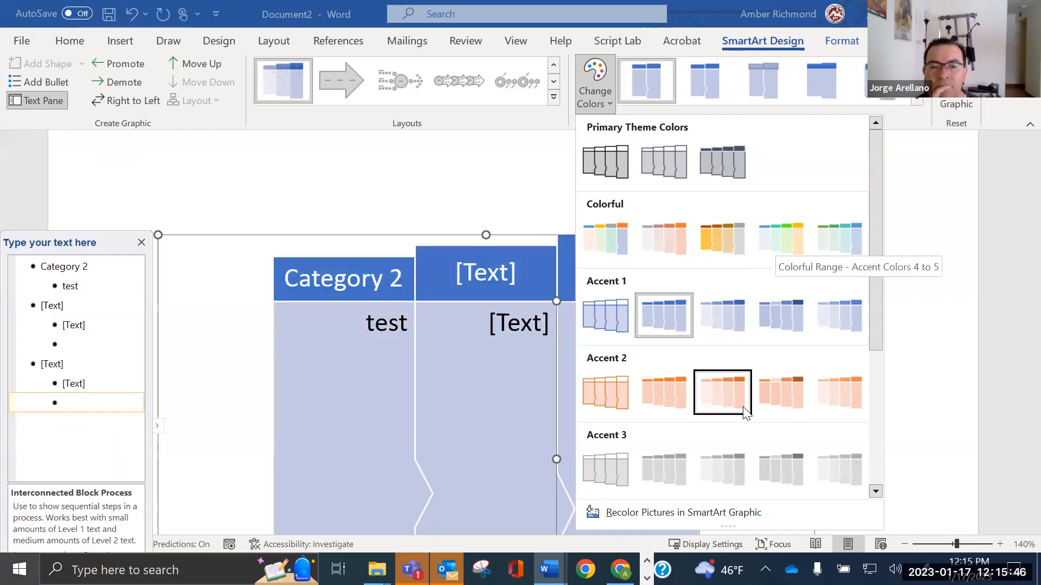
scroll(723, 406, down, 3)
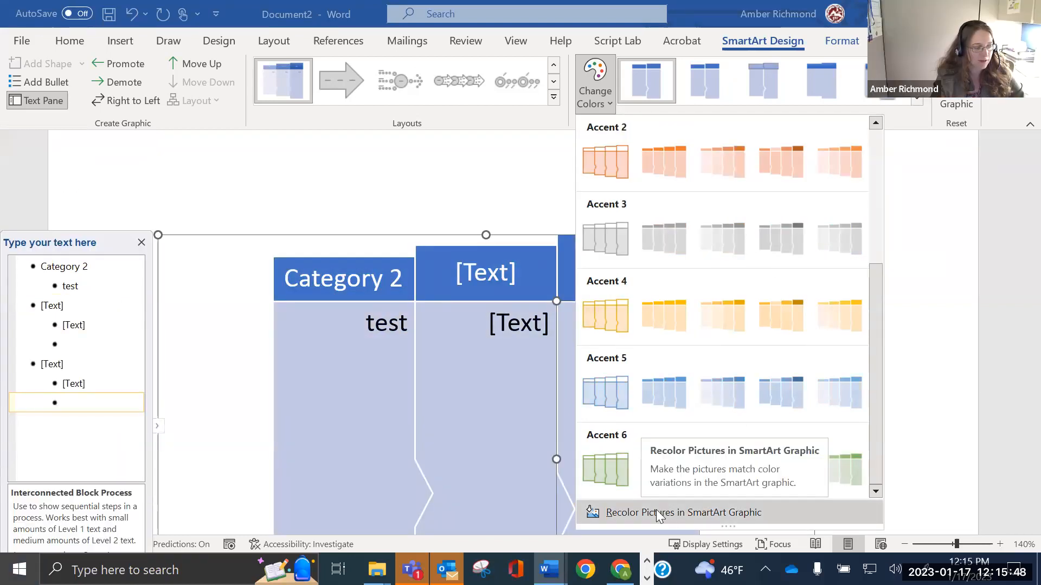
click(656, 511)
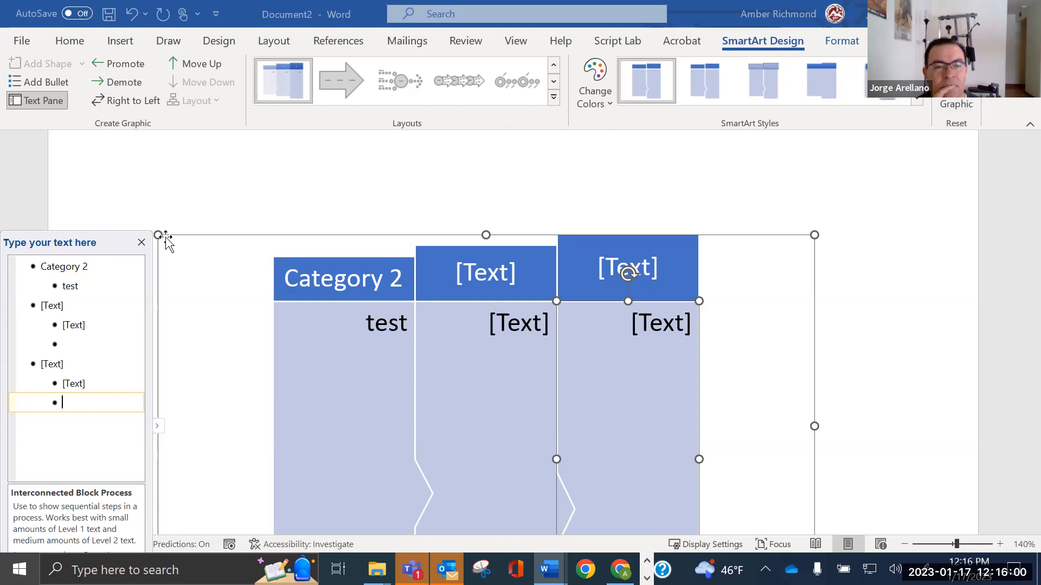
Close the SmartArt text outline and delete the block process graphic from the page
click(141, 242)
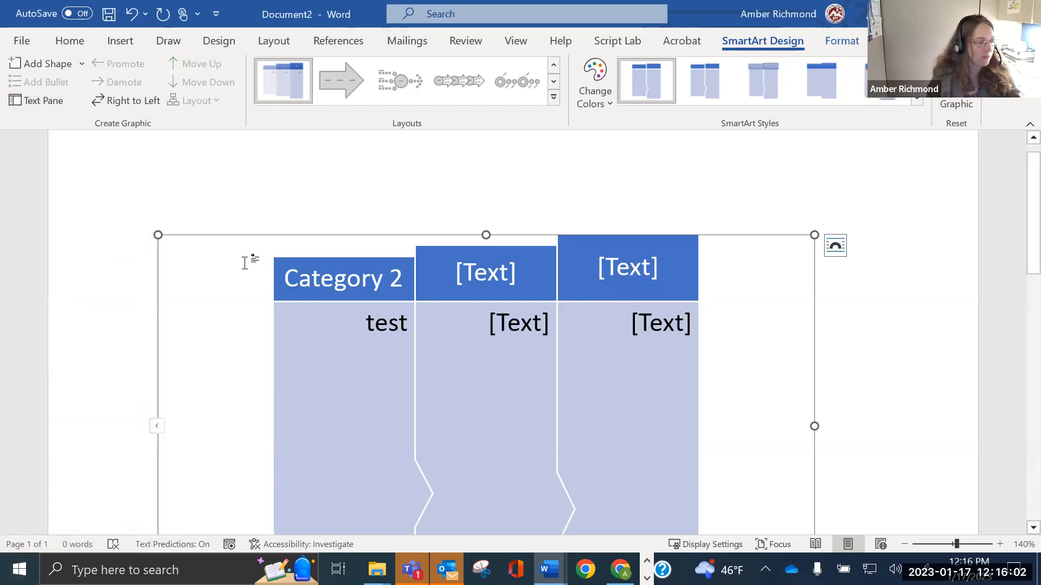
key(Delete)
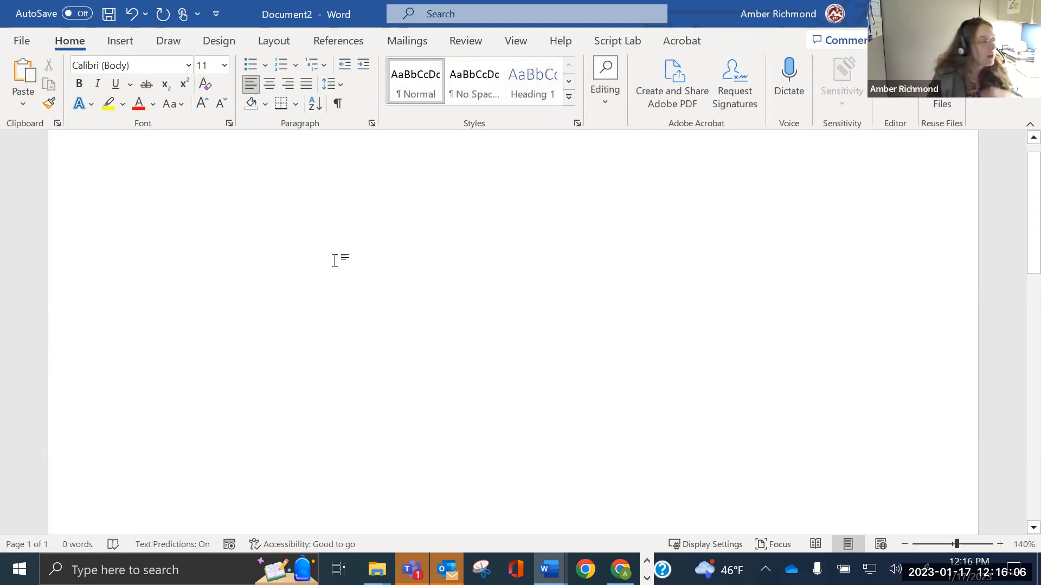
Open the online 3D model library and browse through its categories
click(127, 42)
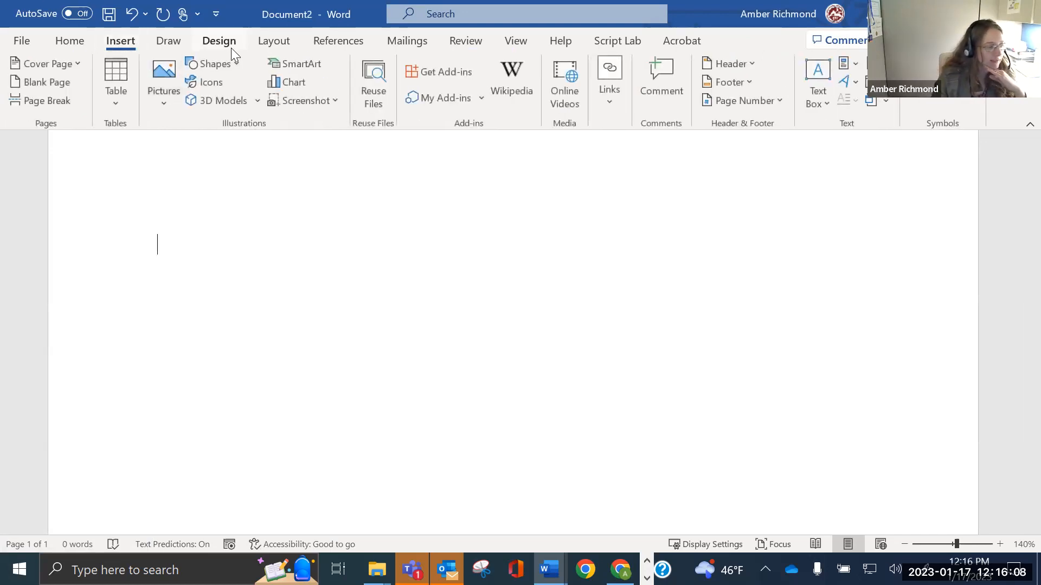
click(218, 102)
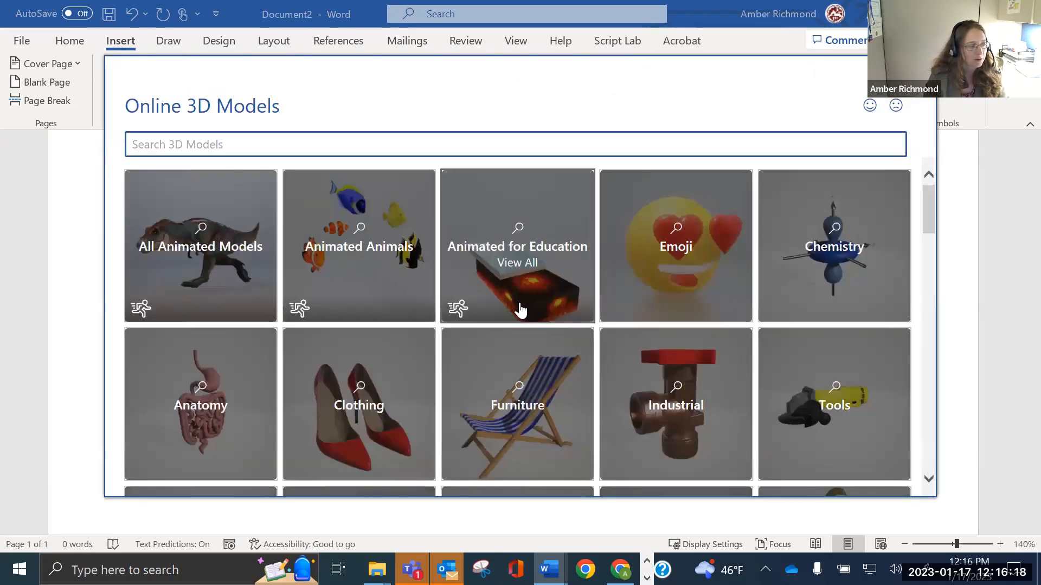
scroll(713, 309, down, 7)
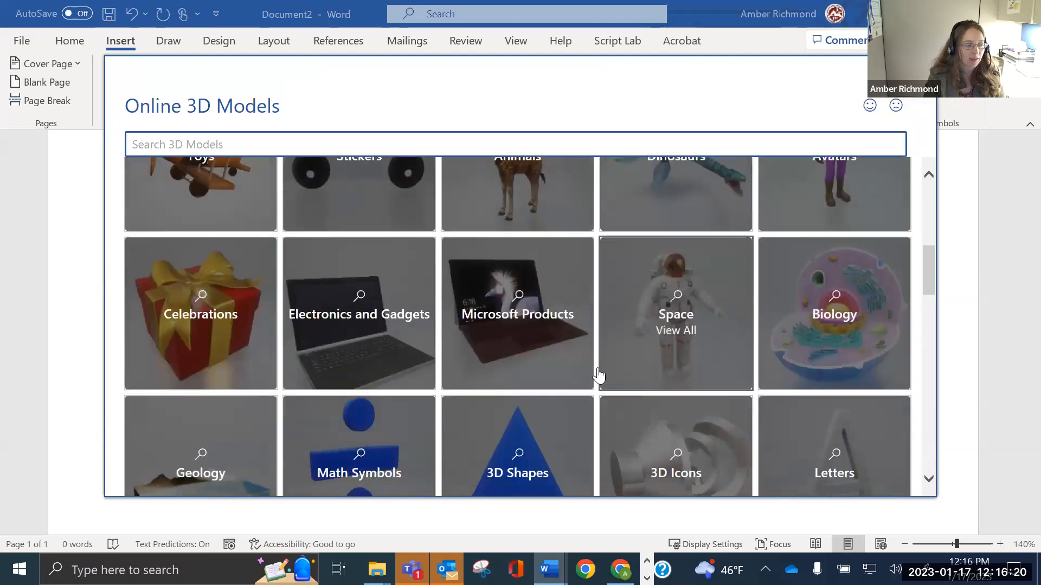
scroll(569, 372, down, 3)
scroll(569, 371, up, 10)
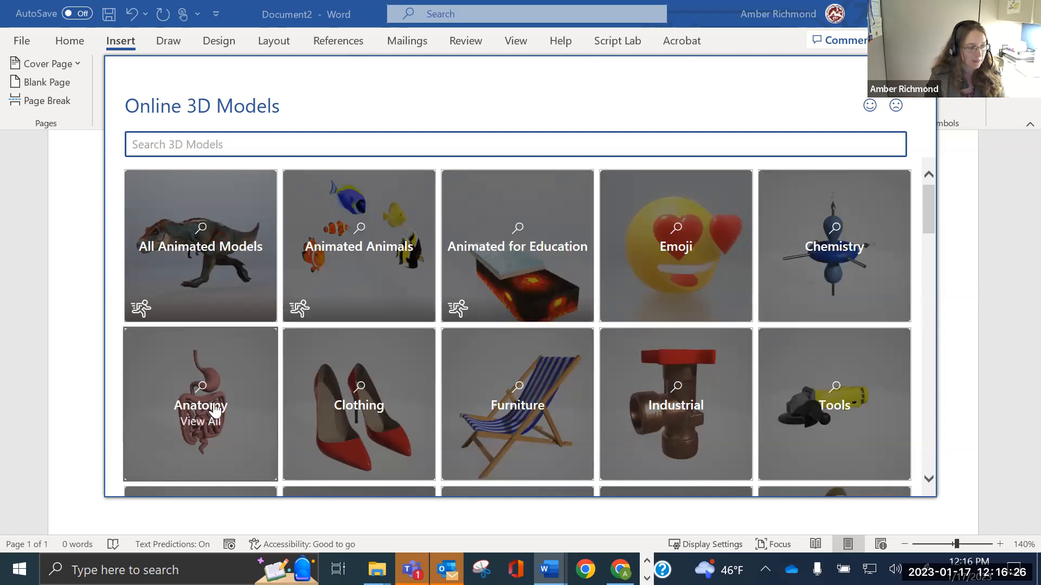
Browse the Animated for Education 3D models and insert the volcano model with the lava block under an ice slab
click(519, 265)
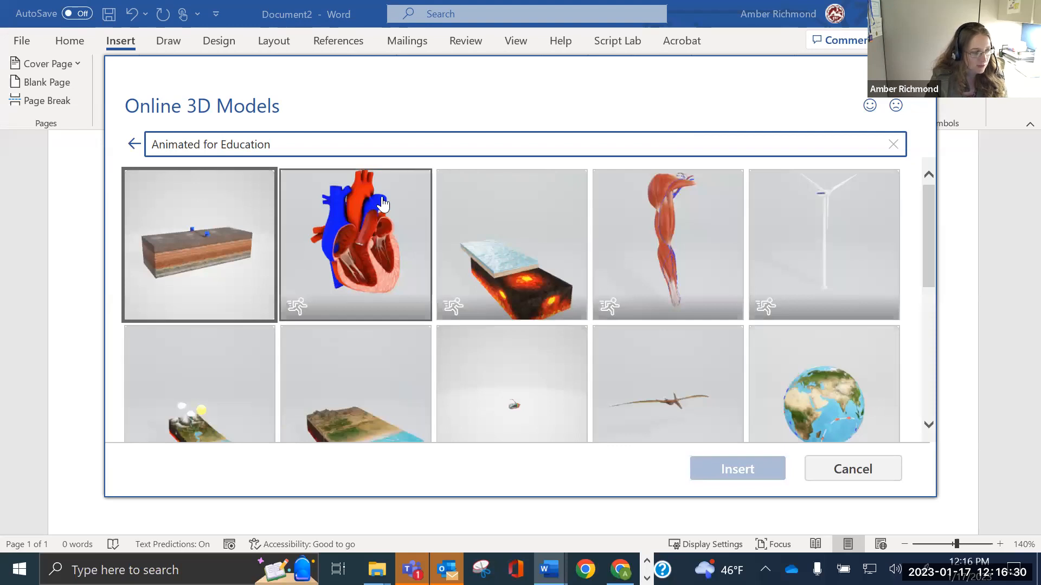
scroll(673, 274, down, 2)
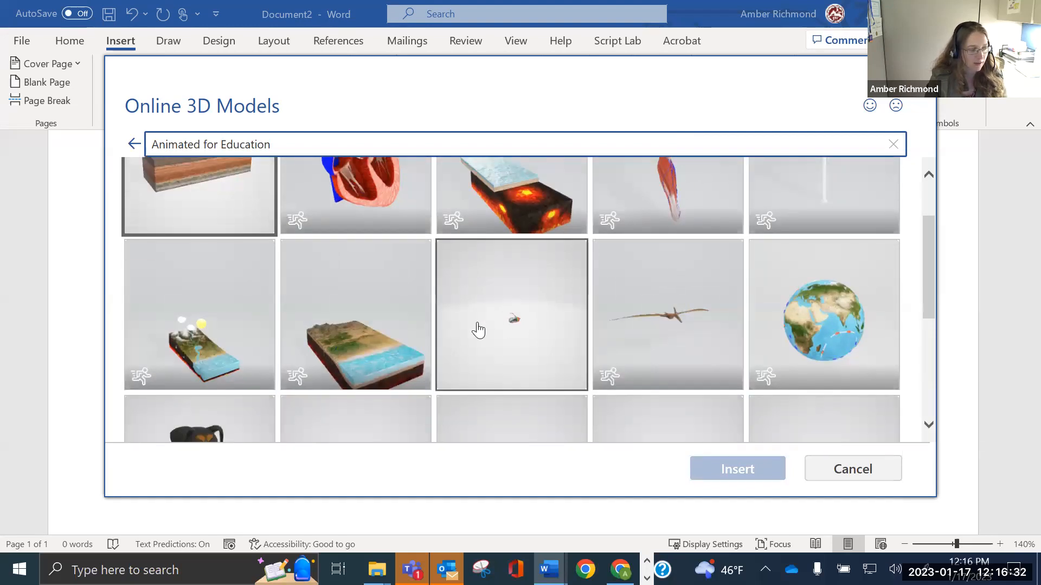
scroll(491, 333, down, 2)
scroll(347, 257, up, 4)
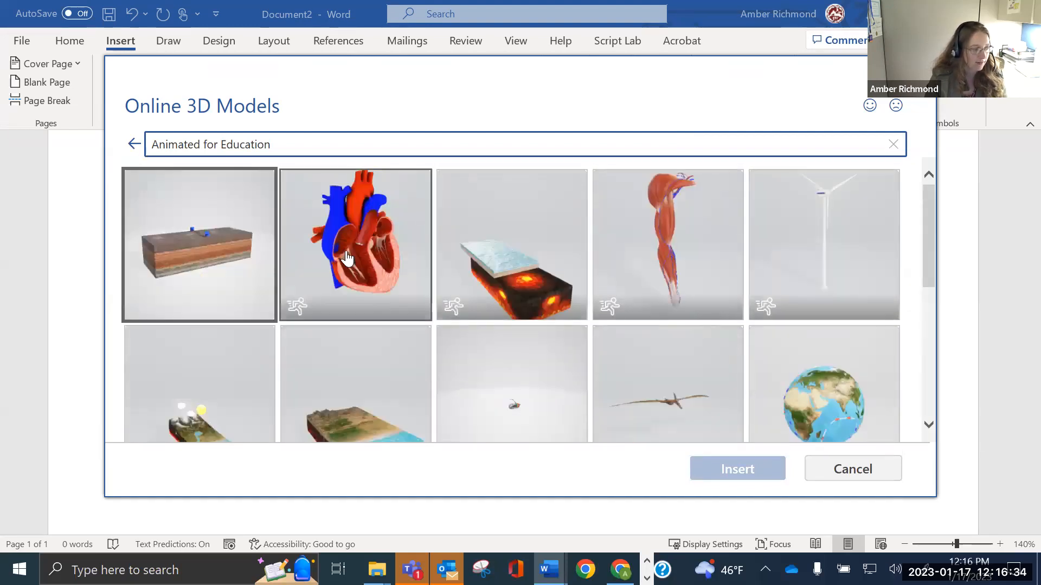
click(501, 295)
click(743, 476)
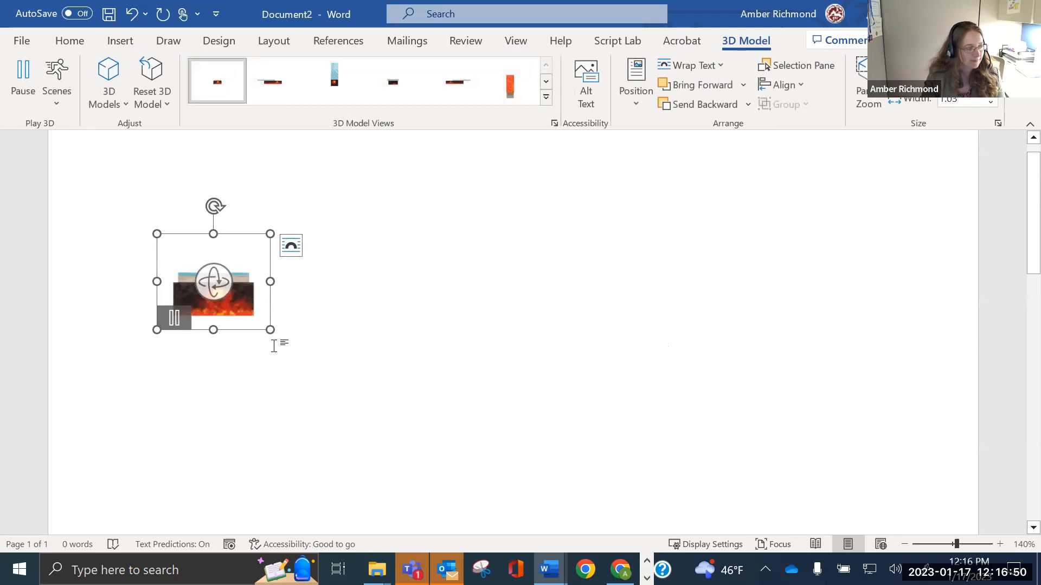
Enlarge the volcano model proportionally to about 5.38 inches wide
drag(270, 328, 746, 526)
scroll(456, 260, down, 4)
drag(451, 224, 564, 232)
scroll(561, 243, up, 3)
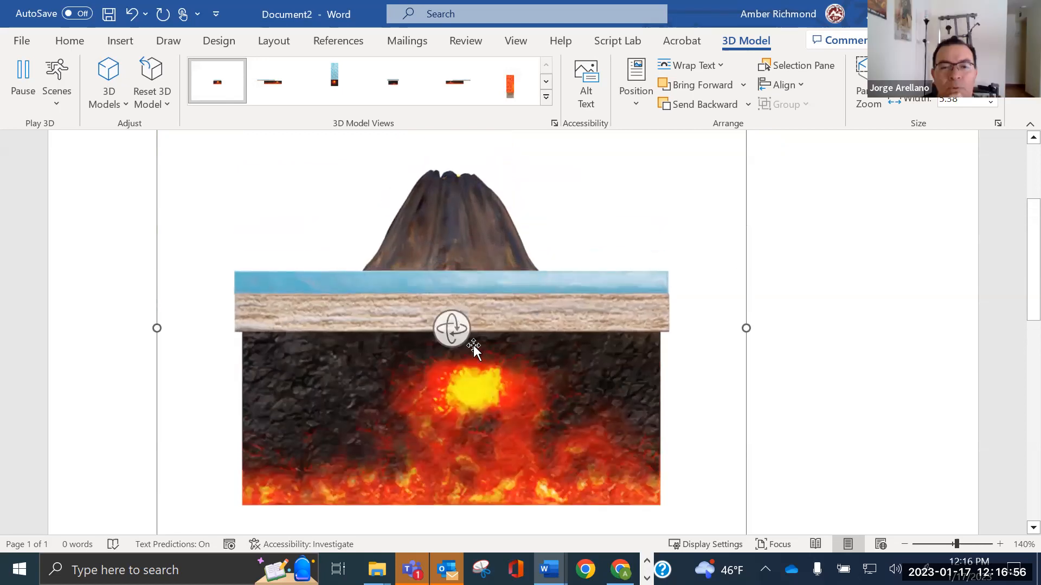
Rotate the volcano model in 3D so that the left side of its lava block comes into view
drag(453, 325, 621, 381)
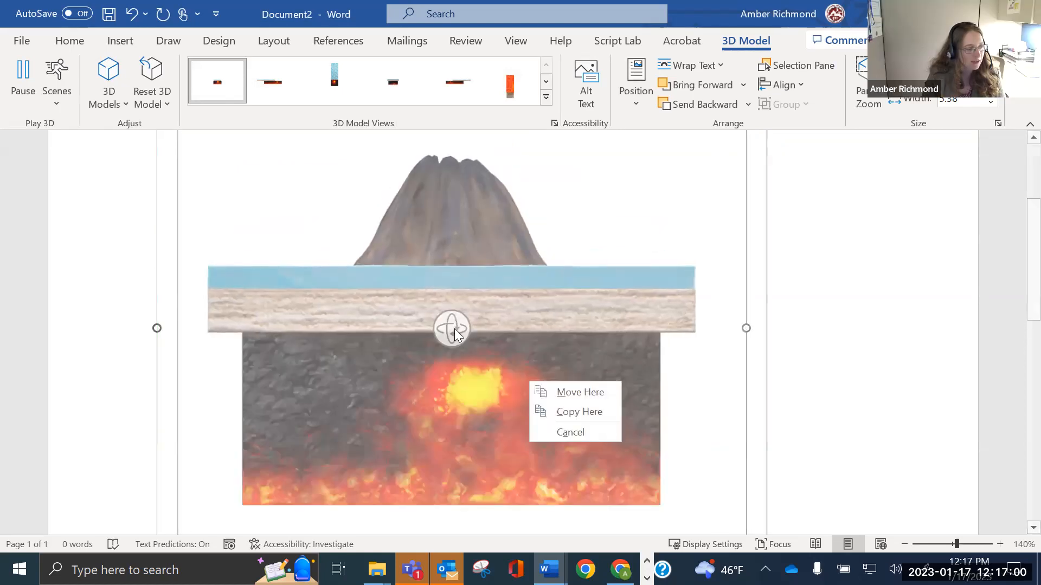
click(775, 351)
click(503, 428)
drag(451, 399, 206, 365)
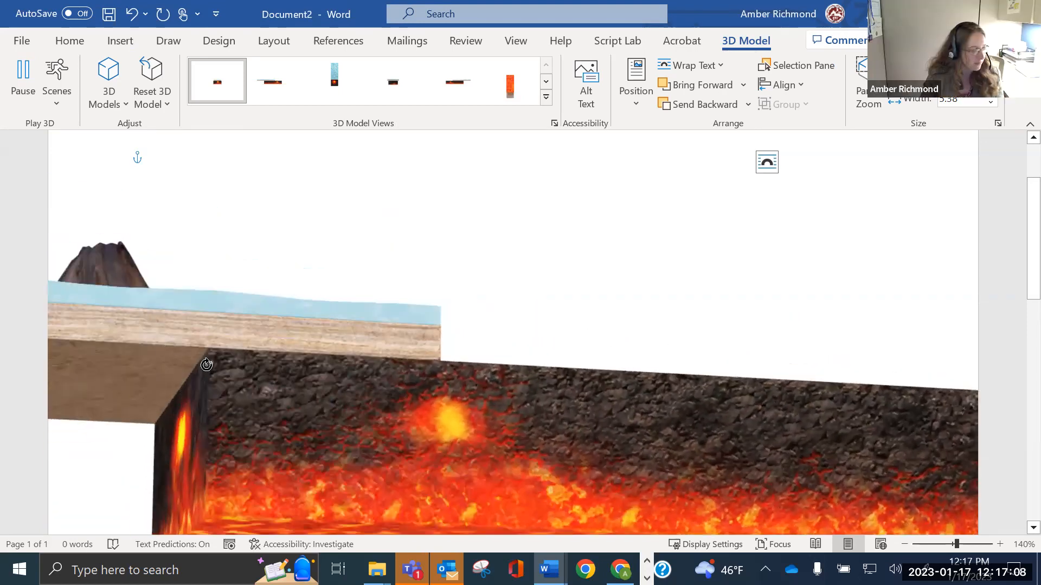
Move the rotated volcano model to the right so that its frame's left edge lies within the page
scroll(209, 366, down, 3)
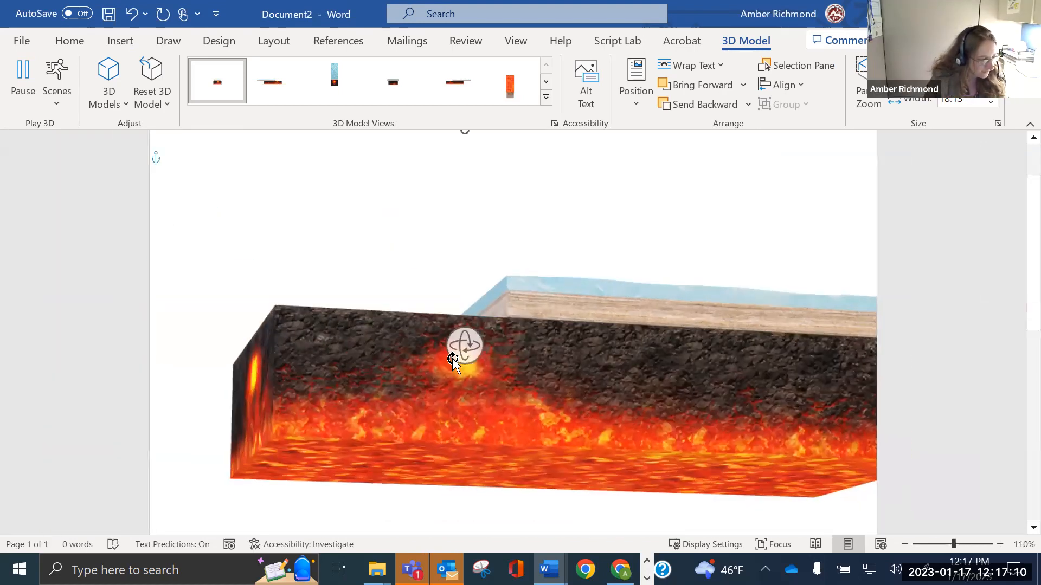
scroll(553, 372, down, 4)
drag(491, 392, 876, 348)
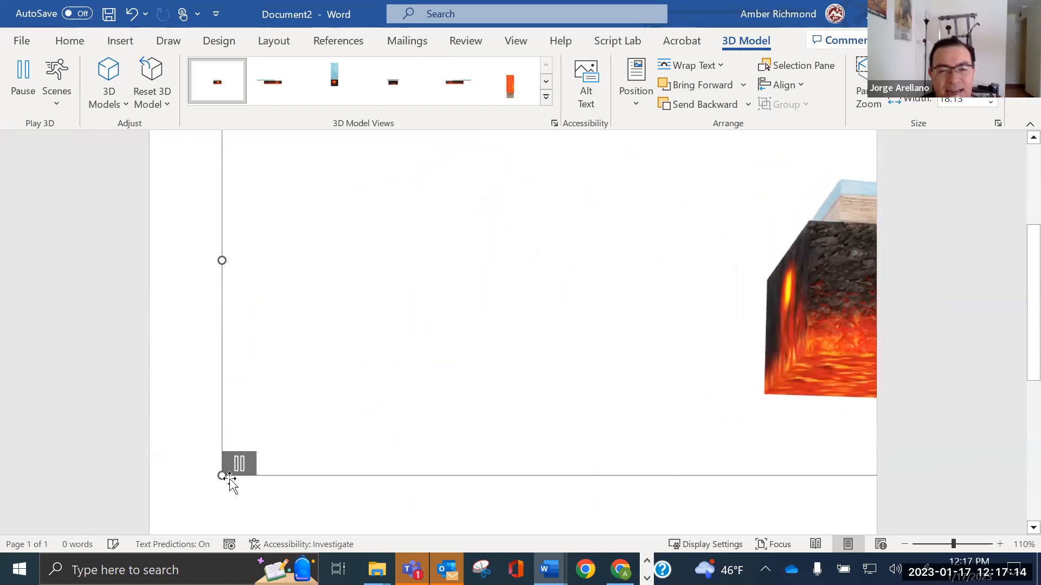
Shrink the volcano model proportionally in stages to about 12.37 inches wide
drag(799, 289, 714, 440)
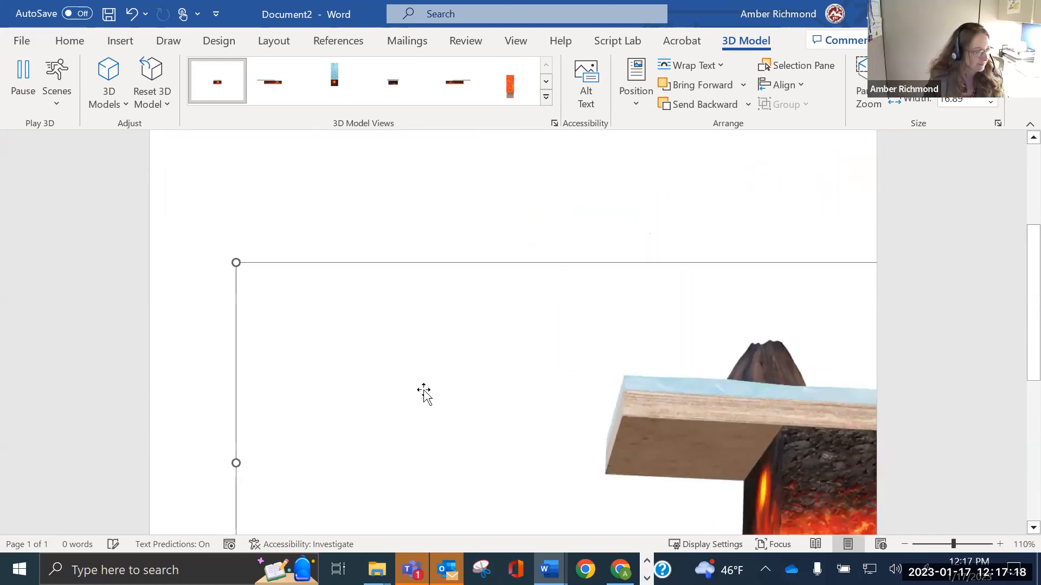
scroll(423, 394, down, 4)
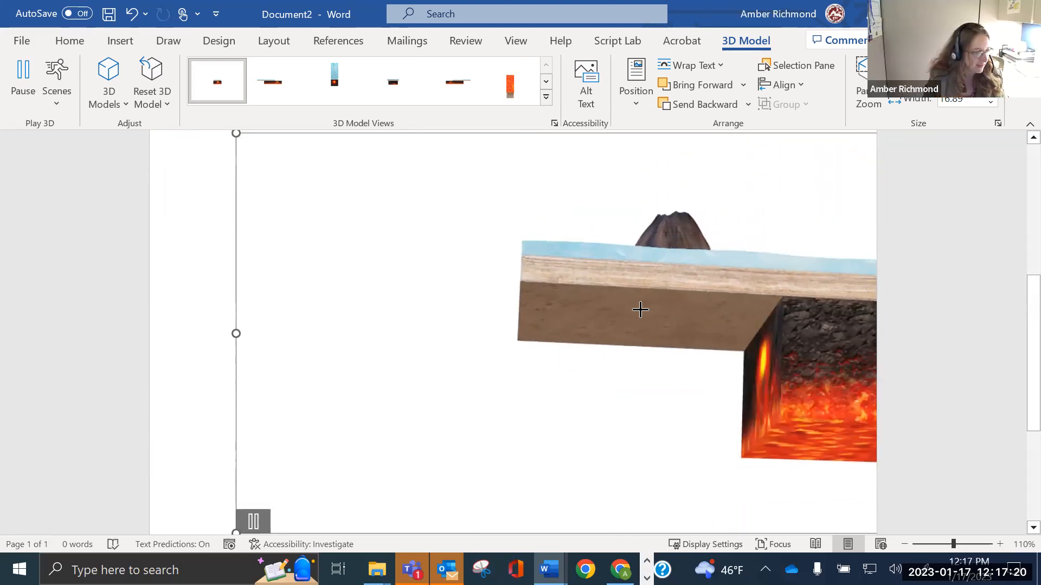
drag(235, 133, 405, 214)
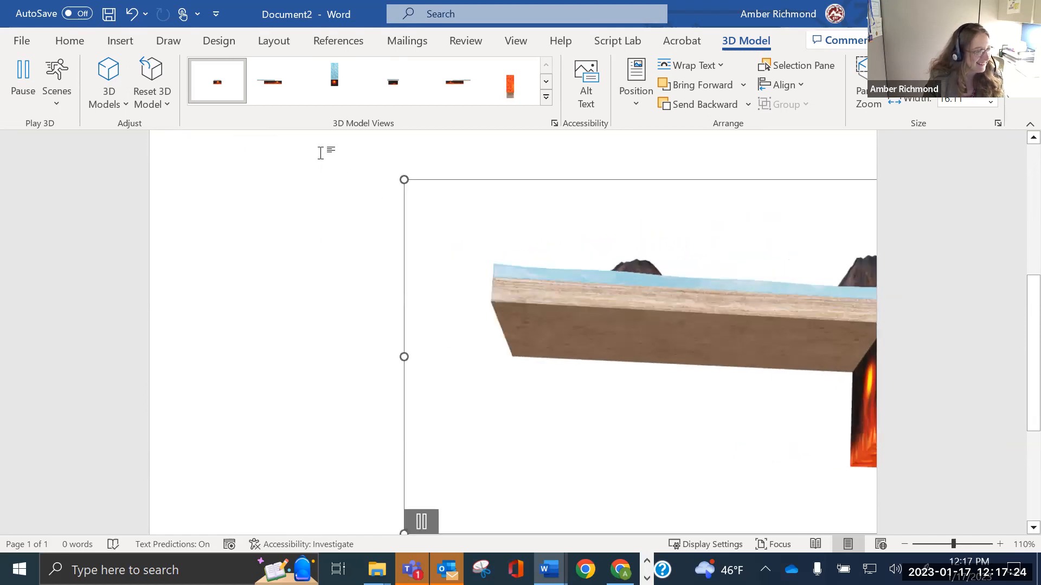
drag(402, 178, 697, 339)
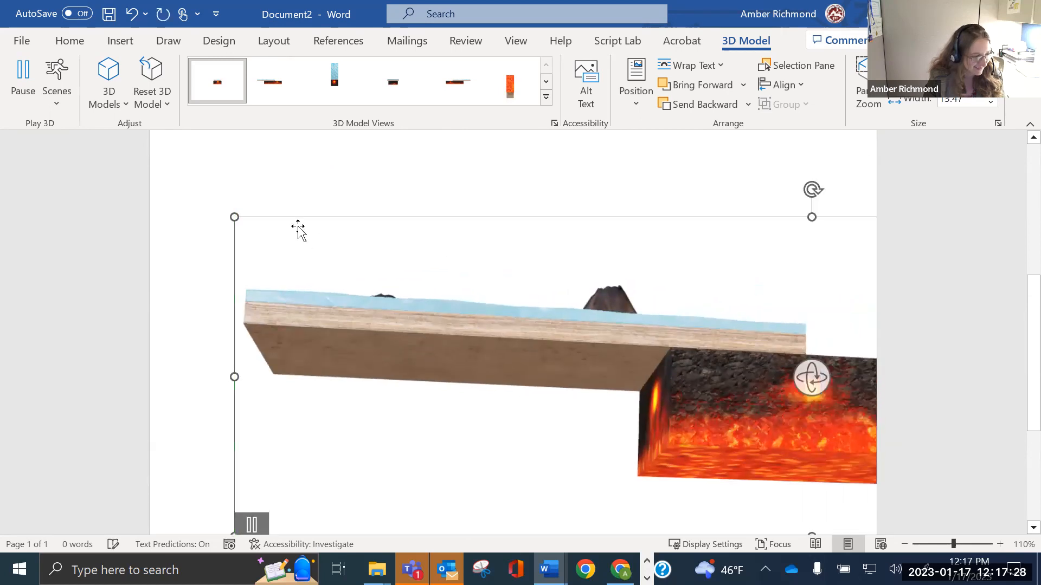
drag(234, 377, 699, 381)
scroll(608, 328, down, 3)
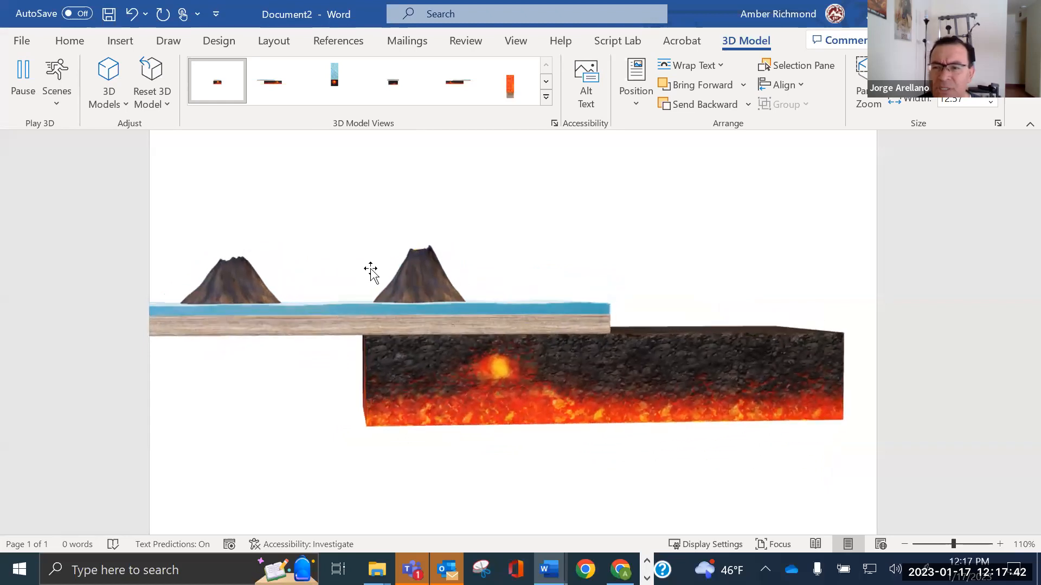
Reposition and slightly turn the volcano model so that its whole lava block lies within the page
drag(441, 301, 474, 381)
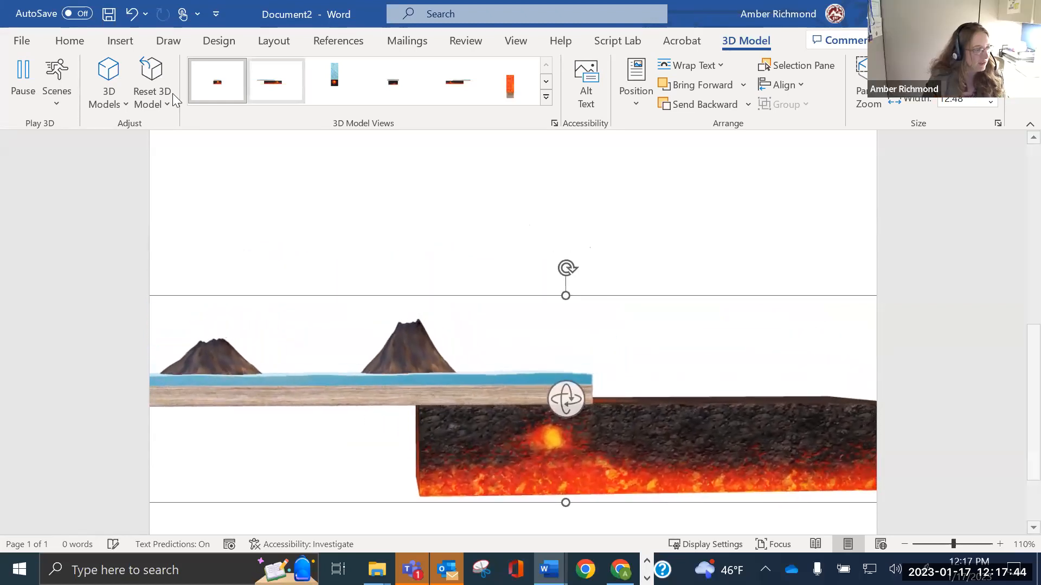
scroll(308, 214, up, 5)
click(306, 203)
scroll(417, 328, down, 13)
scroll(466, 333, up, 3)
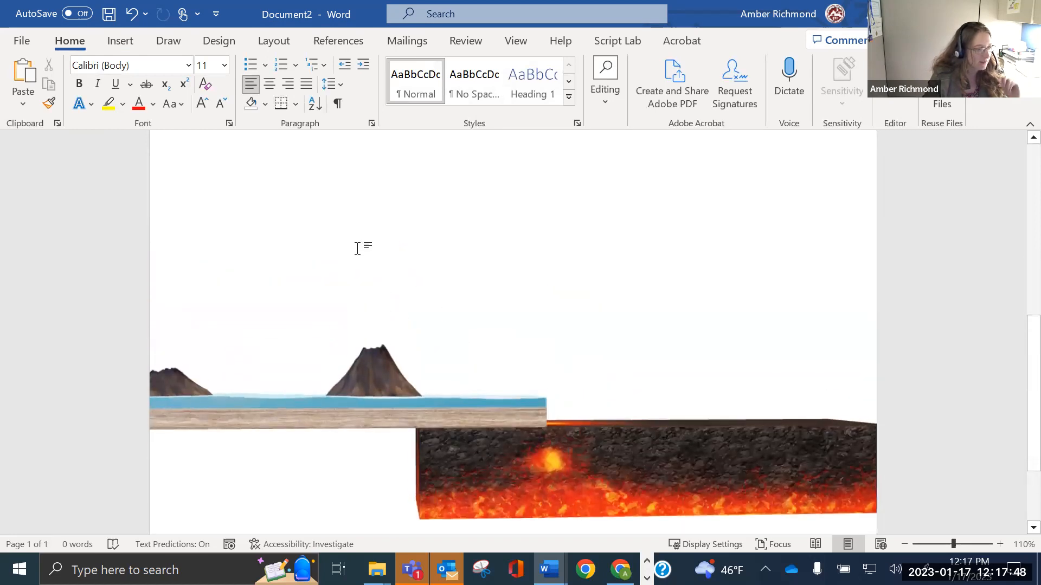
scroll(608, 416, down, 3)
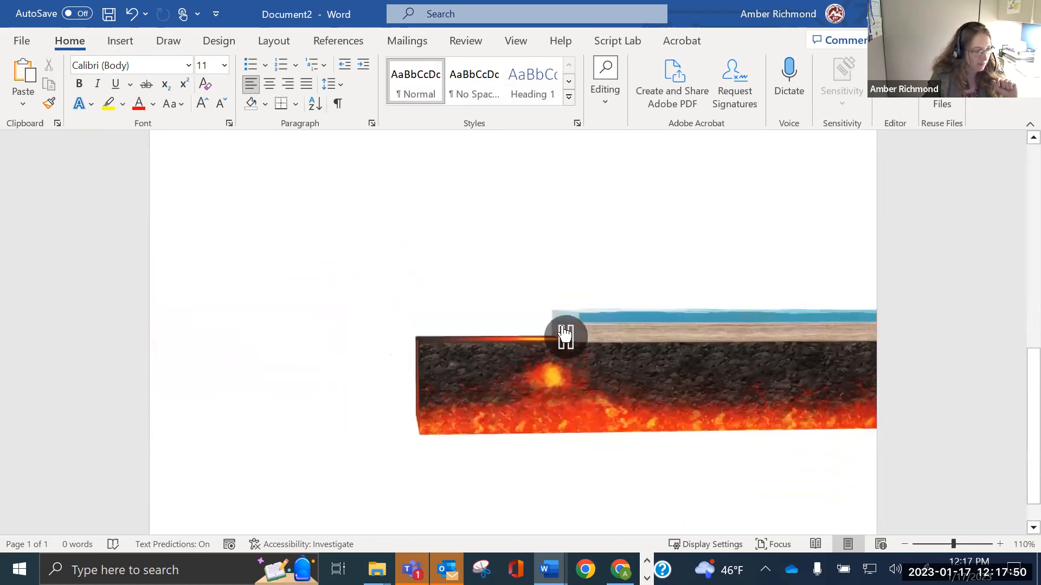
drag(635, 353, 556, 349)
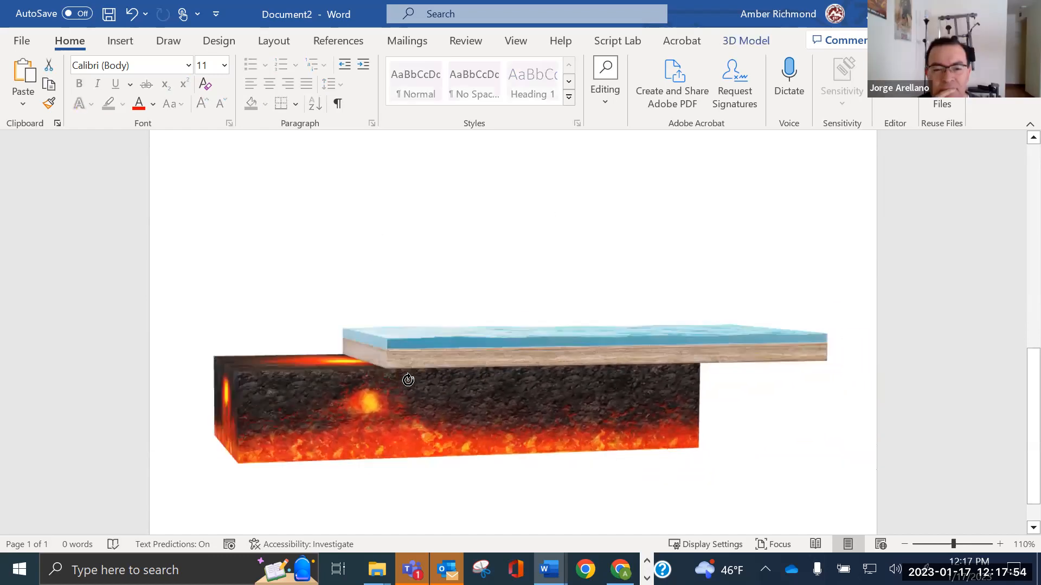
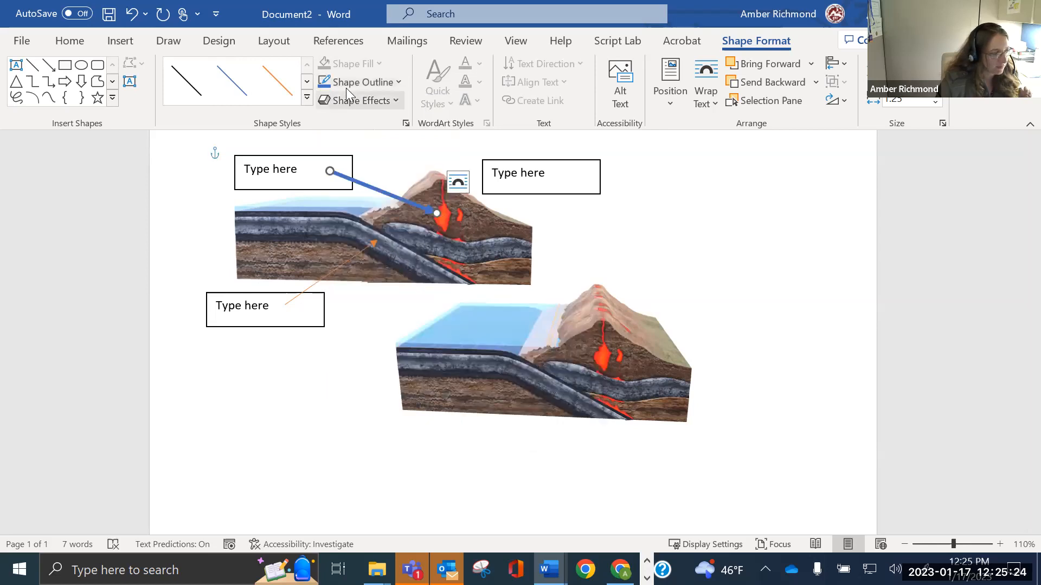
Apply the orange line style to the arrow from the upper-left text box and set its weight to 3 pt
click(276, 81)
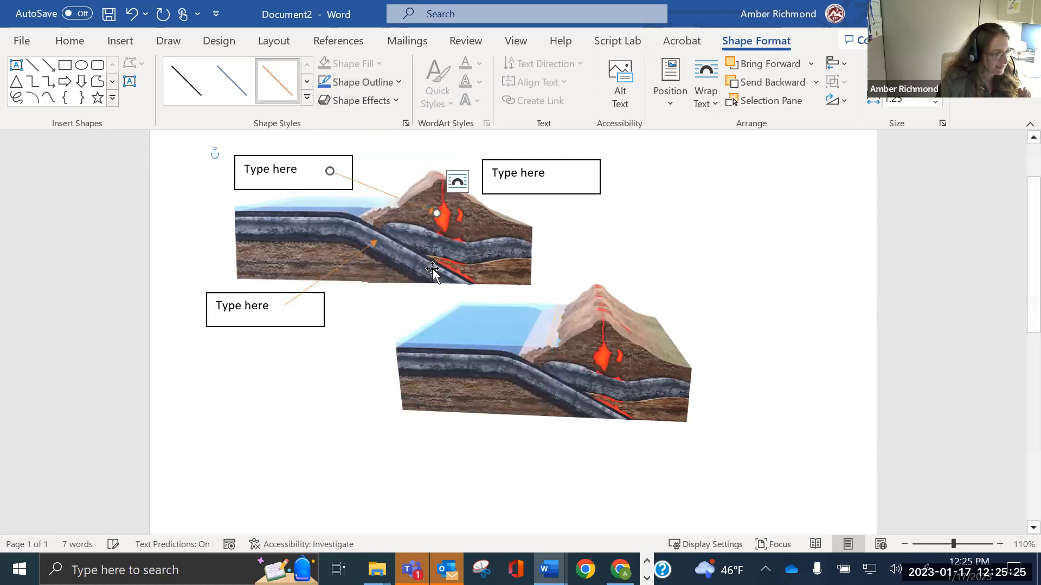
click(380, 82)
mouse_move(395, 311)
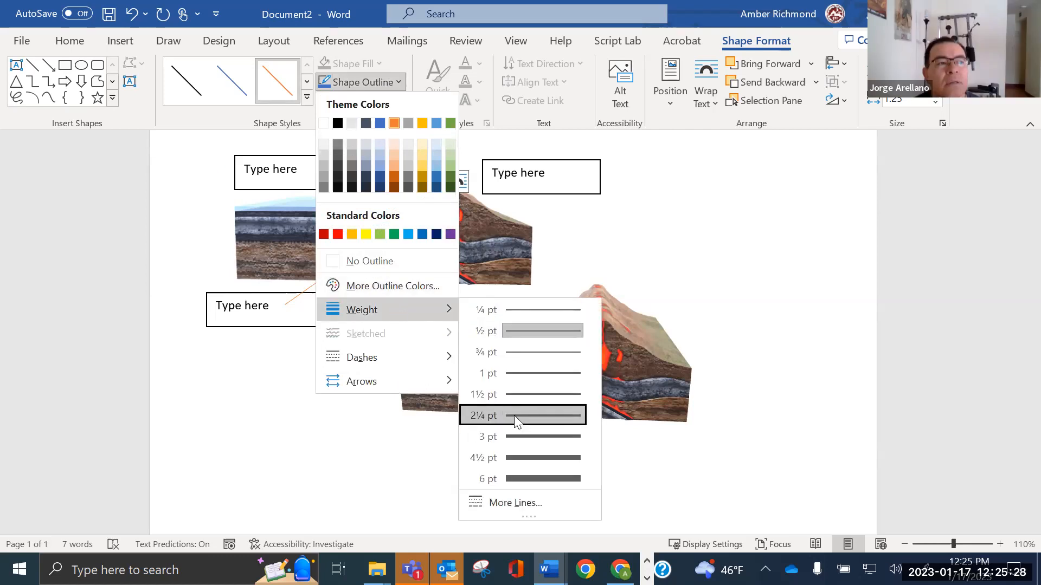
click(523, 436)
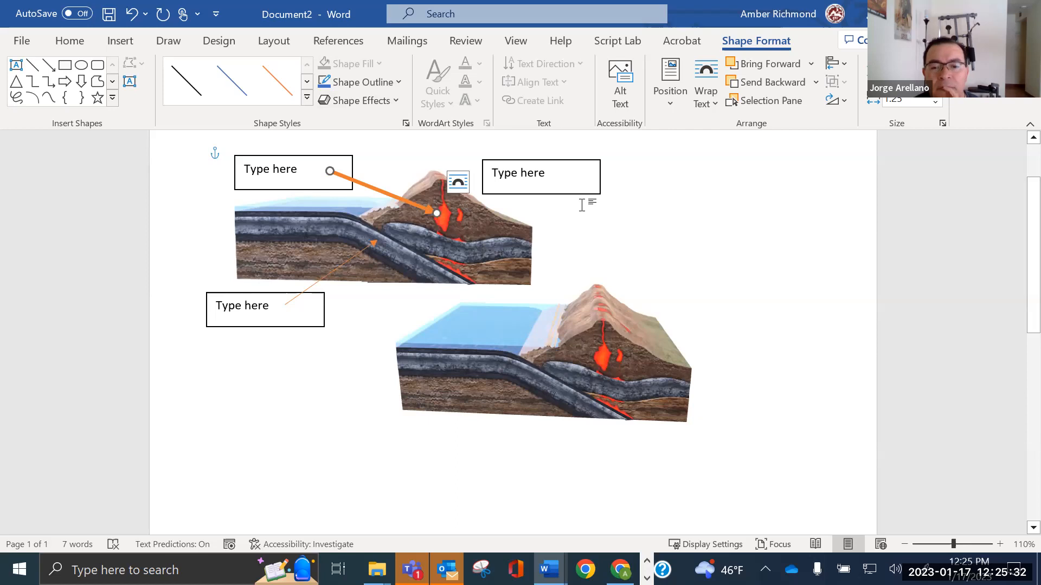
click(601, 212)
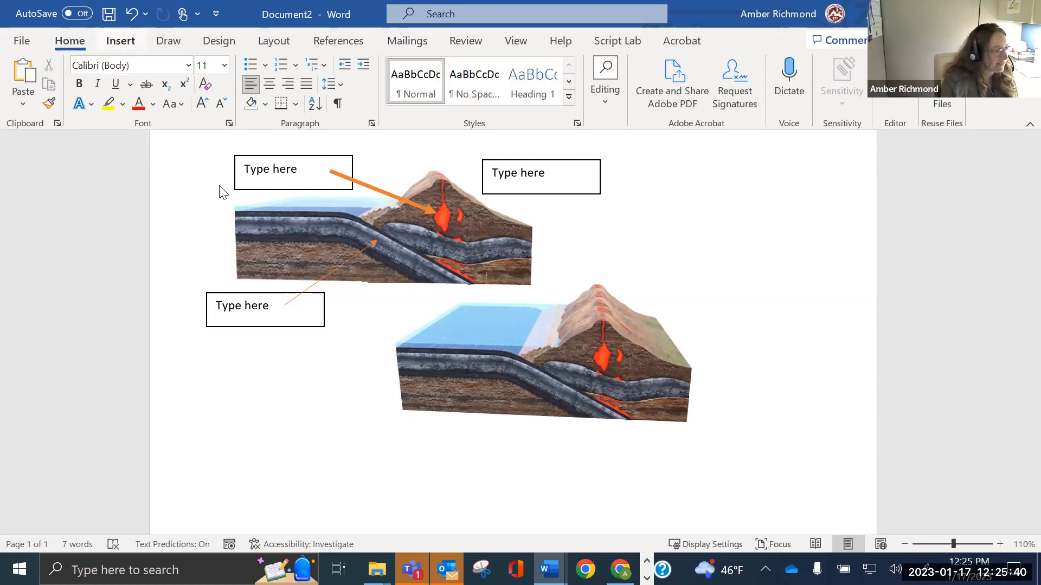
Preview the line and pie chart types, and insert a Clustered Column chart into the document
click(120, 41)
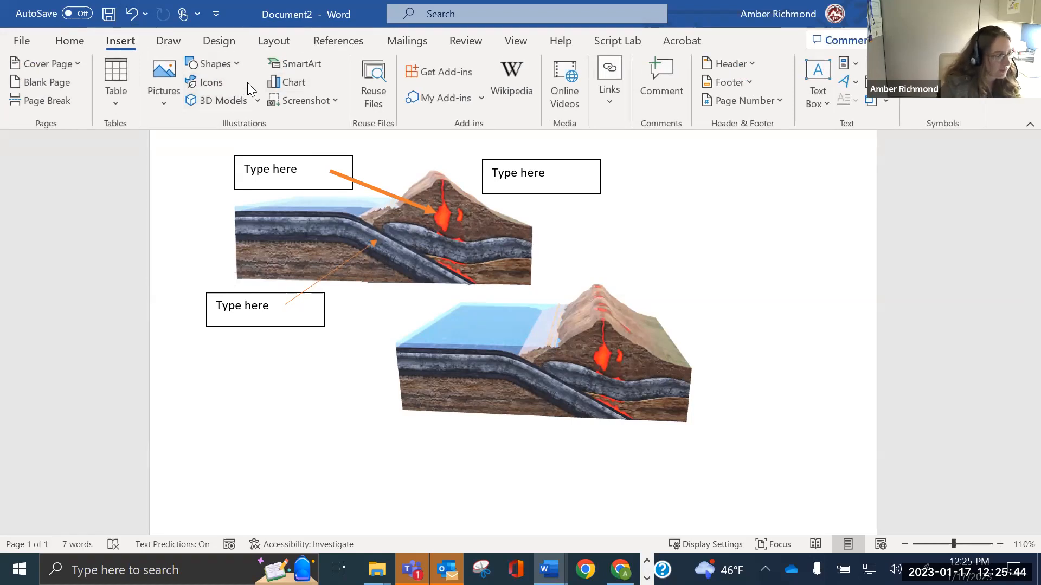
click(301, 85)
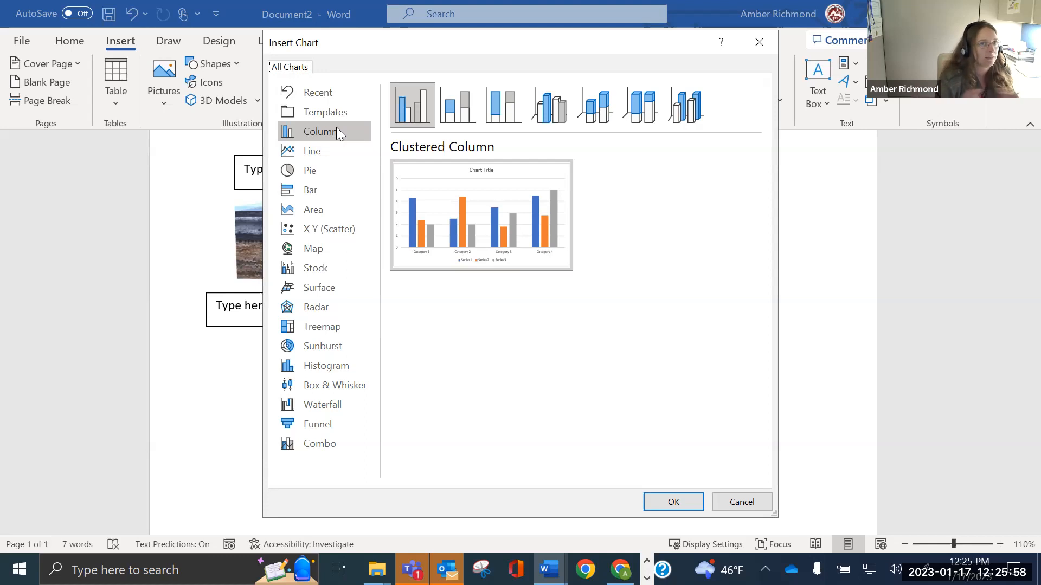
mouse_move(536, 251)
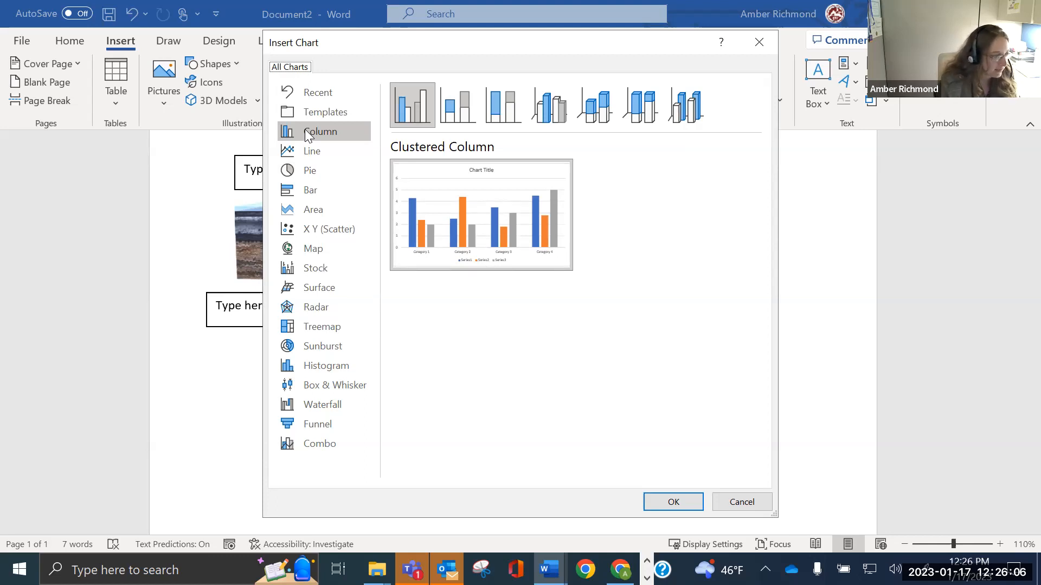
click(315, 153)
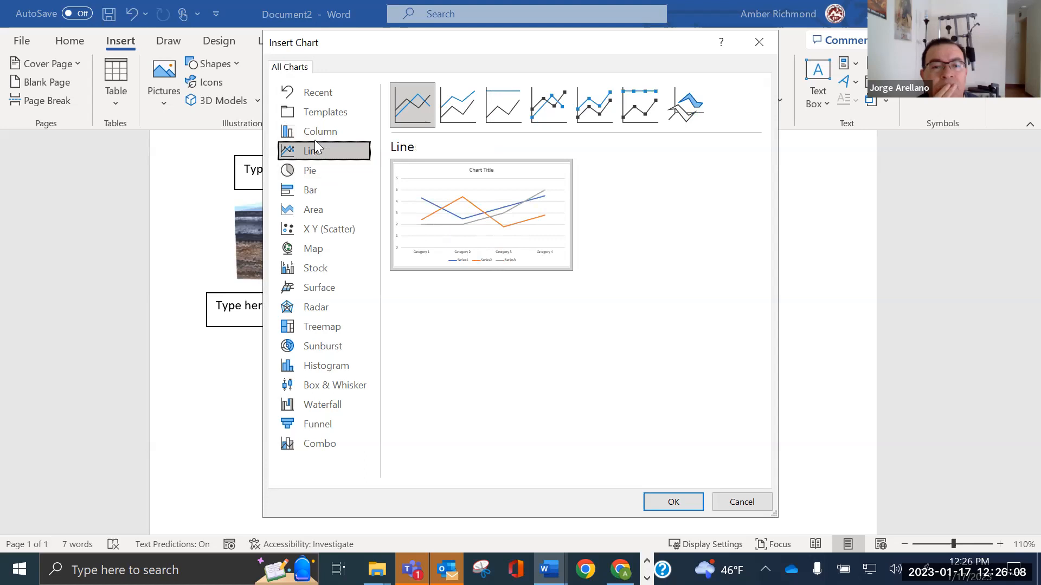
click(304, 171)
click(306, 135)
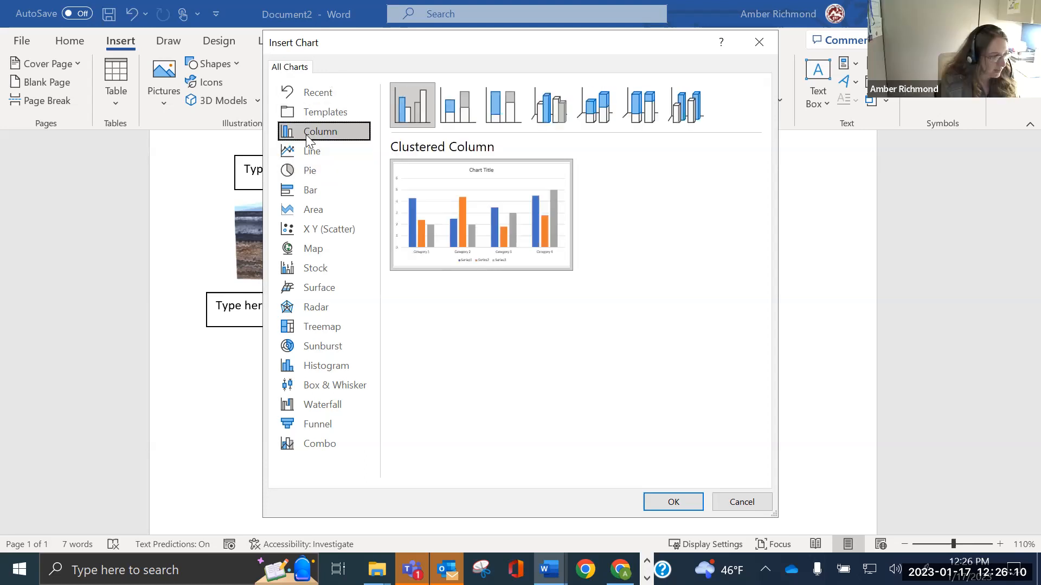
mouse_move(418, 237)
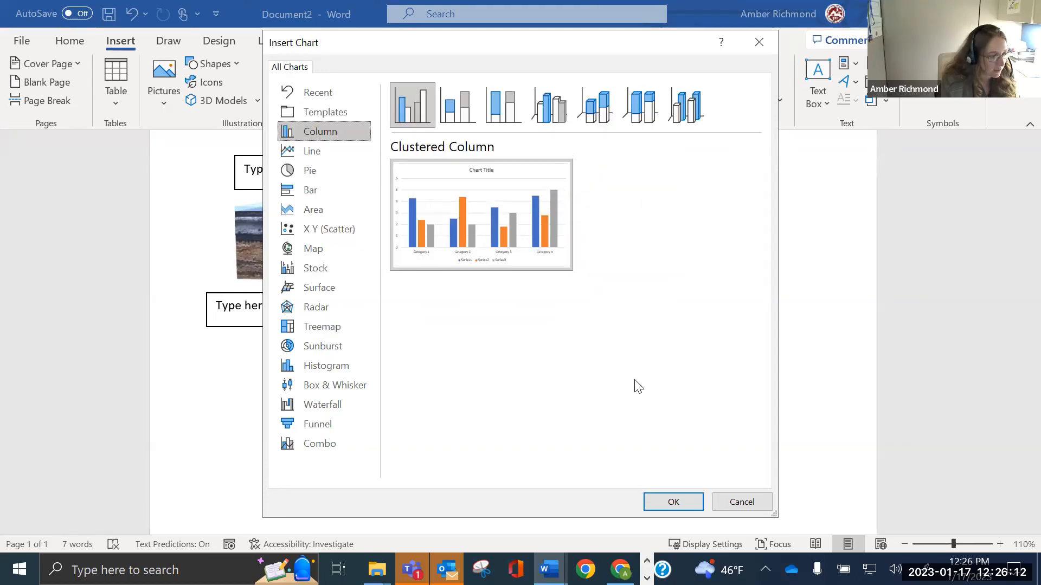
click(673, 502)
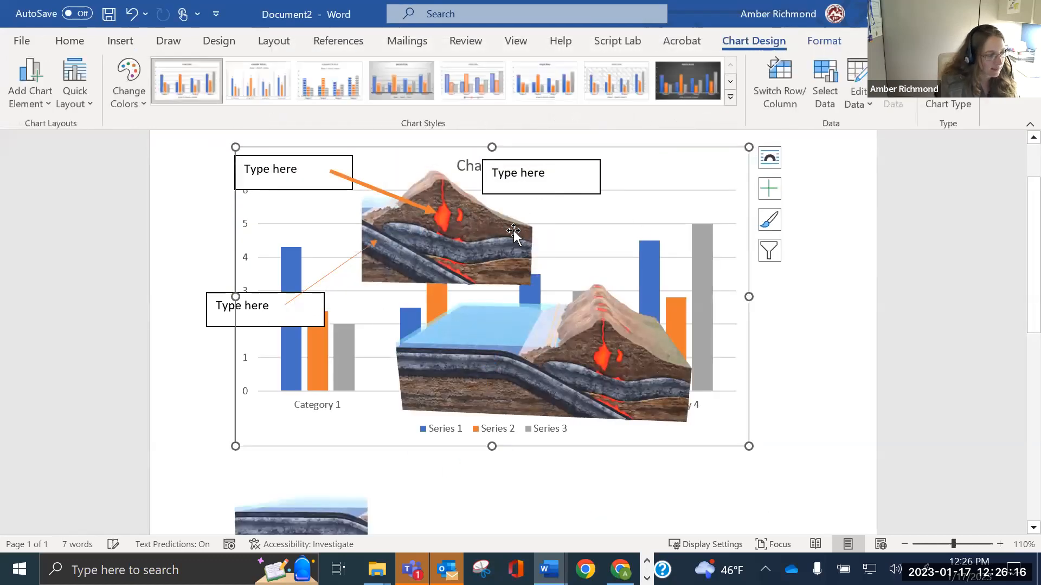
Delete the upper volcano model, the lower text box and both orange arrows that cover the chart
key(ctrl+z)
scroll(717, 246, down, 2)
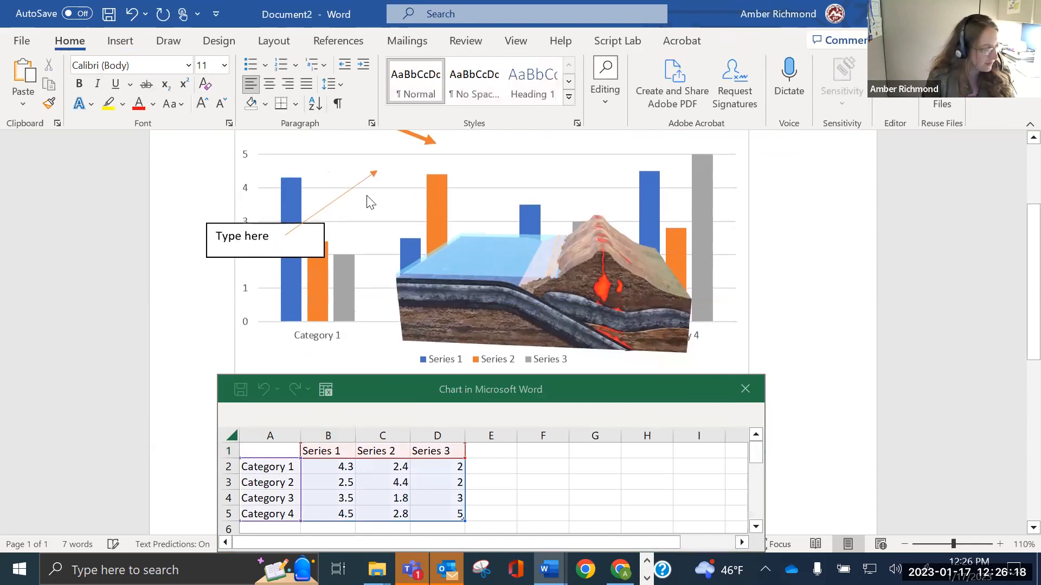
click(316, 228)
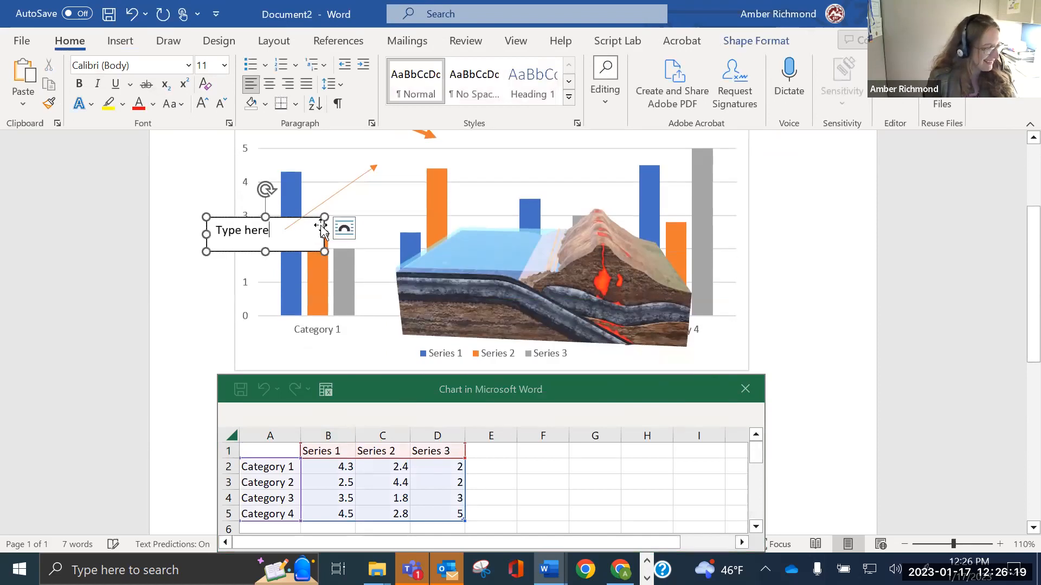
click(337, 194)
key(Delete)
click(323, 218)
key(Delete)
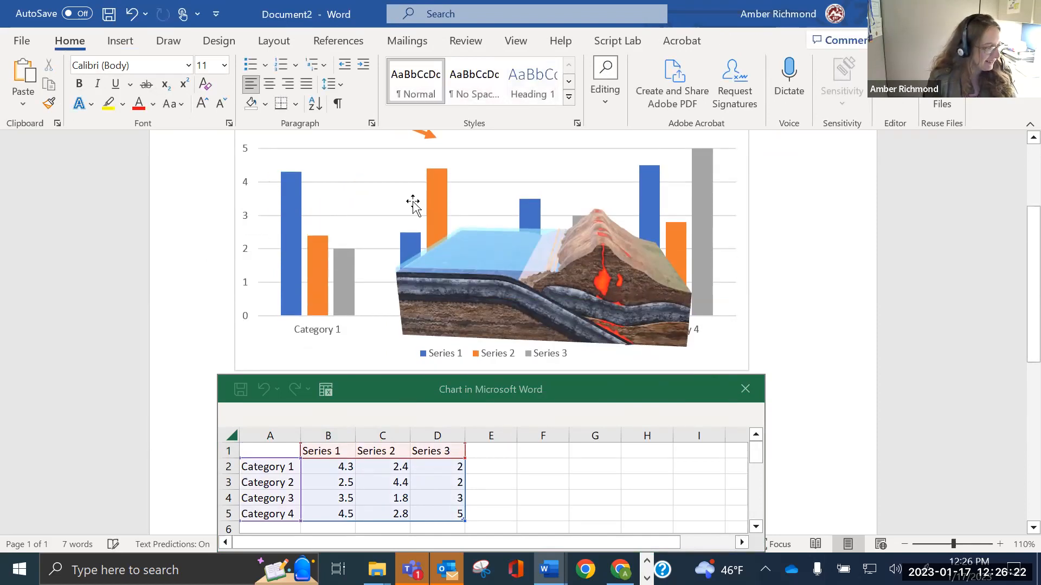
scroll(410, 204, up, 2)
click(381, 201)
key(Delete)
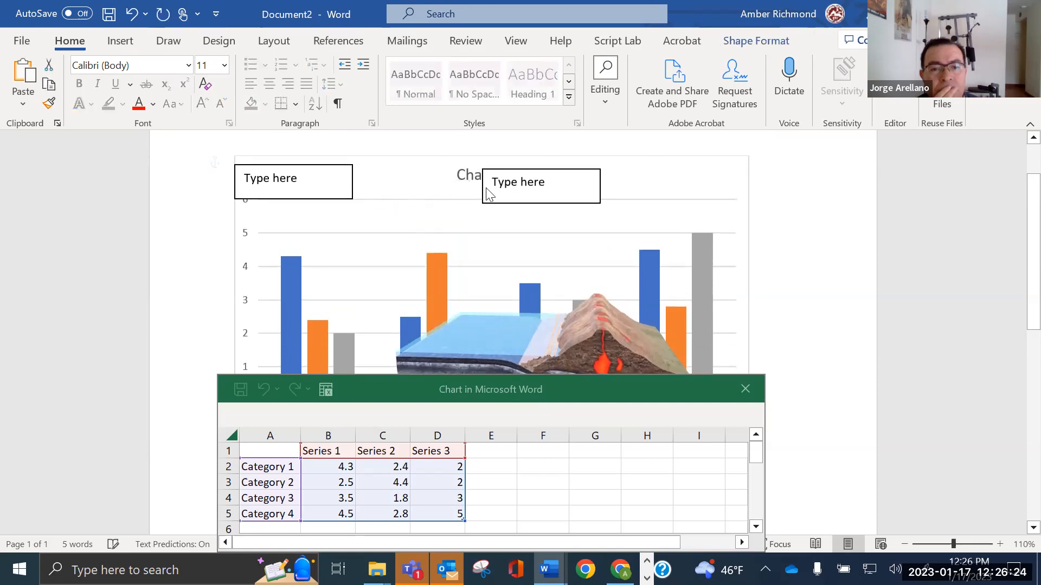
click(470, 177)
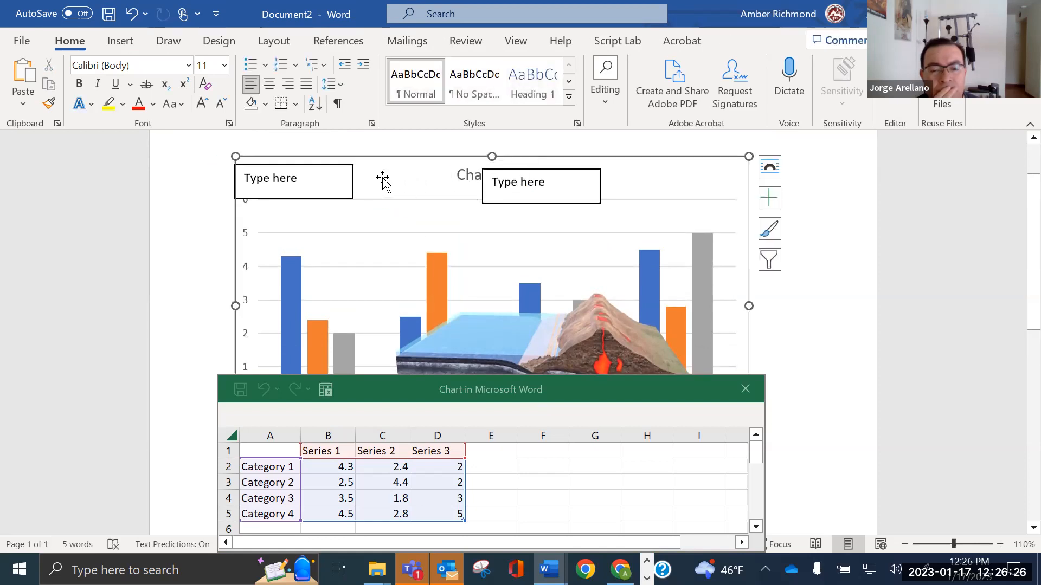
key(Delete)
key(ctrl+z)
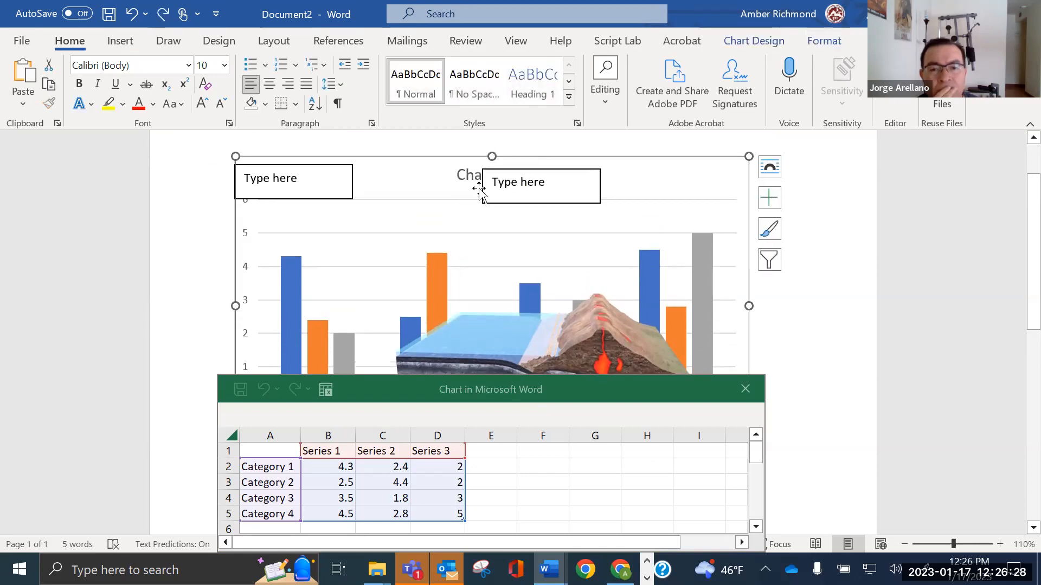
click(837, 226)
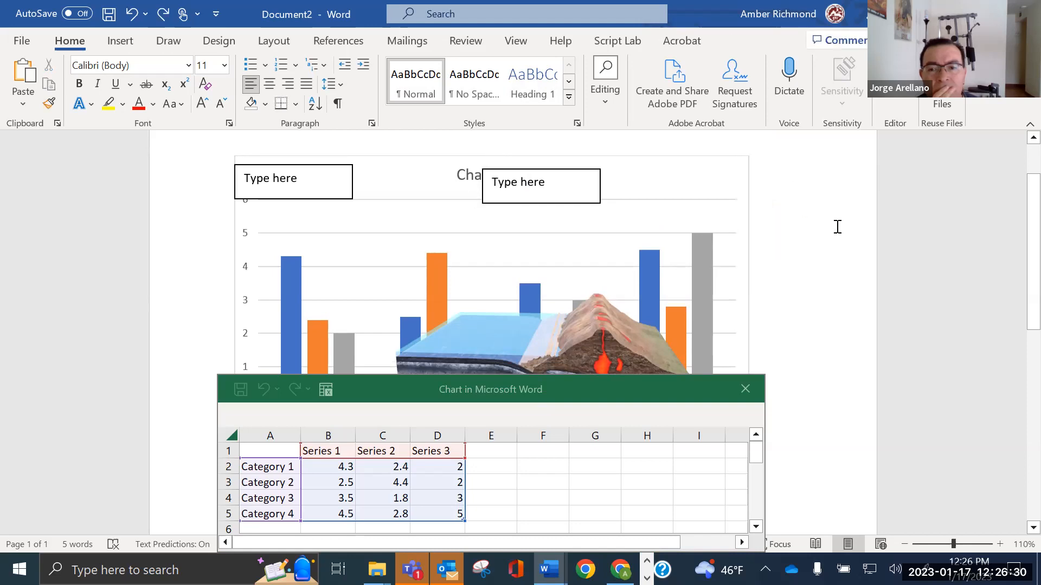
Delete the two remaining text boxes and the second volcano model lying over the chart
click(601, 187)
key(Delete)
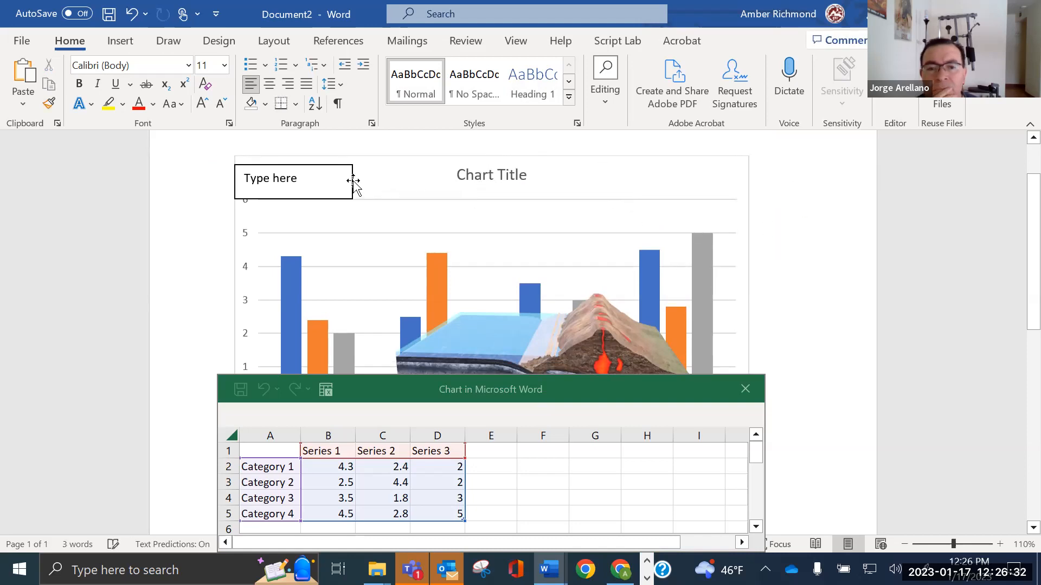
click(353, 179)
key(Delete)
click(600, 305)
key(Delete)
Rename the Series 1 header in the chart's data sheet to Test 1
scroll(619, 355, down, 3)
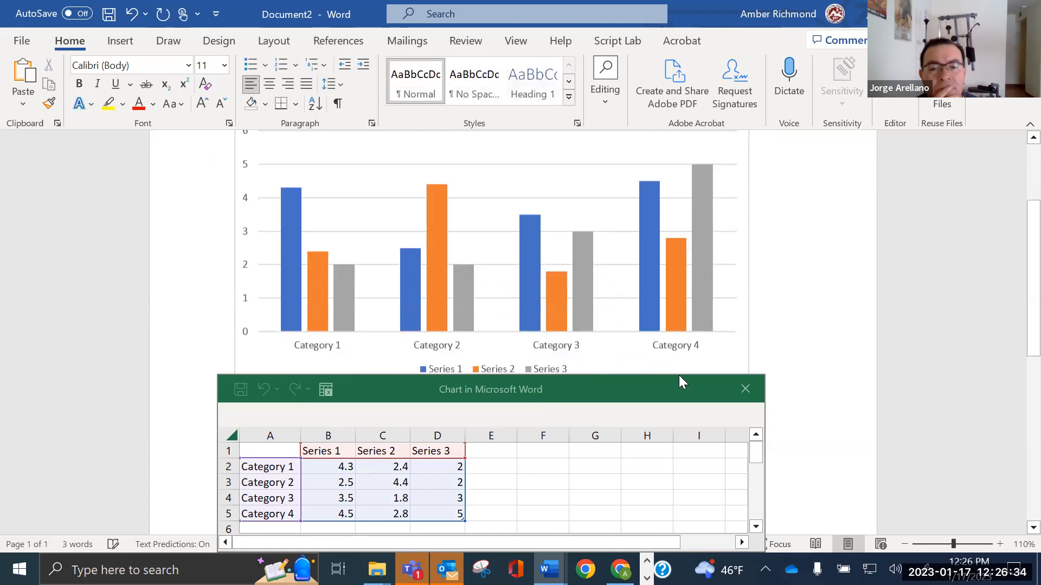
scroll(565, 283, up, 6)
scroll(565, 282, down, 1)
scroll(566, 286, down, 5)
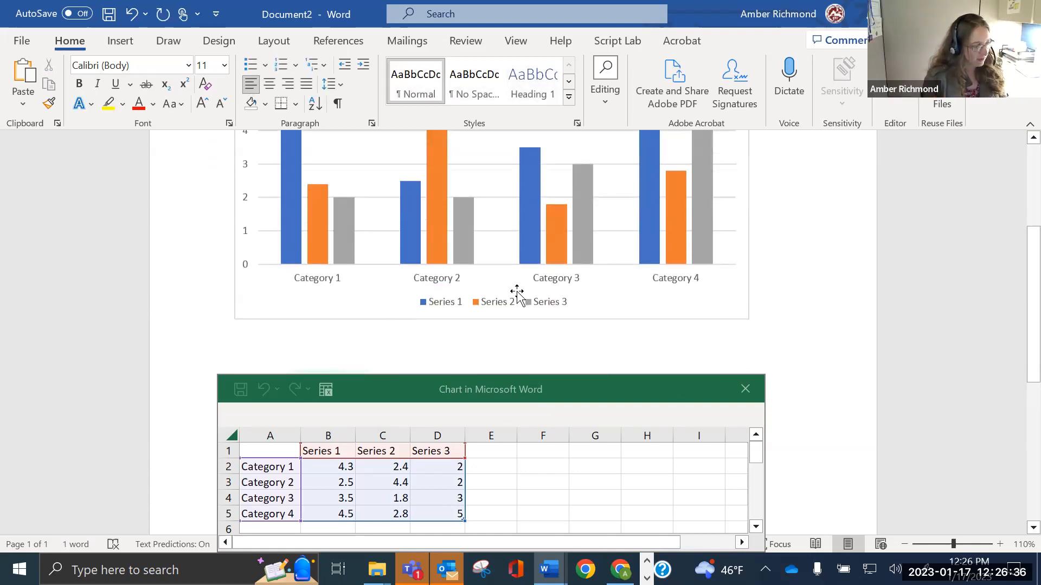
scroll(428, 276, up, 2)
scroll(412, 349, down, 2)
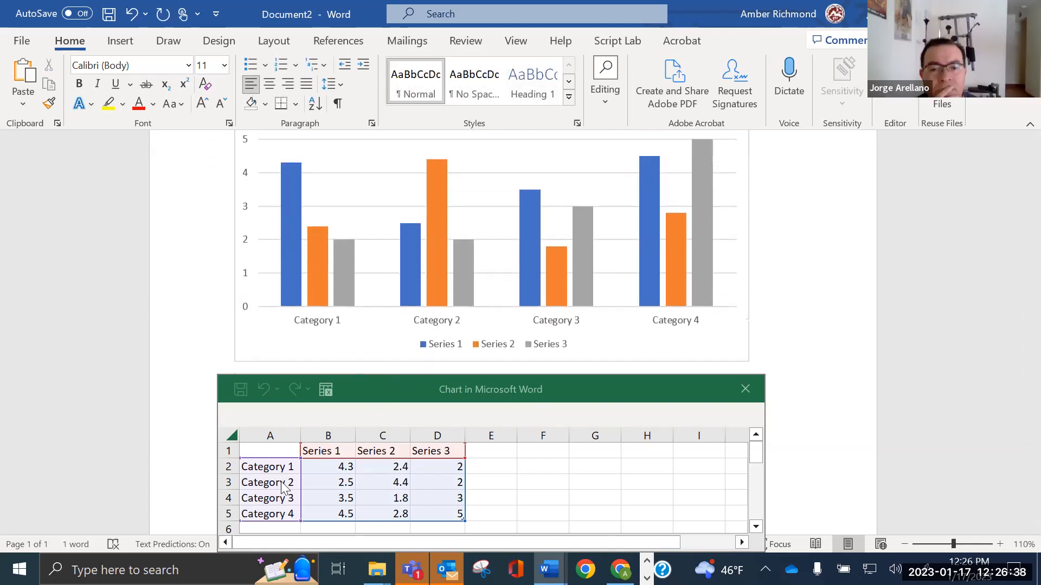
click(333, 471)
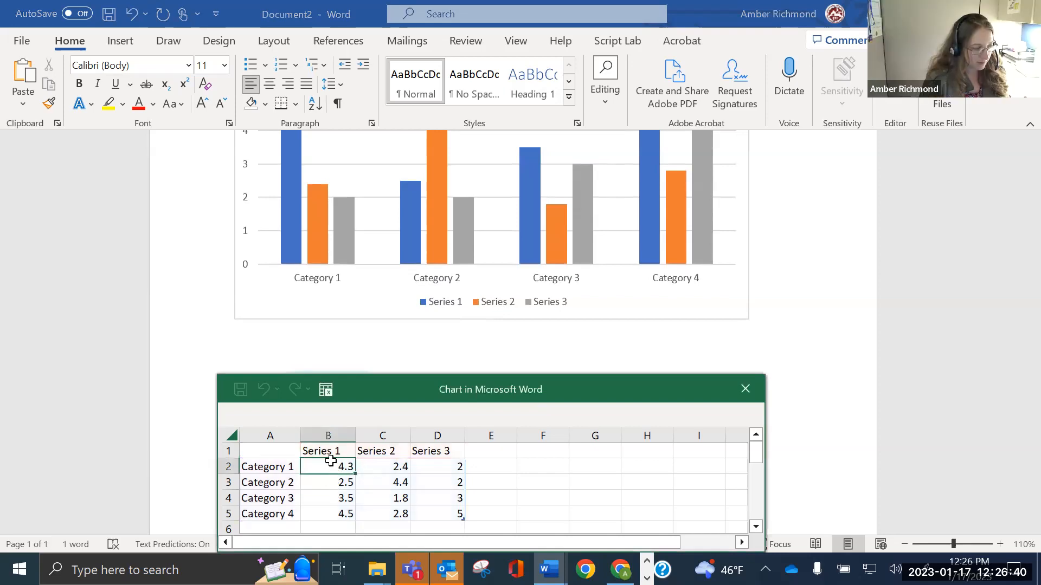
click(324, 447)
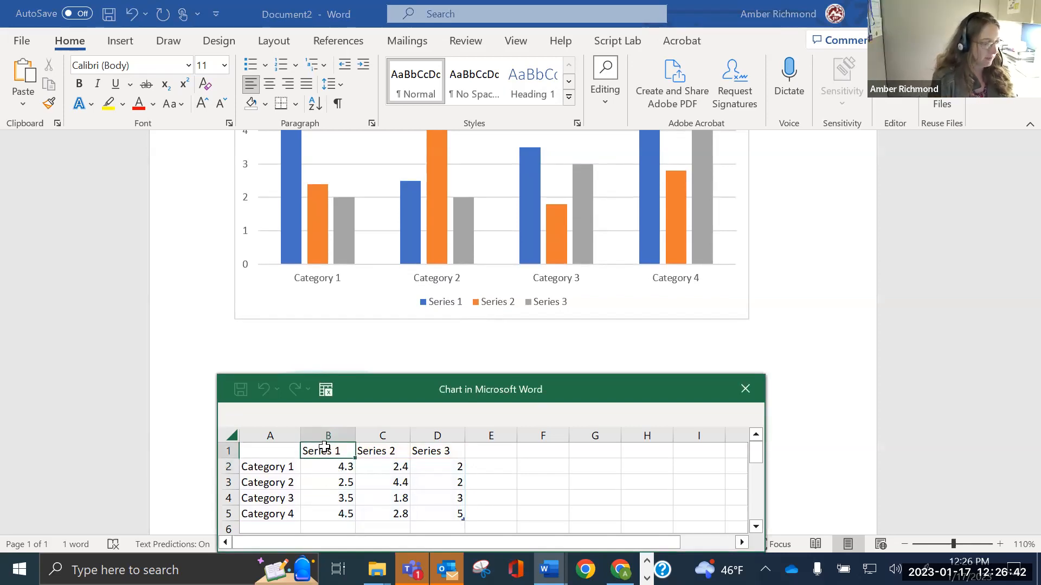
text(Test)
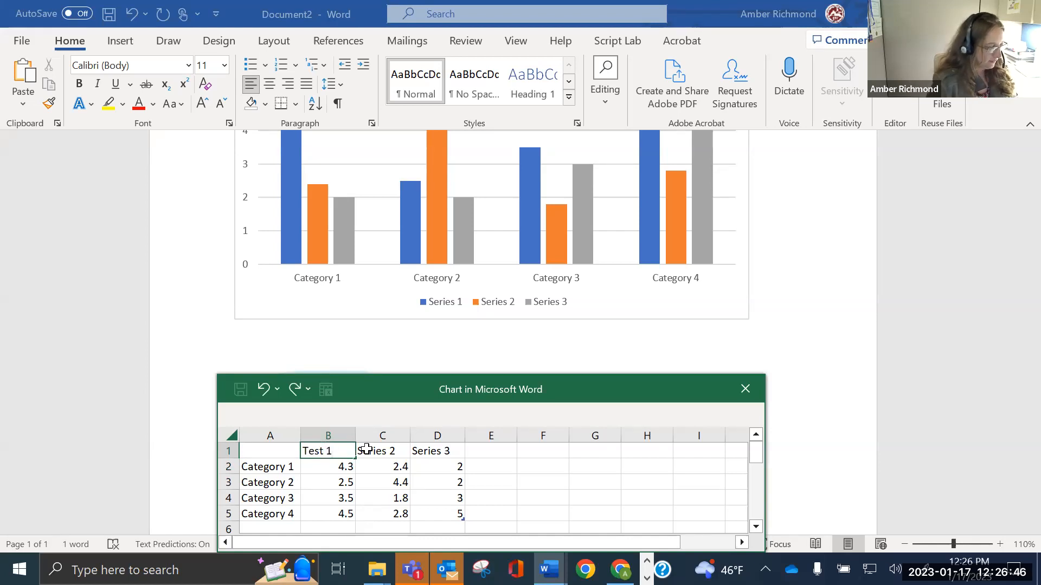
Rename the Series 2 header in the chart's data sheet to Test 2
click(394, 456)
text(Test 2)
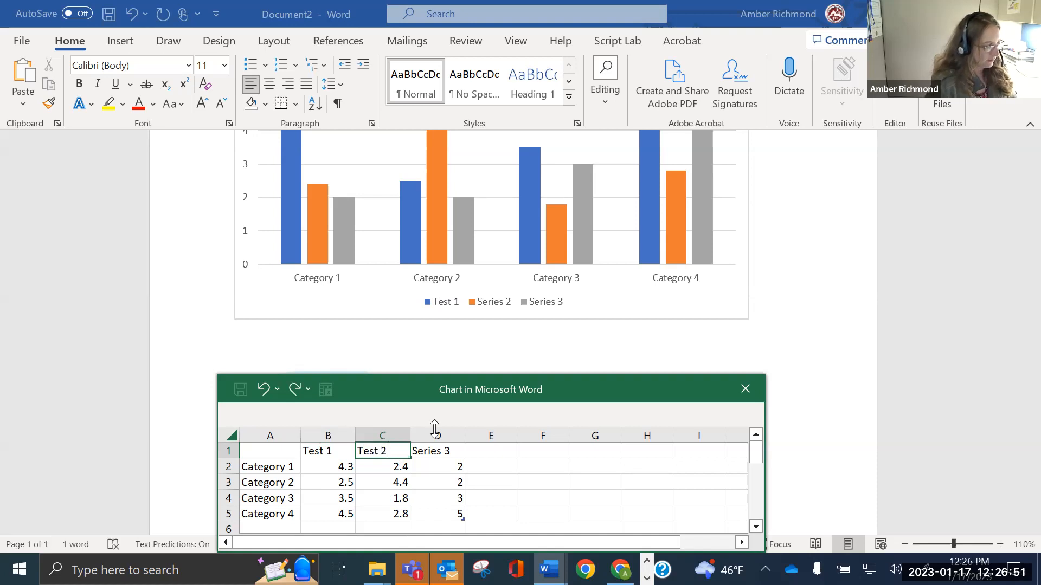
click(271, 467)
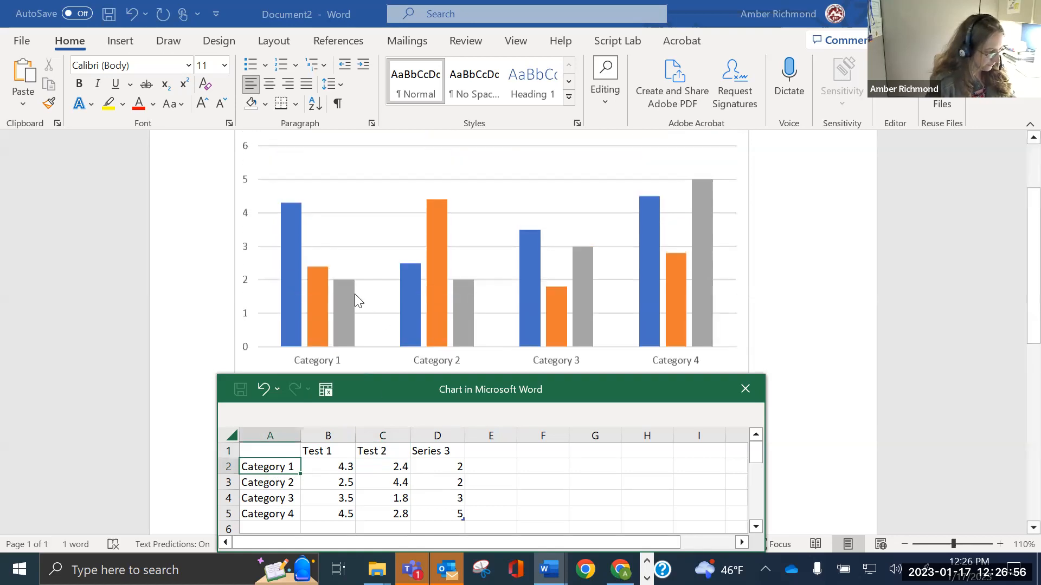
Enter the Test 1 values 90, 80 and 45 for Category 1, Category 2 and Category 3 in the data sheet
click(331, 470)
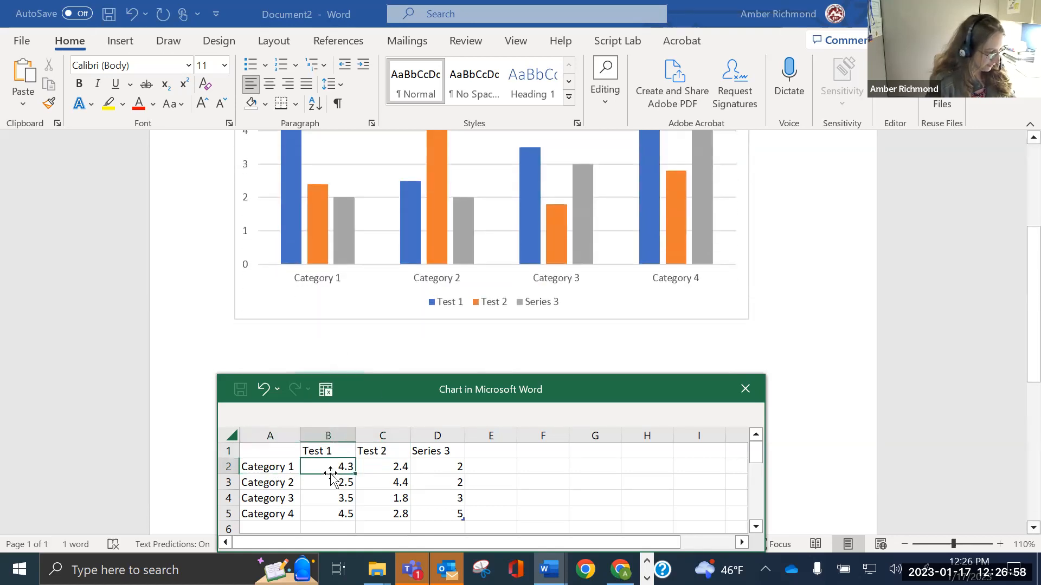
text(90)
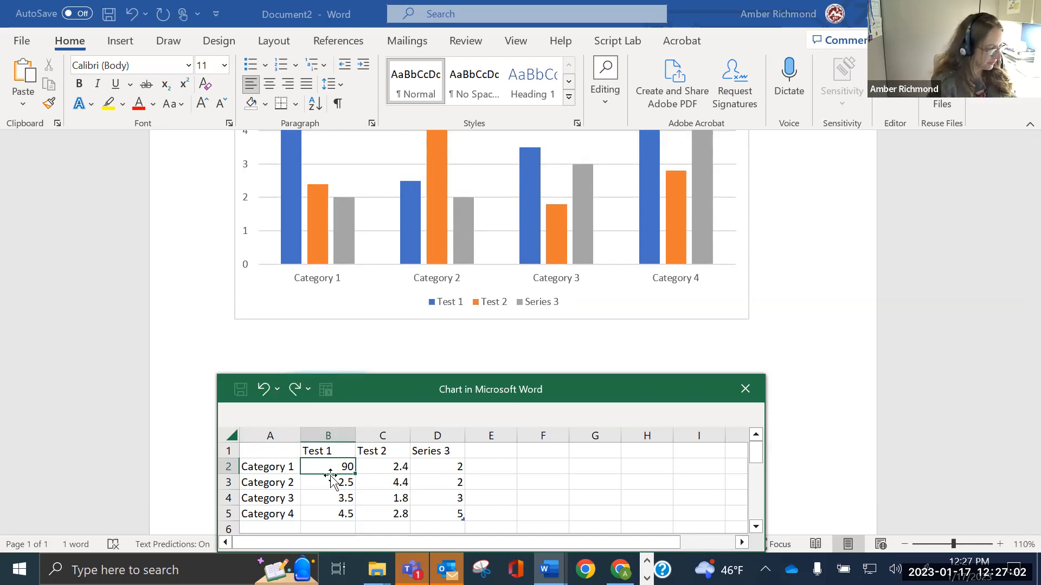
key(Return)
text(80)
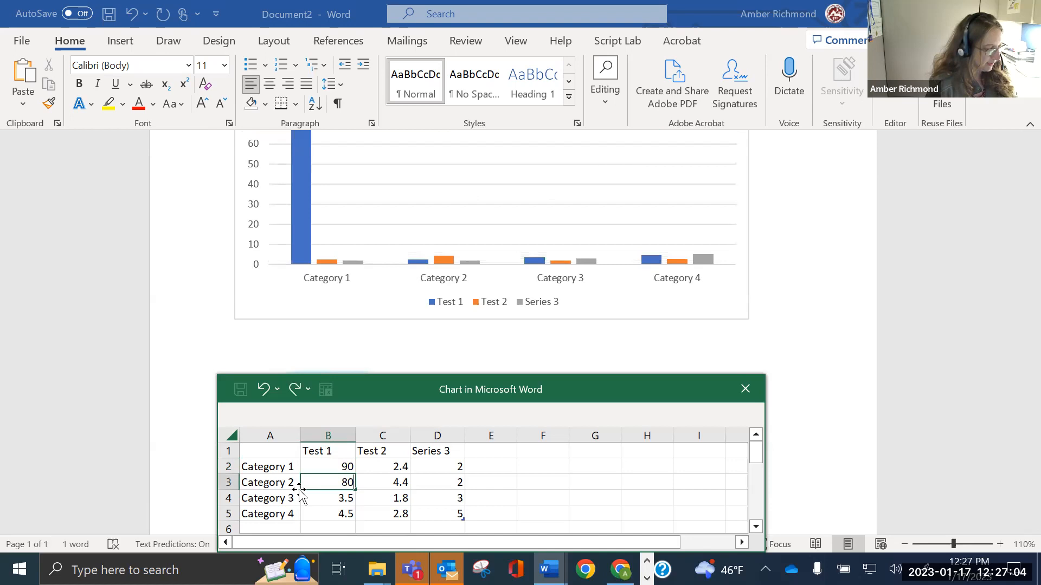
click(313, 502)
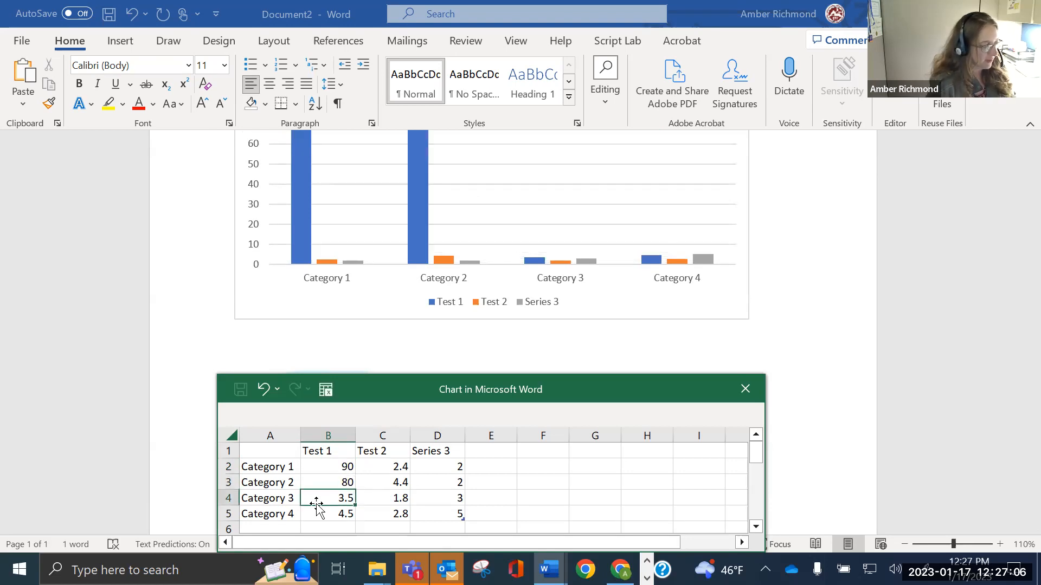
text(45)
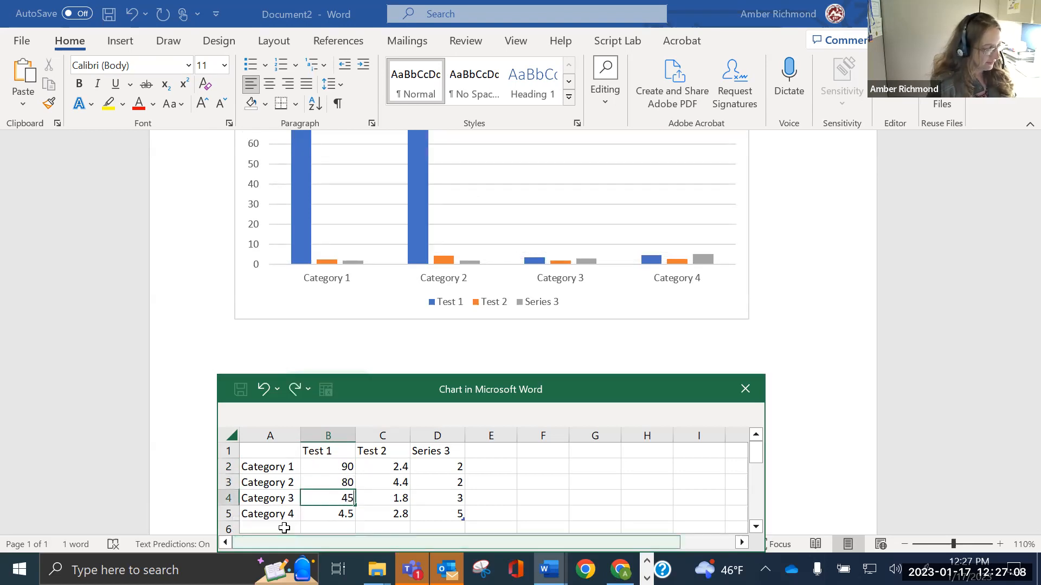
Set the Test 2 values to 100 for Category 1 and 75 for Category 2, and check the redrawn columns
click(386, 469)
text(100)
click(390, 484)
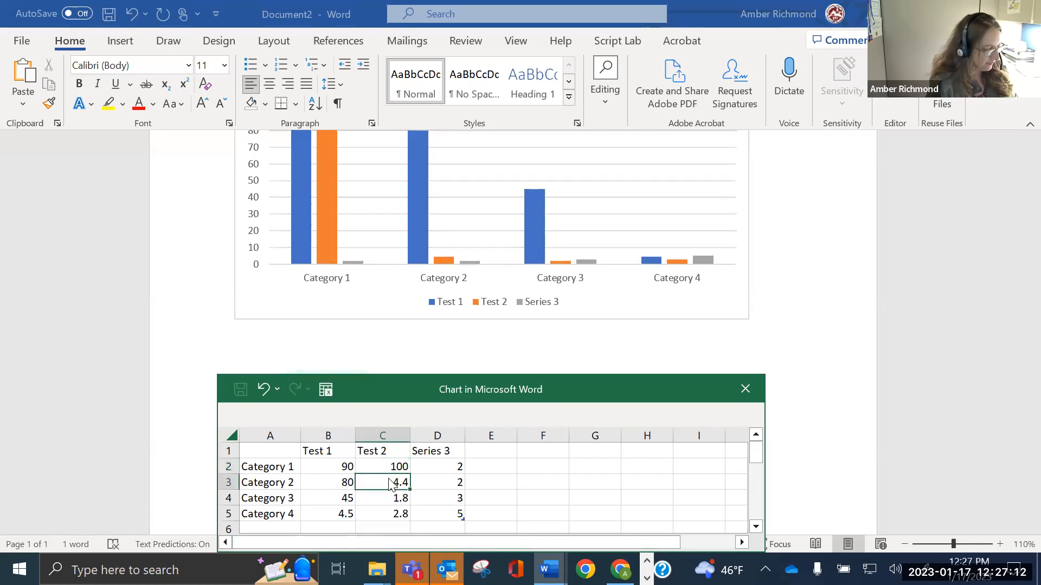
text(75)
key(ctrl+Return)
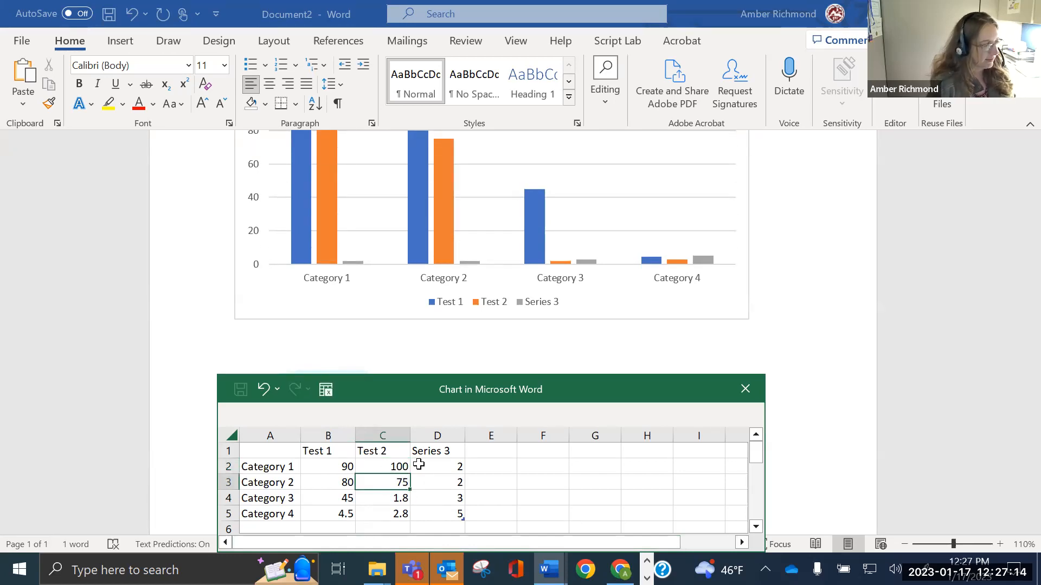
scroll(553, 295, up, 3)
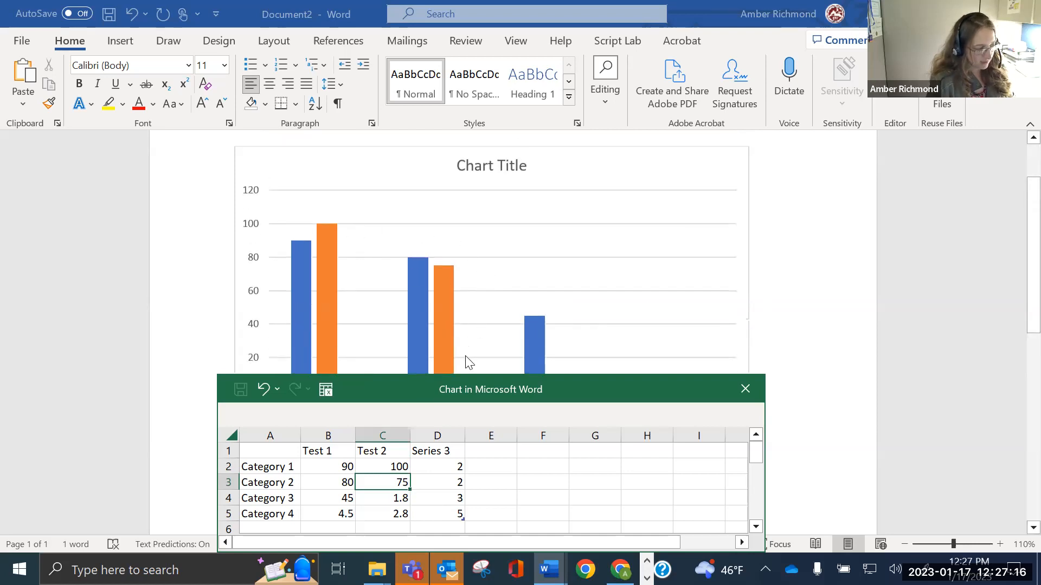
scroll(396, 317, down, 1)
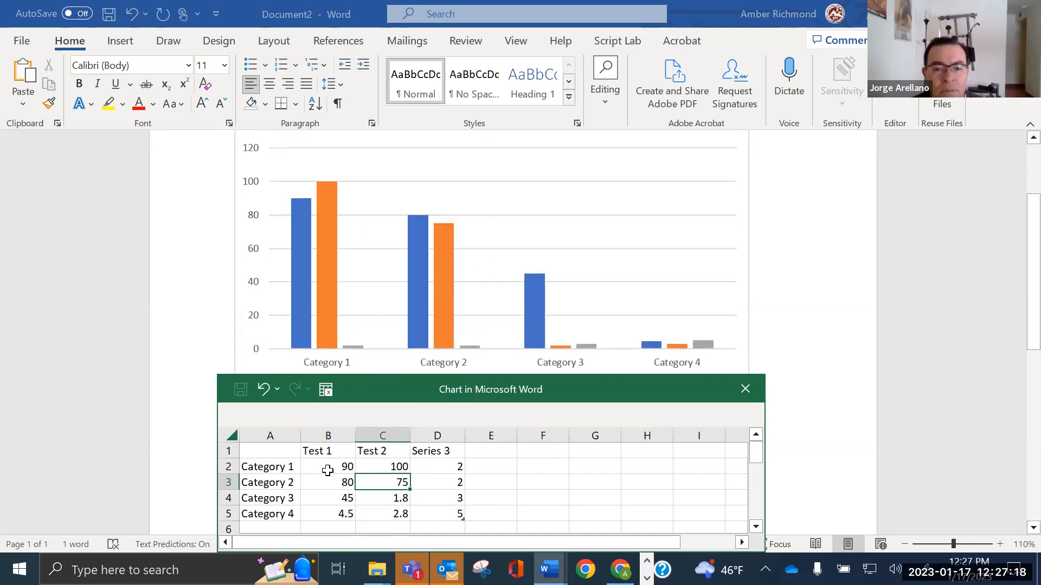
Rename the Category 1 row label in the data sheet to 1st hour
click(269, 470)
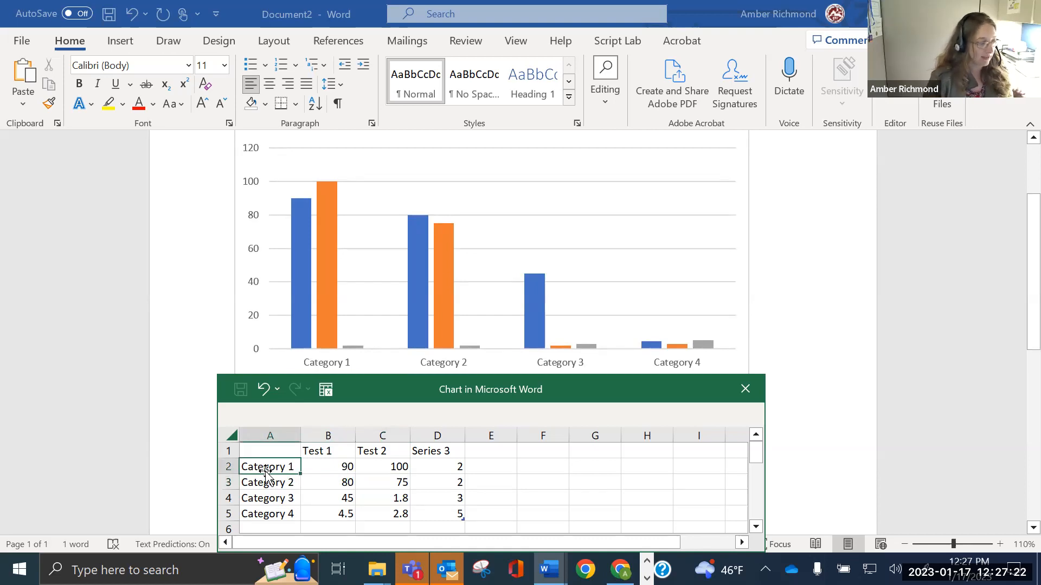
text(1st hour)
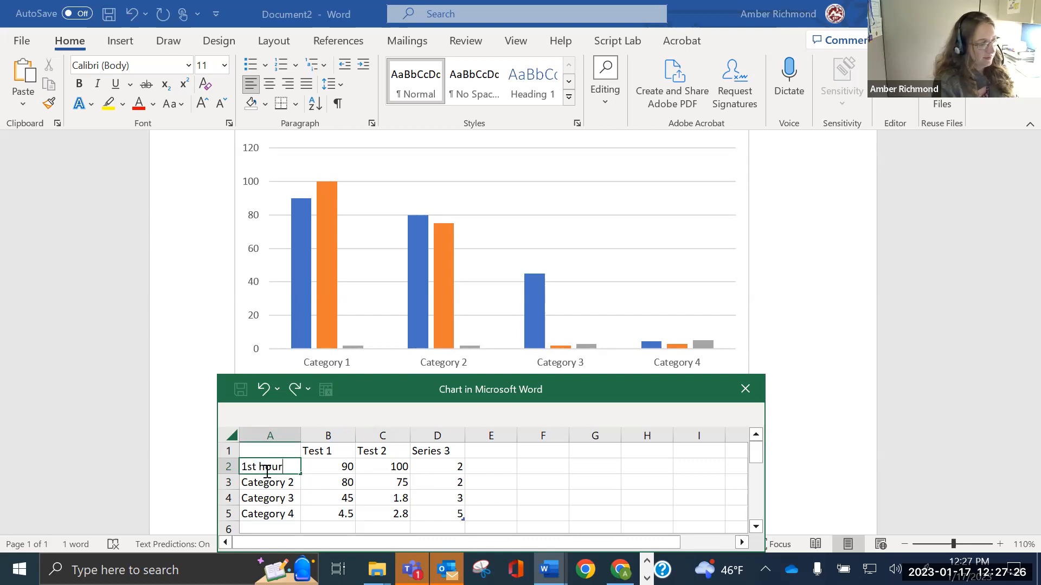
click(357, 496)
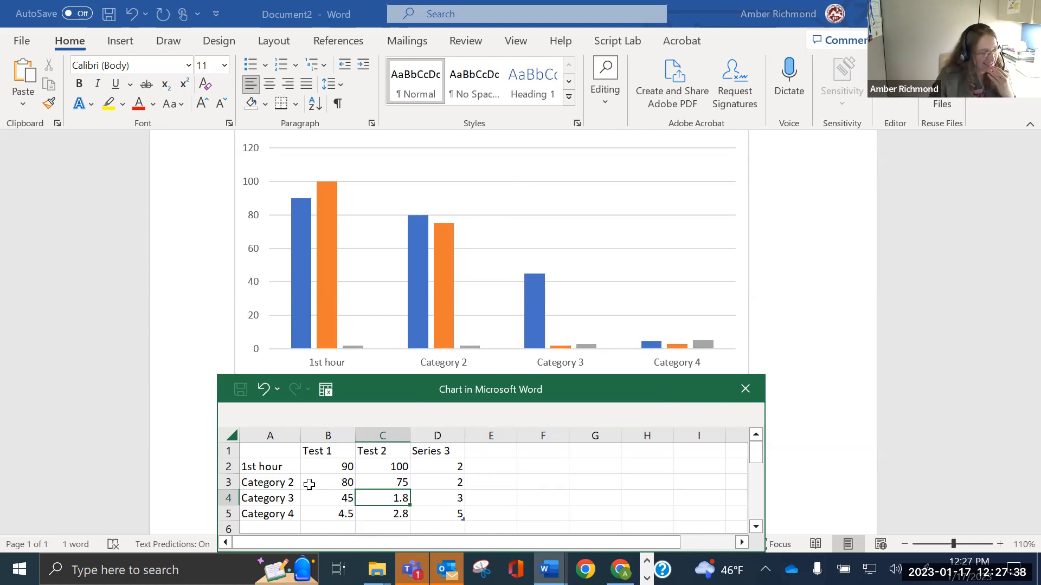
Examine the column chart together with its data sheet, highlighting the Test 1 values for comparison with the plotted columns
scroll(910, 298, down, 2)
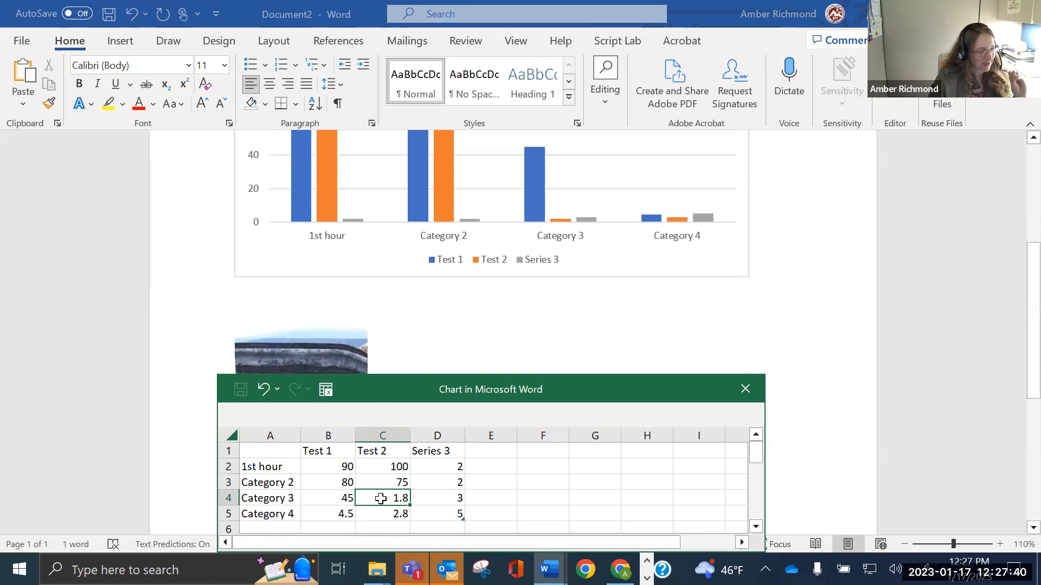
scroll(344, 503, down, 3)
scroll(344, 503, up, 2)
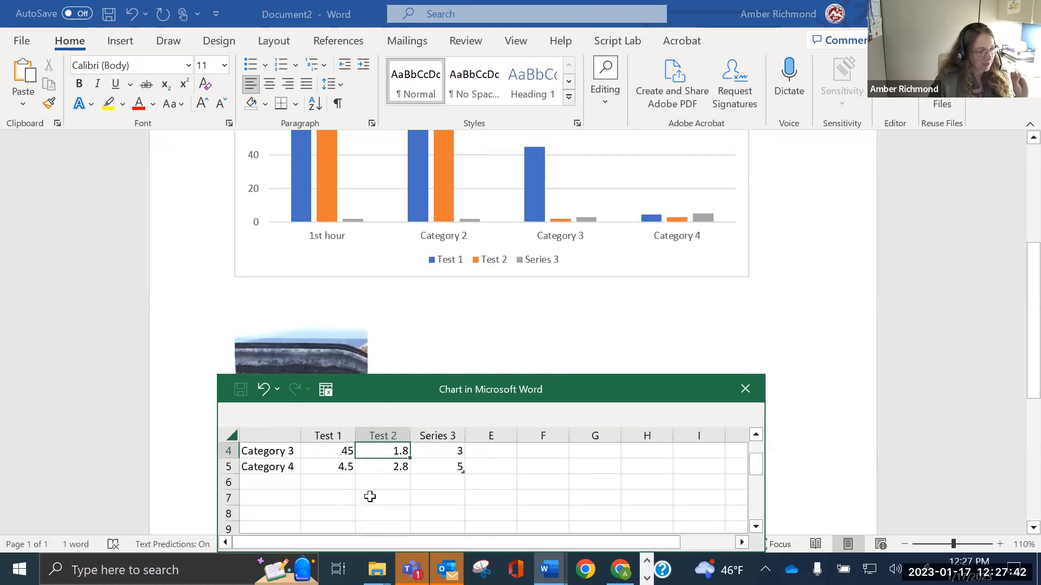
scroll(303, 493, up, 1)
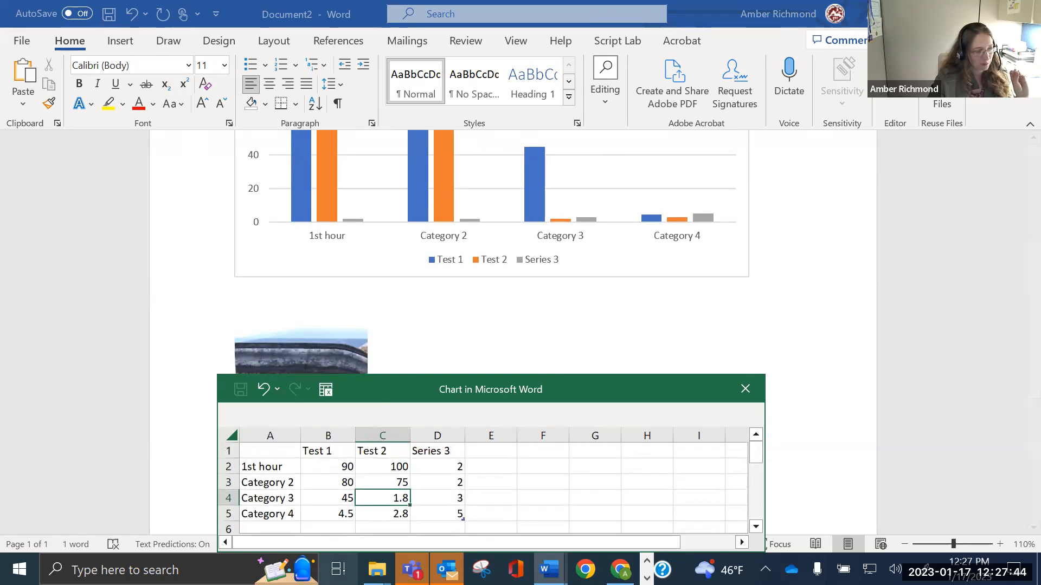
scroll(339, 492, down, 3)
scroll(340, 493, up, 3)
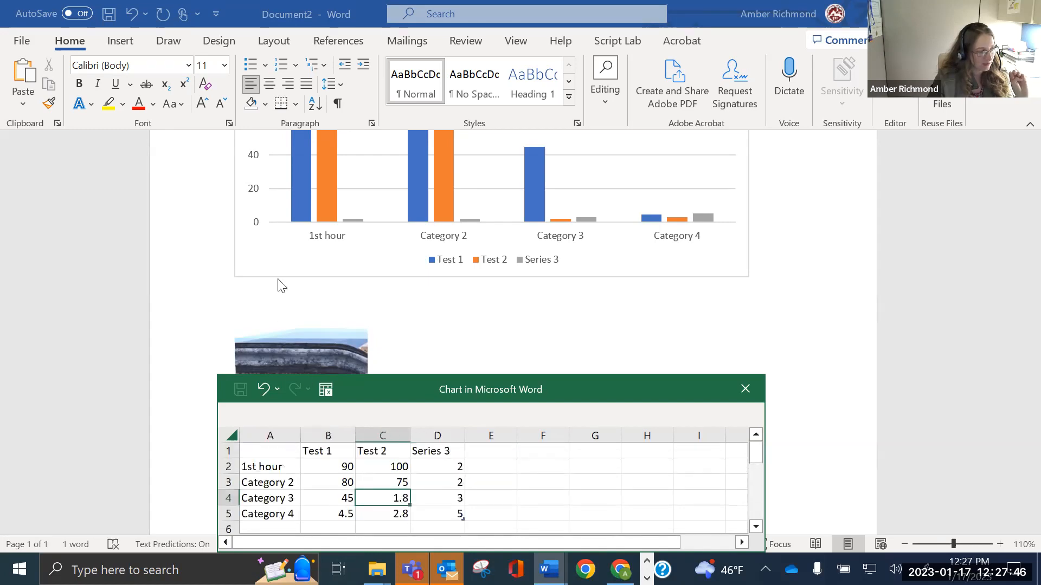
scroll(304, 298, up, 3)
scroll(326, 310, down, 2)
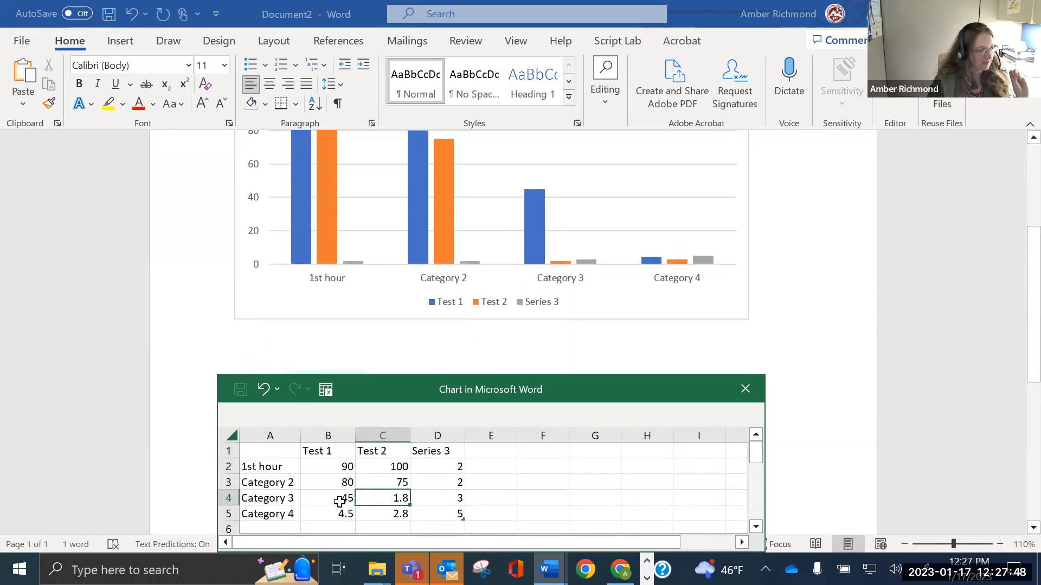
scroll(549, 490, down, 1)
click(358, 494)
scroll(379, 494, up, 1)
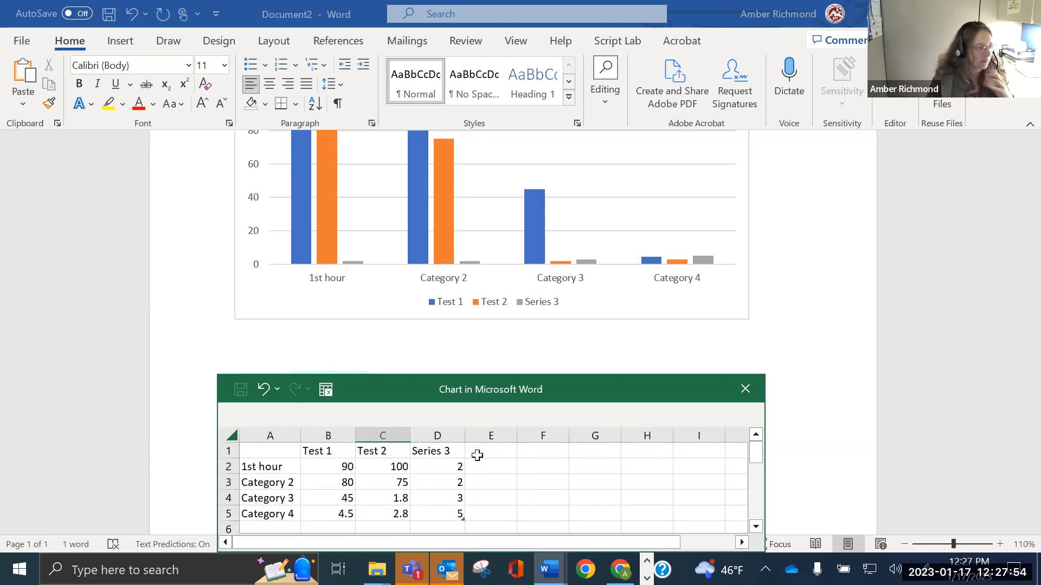
scroll(356, 300, up, 2)
click(344, 471)
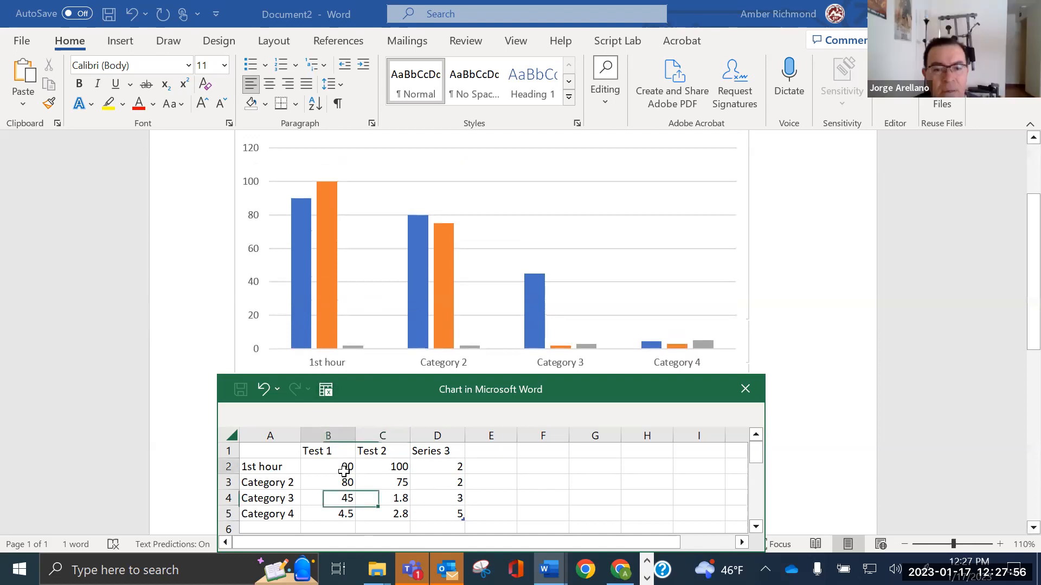
drag(343, 471, 349, 529)
scroll(353, 525, down, 1)
scroll(346, 504, up, 1)
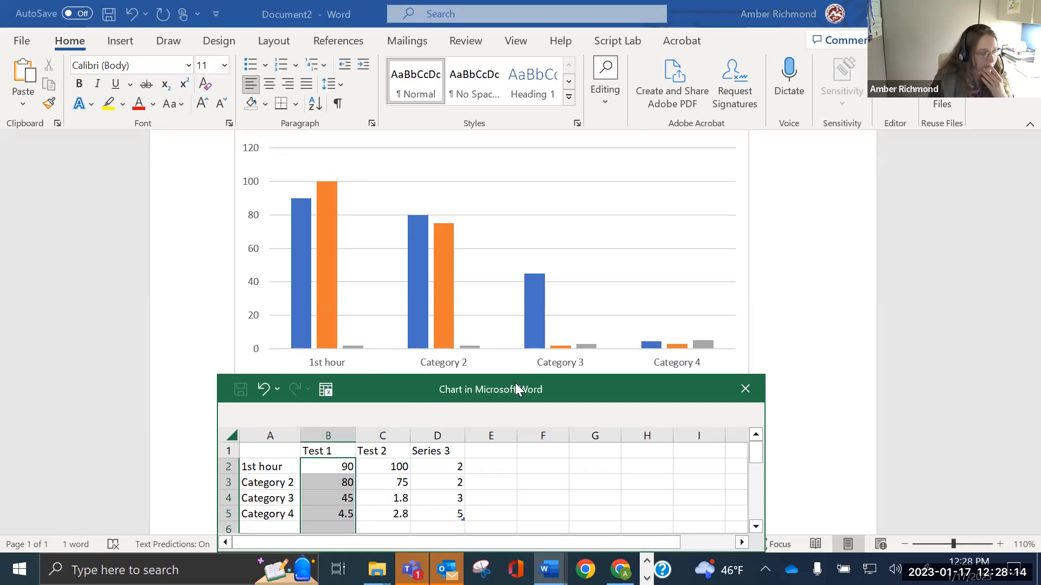
scroll(369, 521, down, 3)
scroll(369, 520, up, 3)
scroll(459, 328, up, 2)
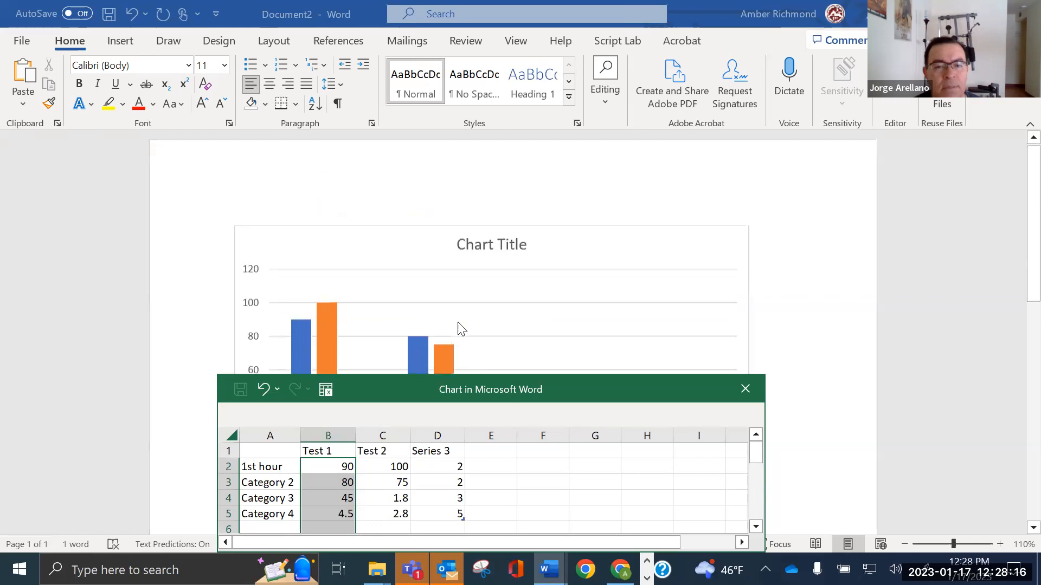
scroll(461, 332, down, 1)
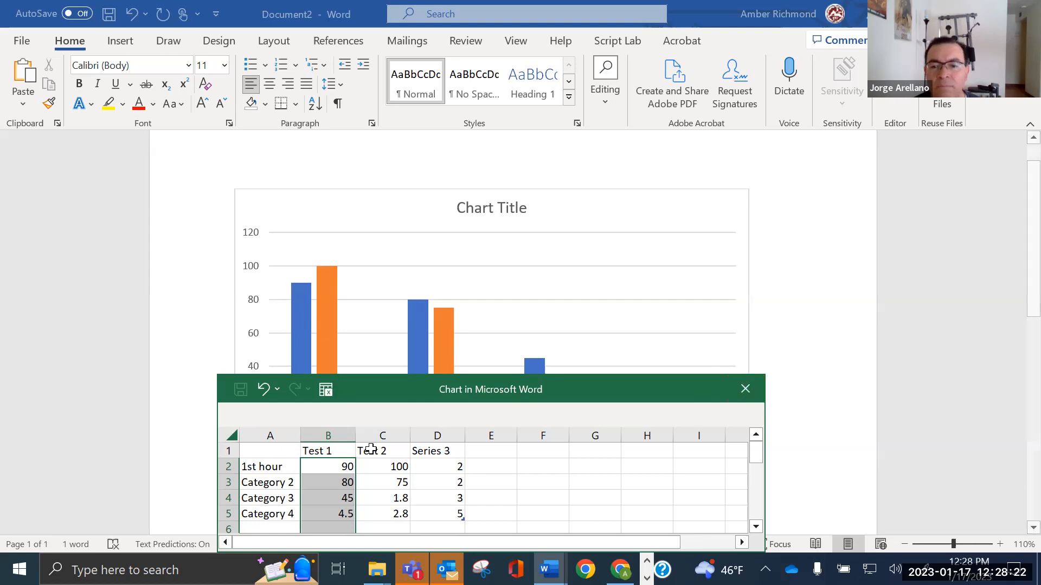
Close the chart's data sheet and apply the chart style with lightly shaded, outlined columns
click(745, 389)
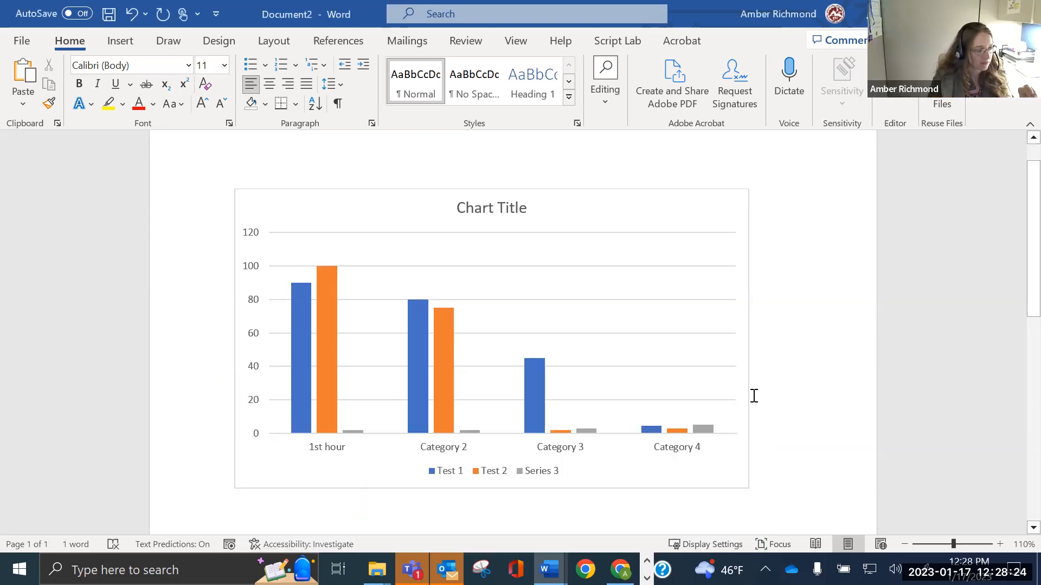
double_click(488, 204)
click(490, 204)
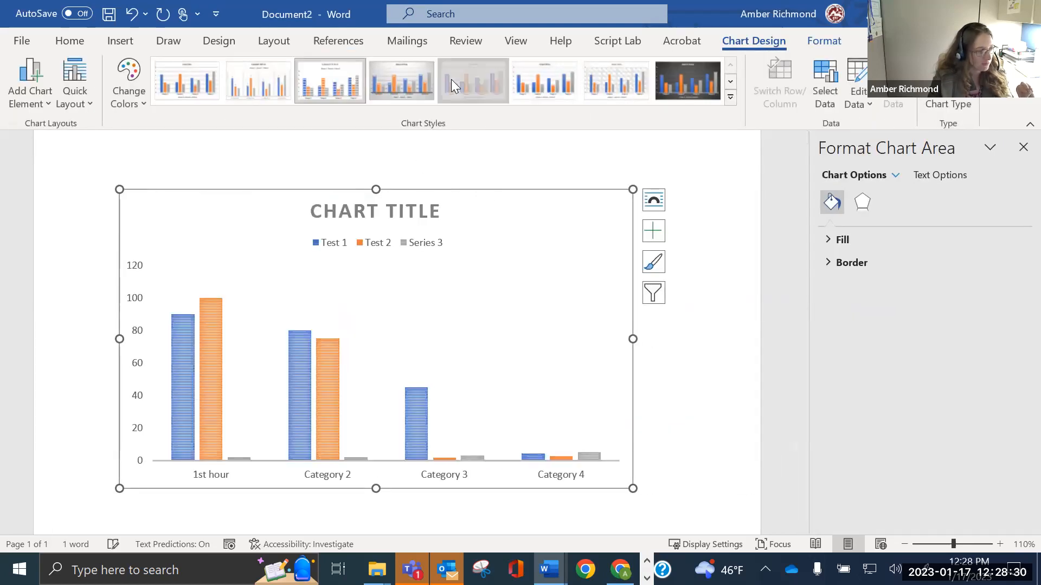
click(473, 82)
click(730, 98)
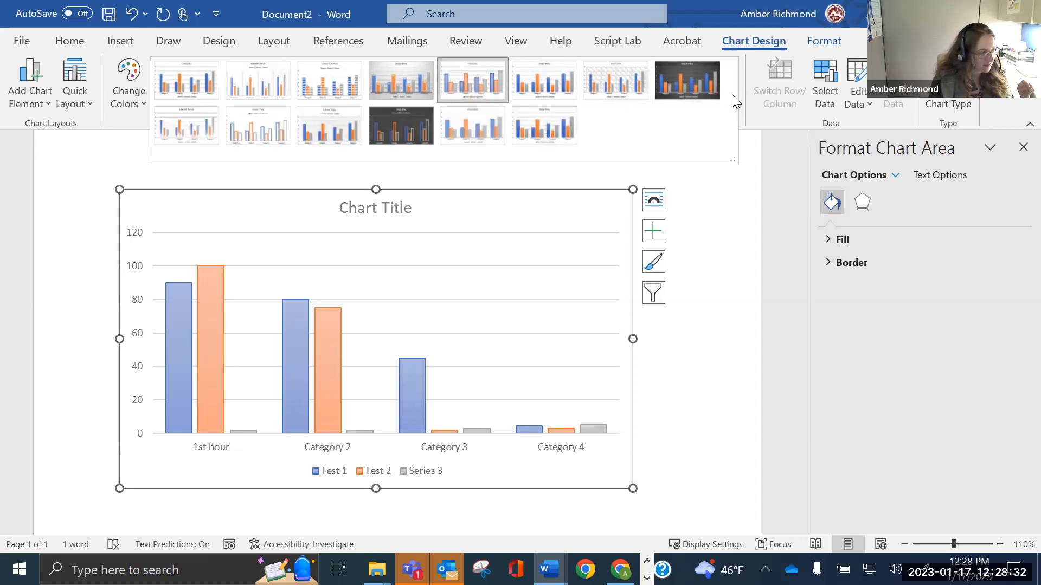
Try the grey monochromatic colour palette on the chart, and undo the recolouring
click(131, 107)
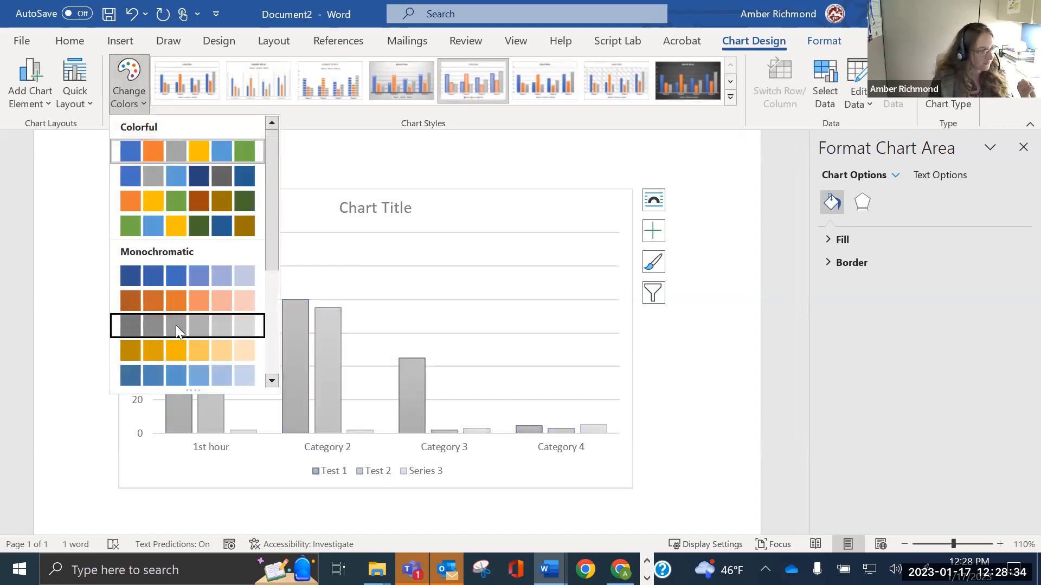
click(179, 325)
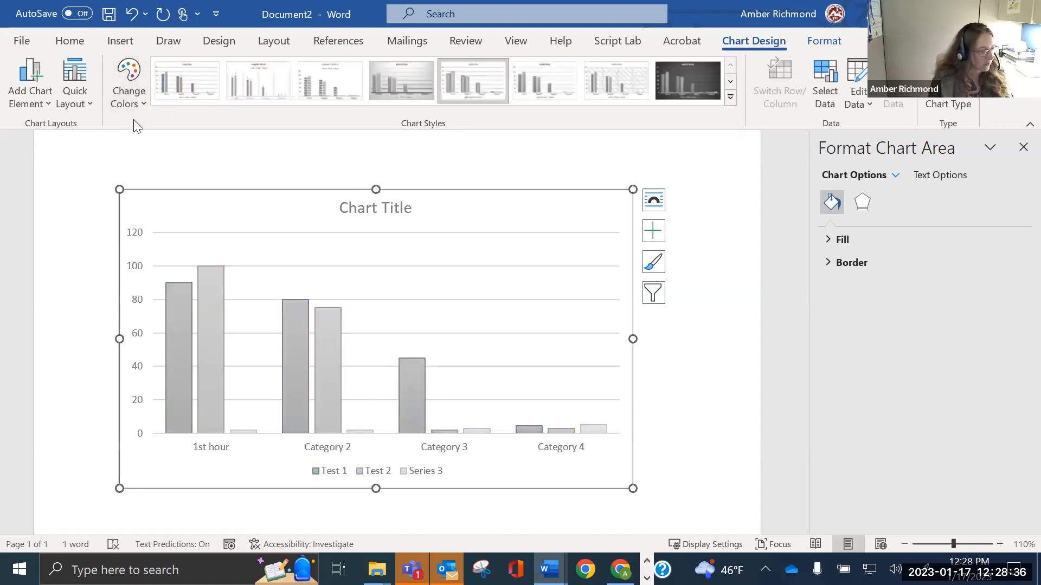
key(ctrl+z)
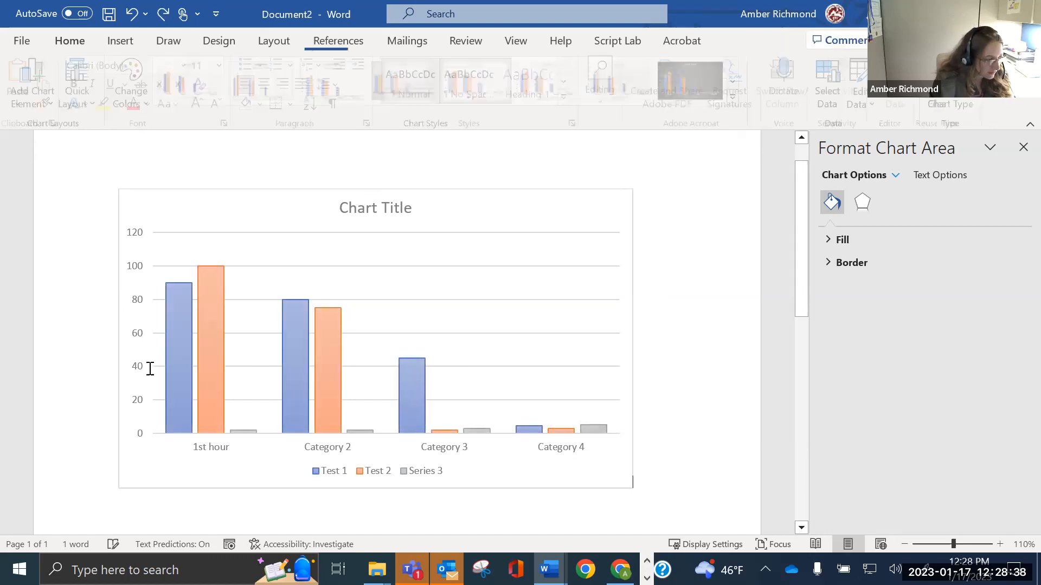
Give only the Test 1 column of 1st hour a solid fill in a medium blue theme colour
click(178, 356)
click(177, 358)
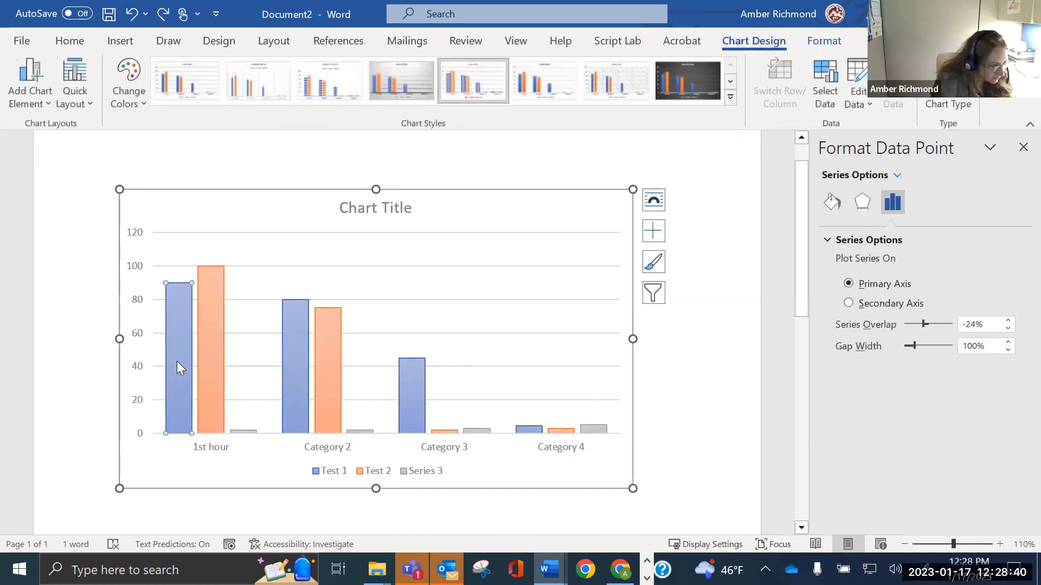
click(869, 201)
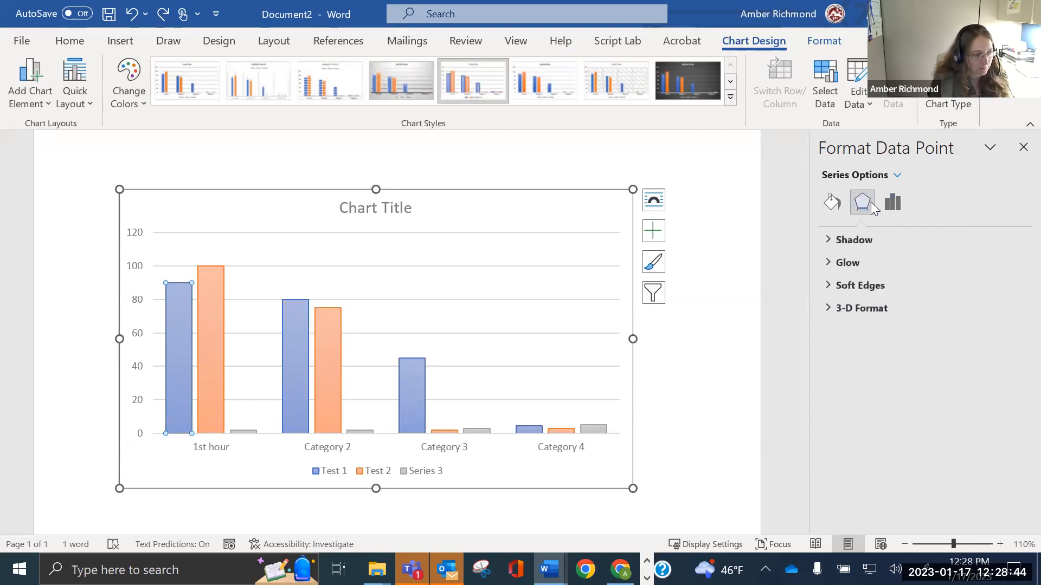
click(832, 202)
click(854, 239)
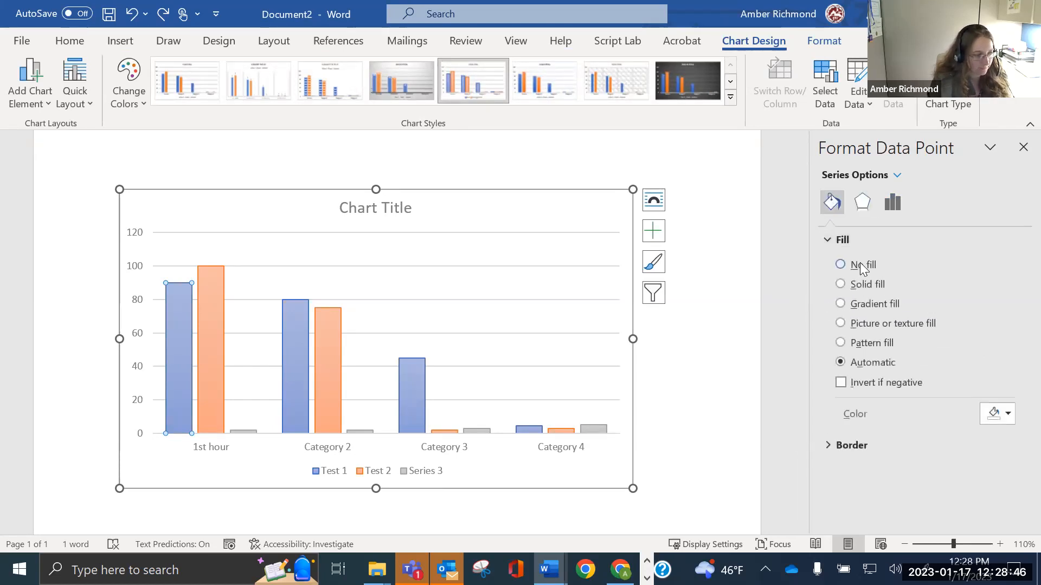
click(1005, 414)
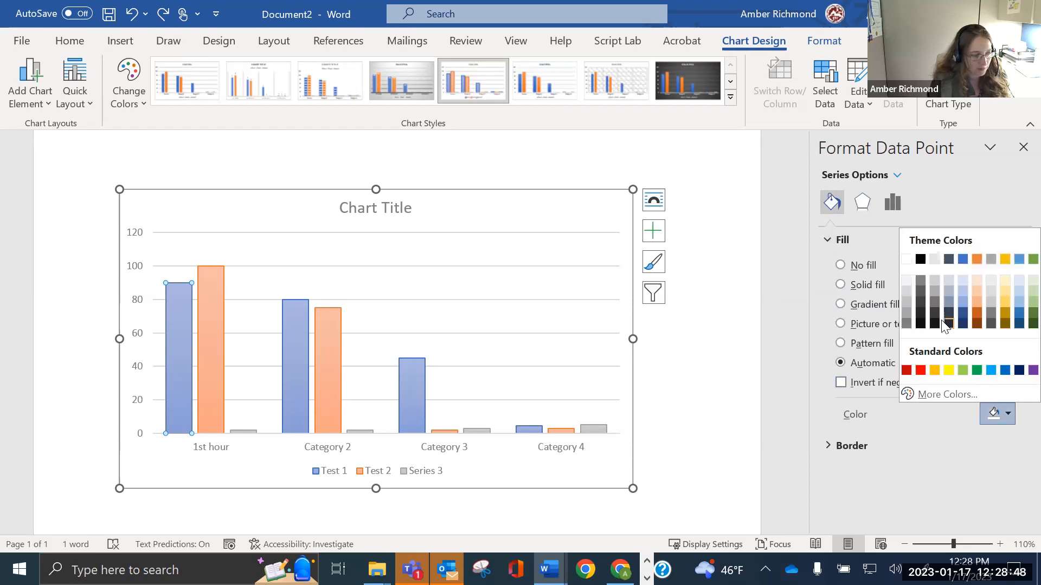
click(963, 303)
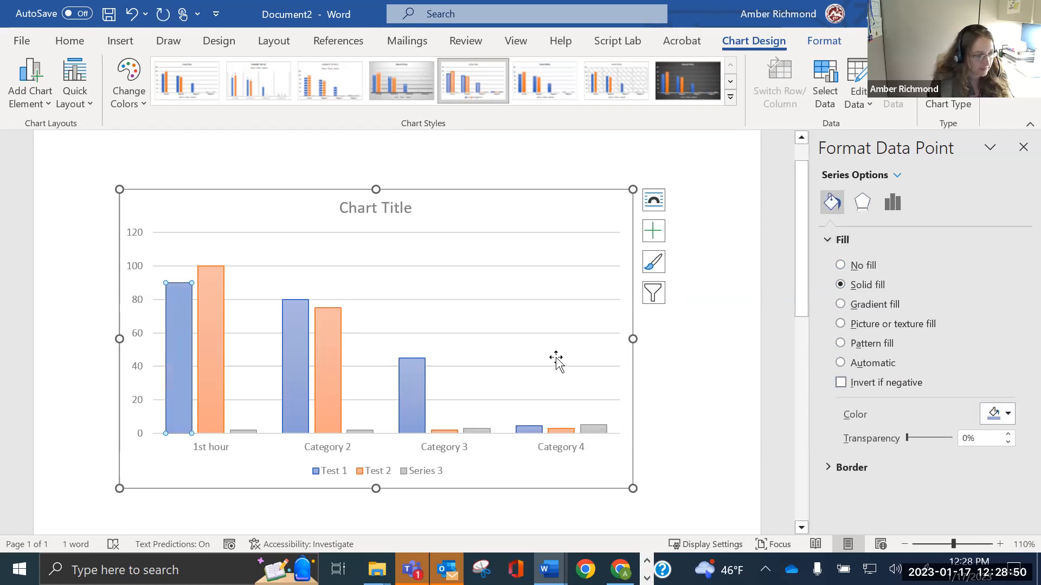
Give the Test 1 column of 1st hour a dark orange outline and a dark green theme-colour fill
right_click(184, 369)
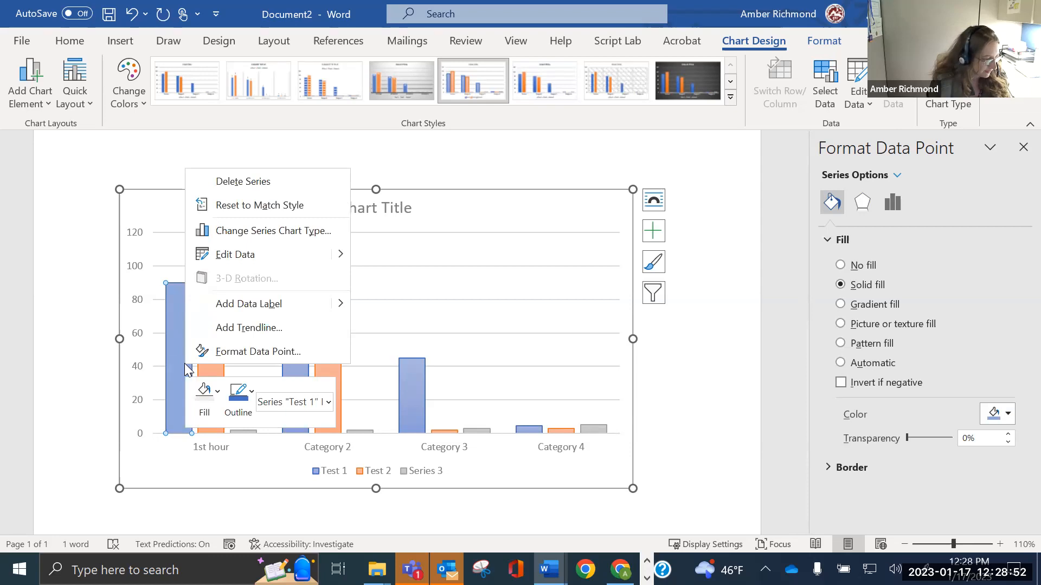
right_click(170, 320)
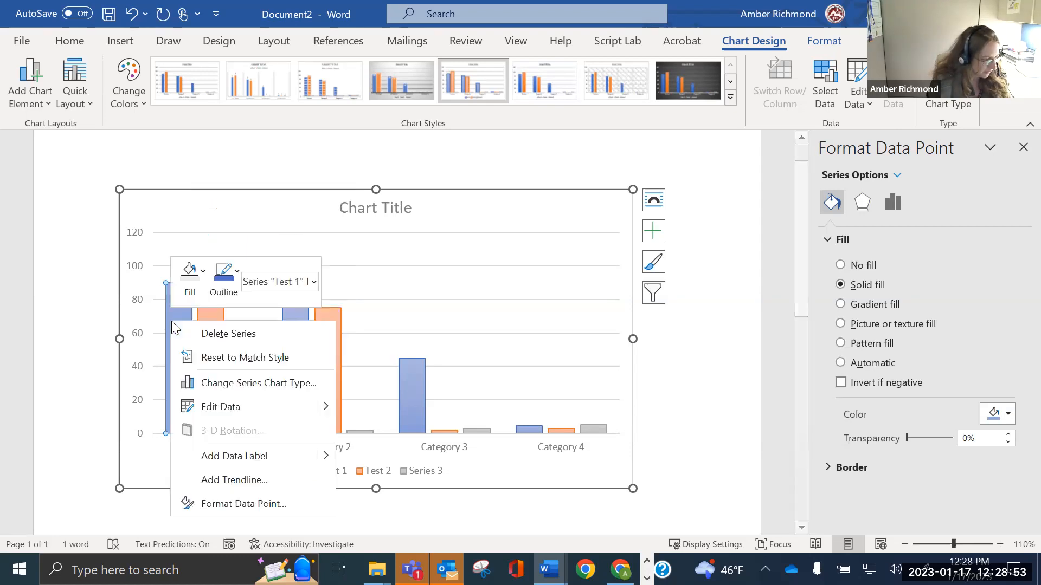
click(223, 277)
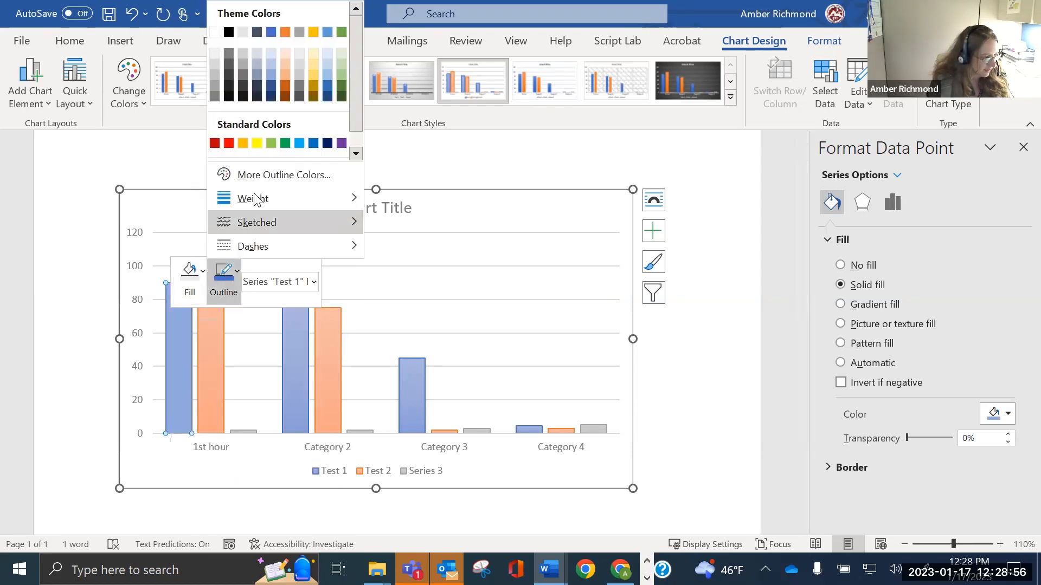
click(282, 87)
right_click(174, 333)
click(193, 283)
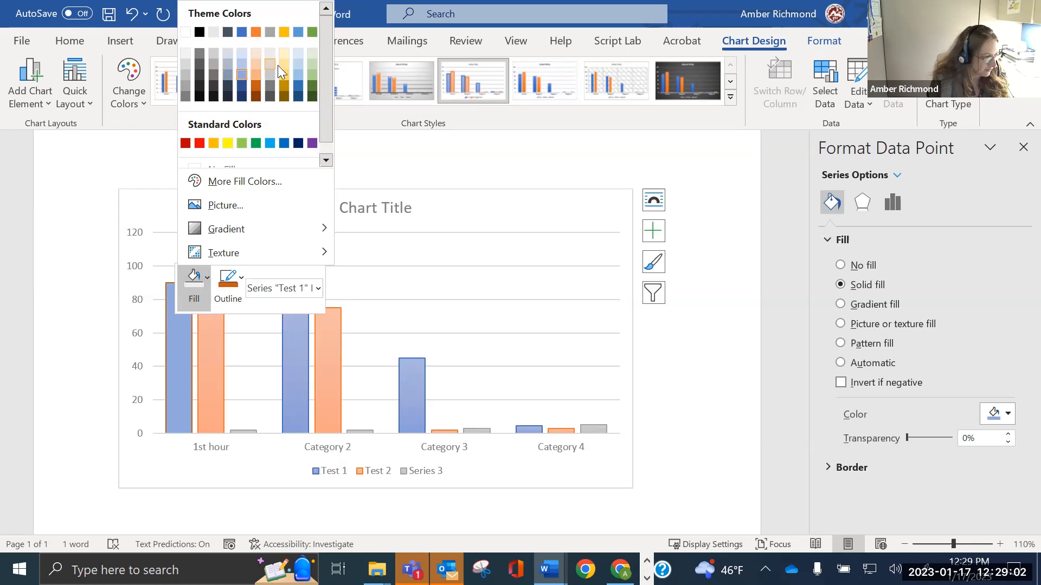
click(311, 80)
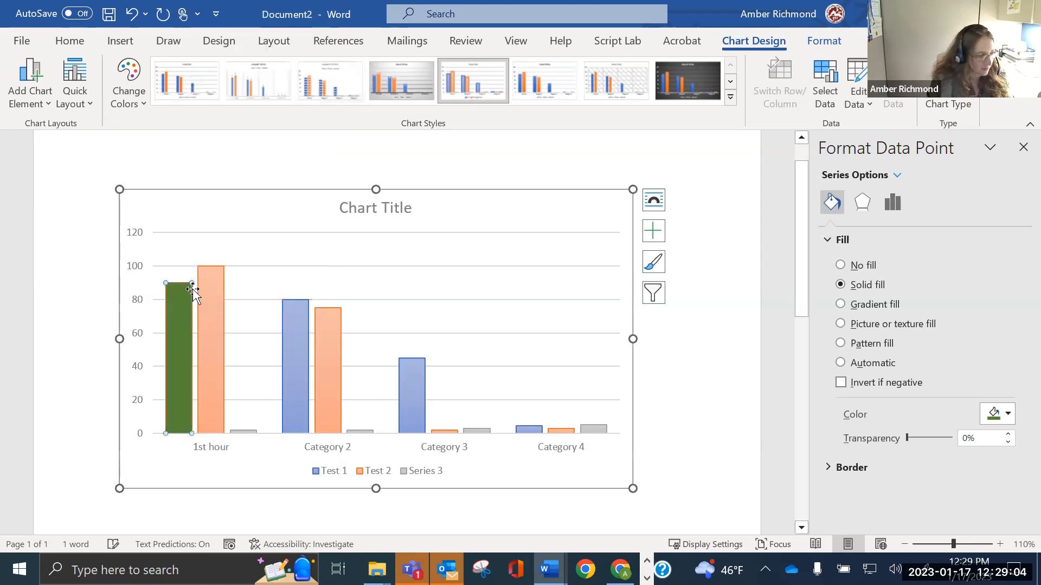
Set both the outline and the fill of the whole Test 2 series to standard yellow
right_click(210, 274)
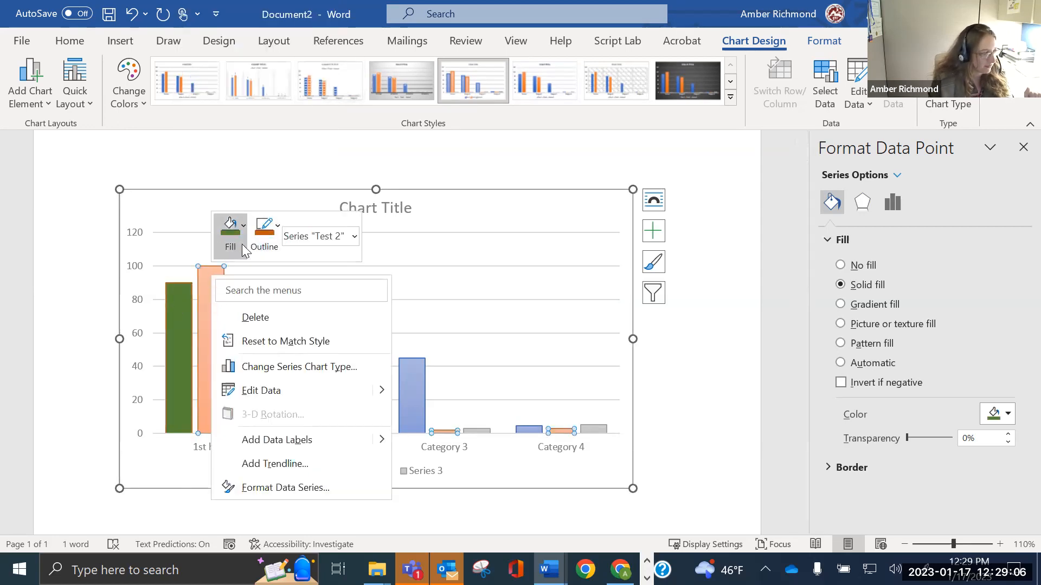
click(264, 238)
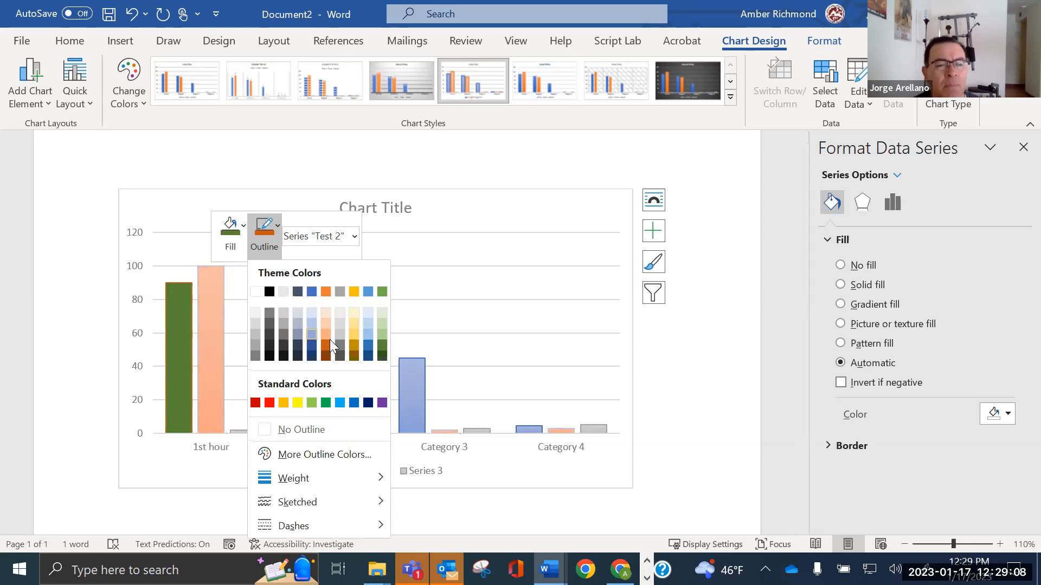
click(298, 402)
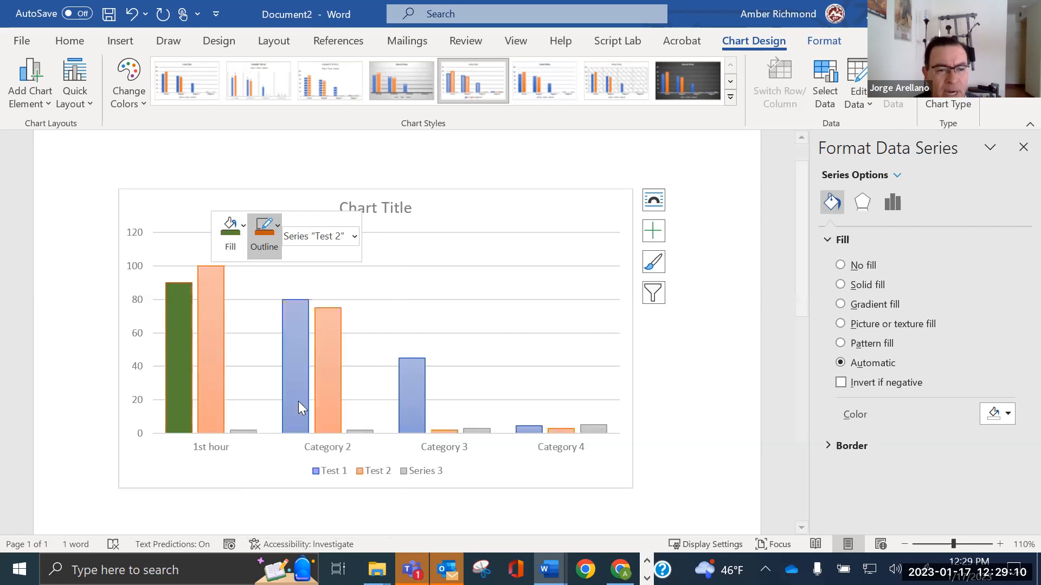
click(229, 232)
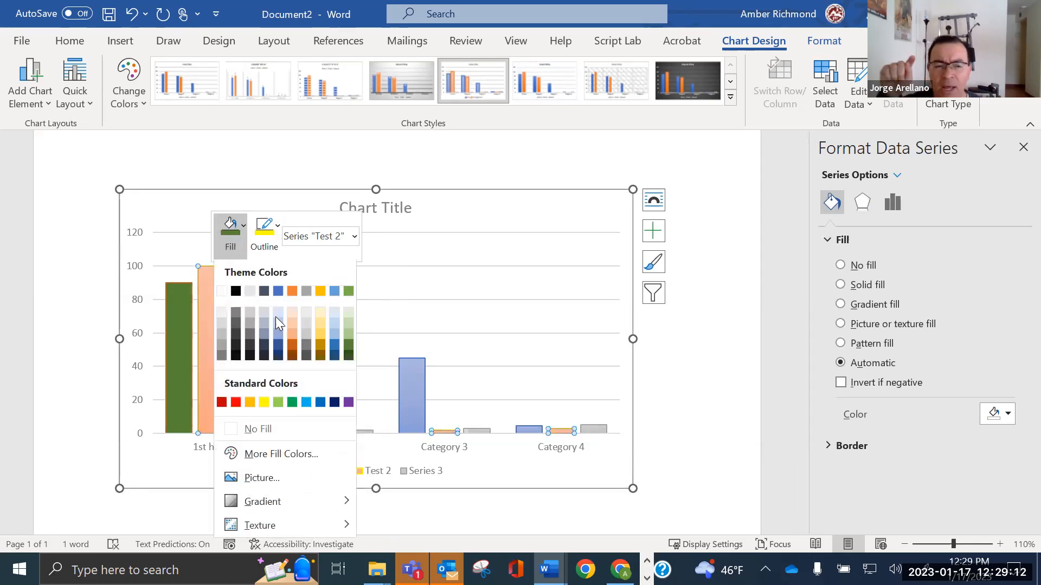
click(264, 402)
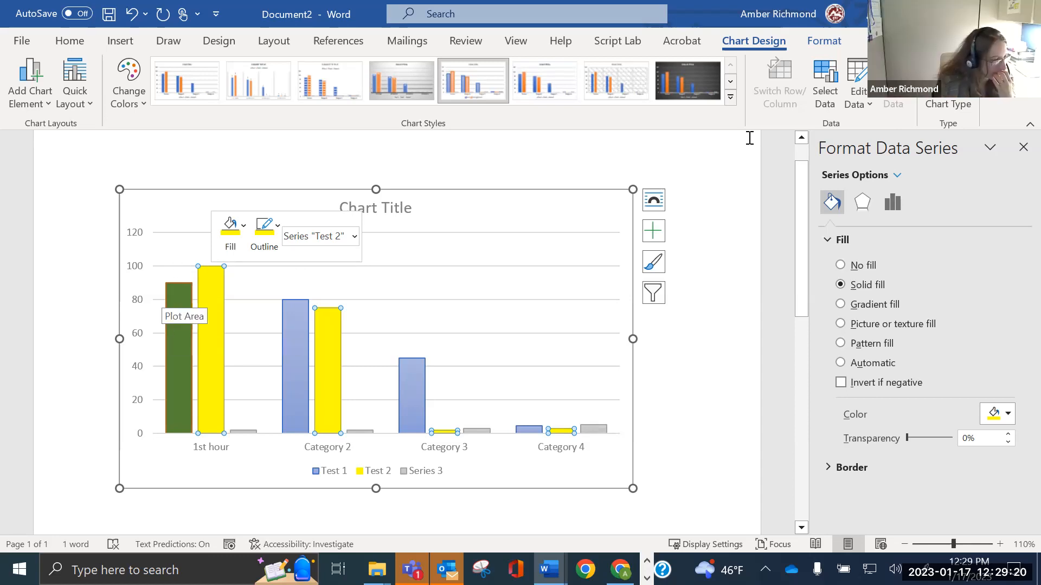
Add data labels to the Test 2 series in the Outside End position
click(729, 98)
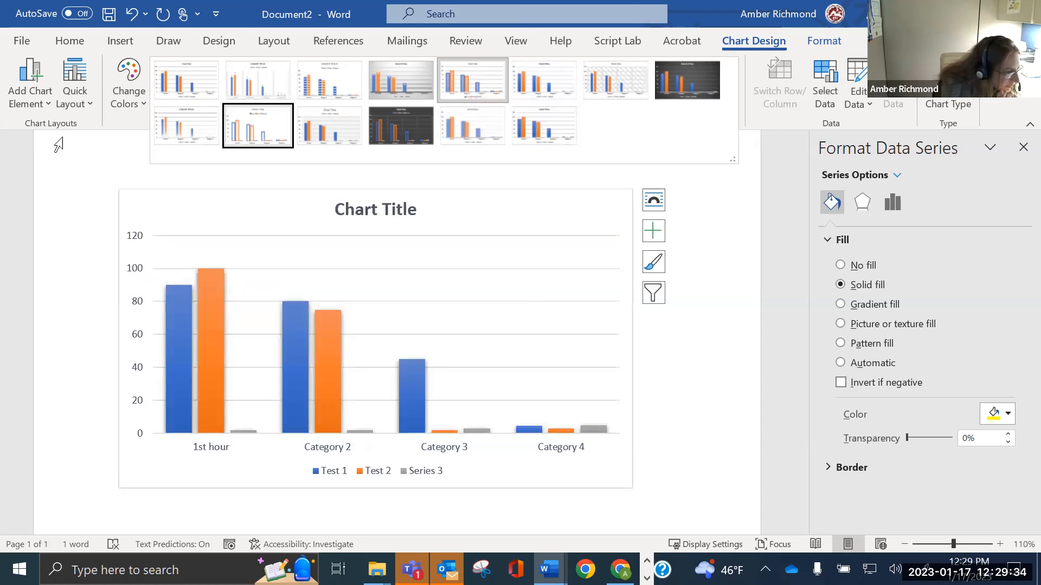
click(30, 97)
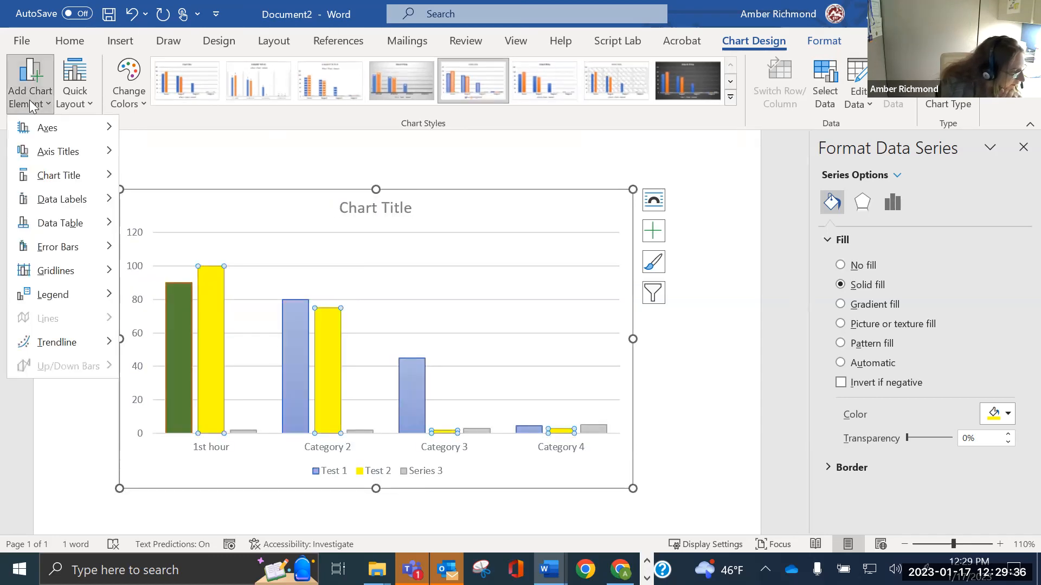
mouse_move(44, 153)
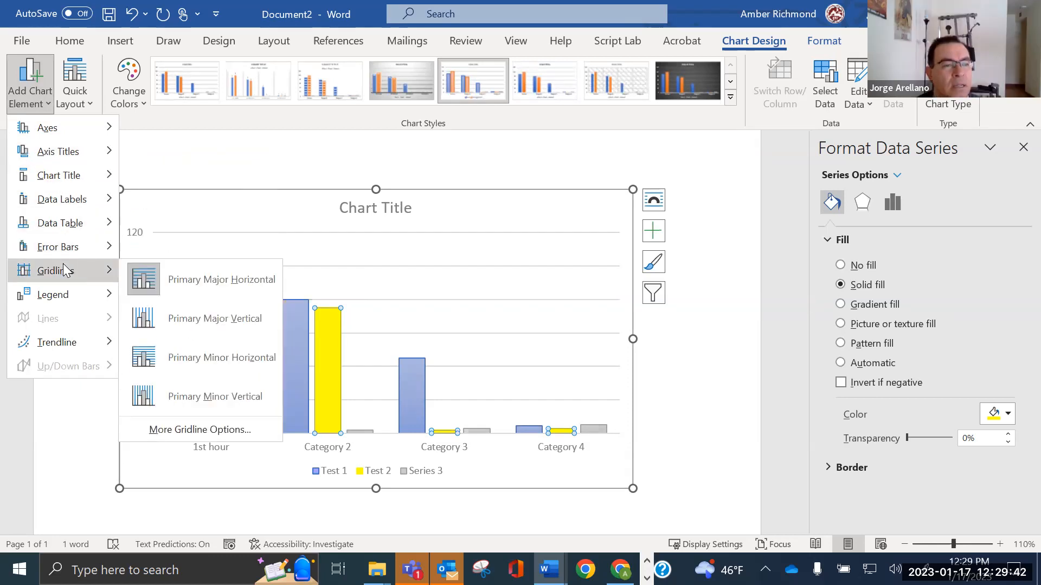
mouse_move(56, 198)
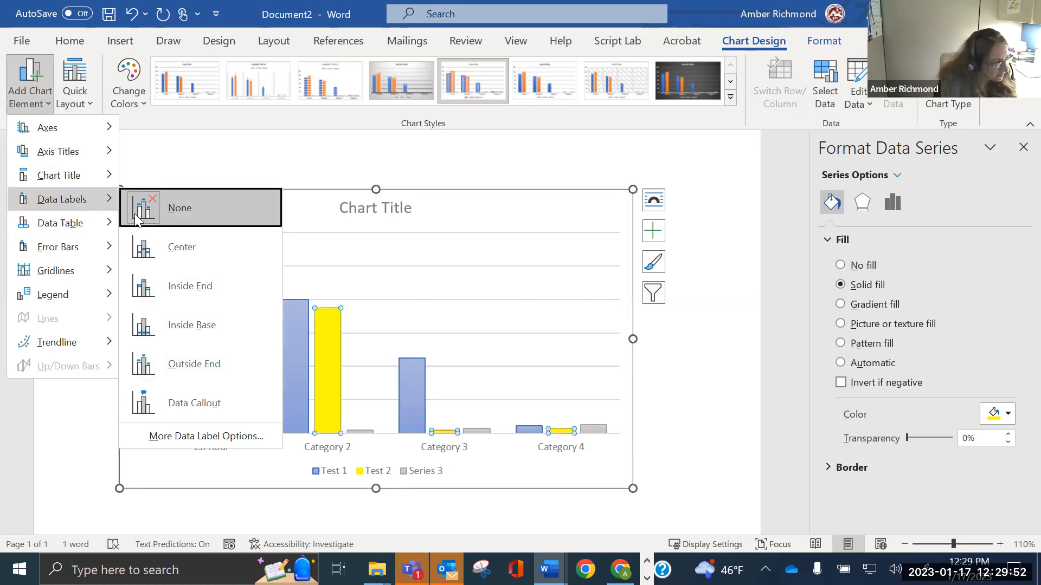
click(197, 359)
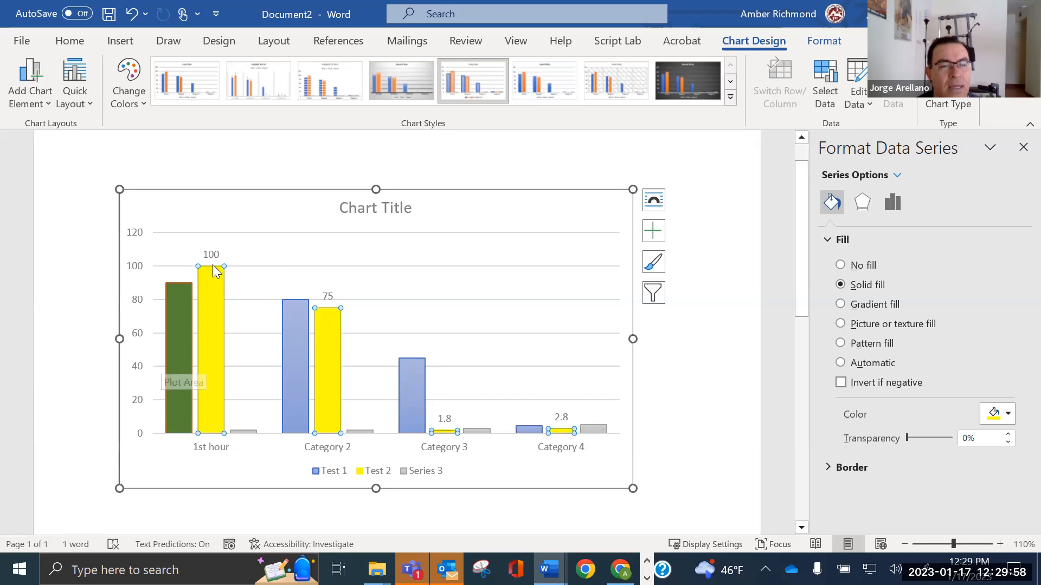
Add Outside End data labels to the Test 1 series as well, and deselect the chart
click(176, 313)
click(29, 86)
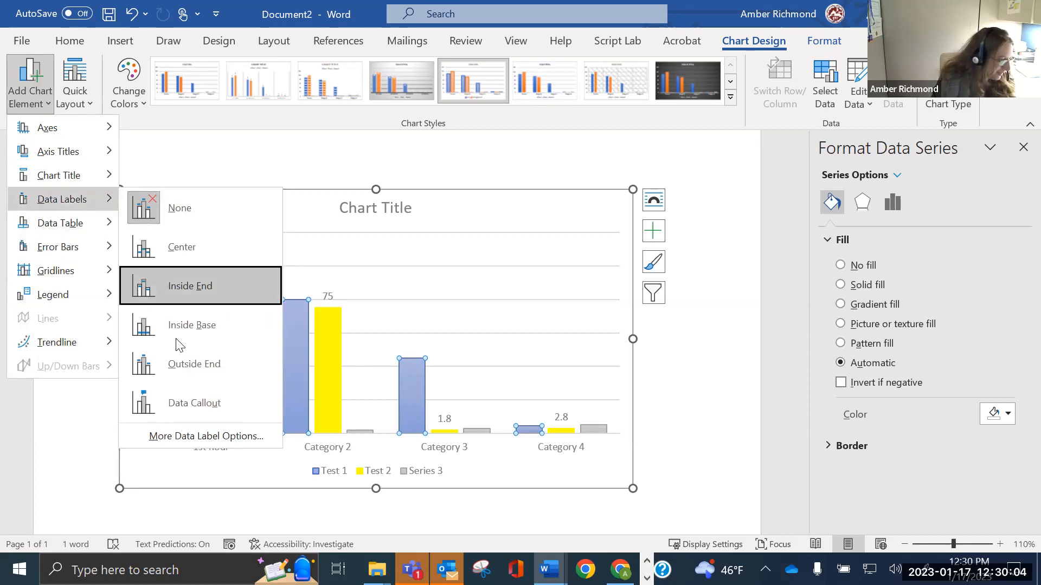
click(173, 360)
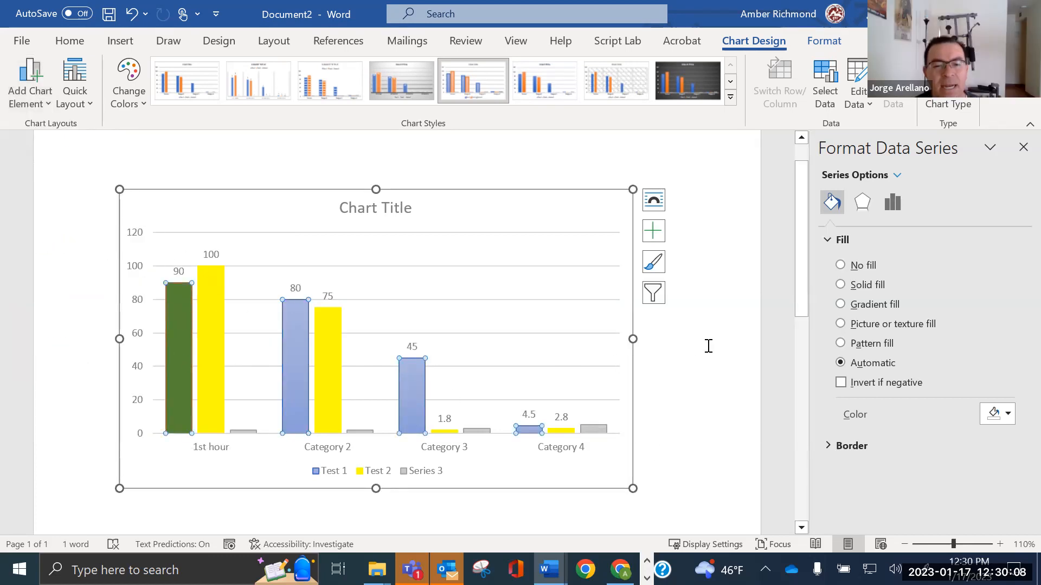
click(678, 420)
Replace the chart's placeholder title with "Scores" and leave the chart
click(365, 209)
right_click(365, 209)
click(365, 210)
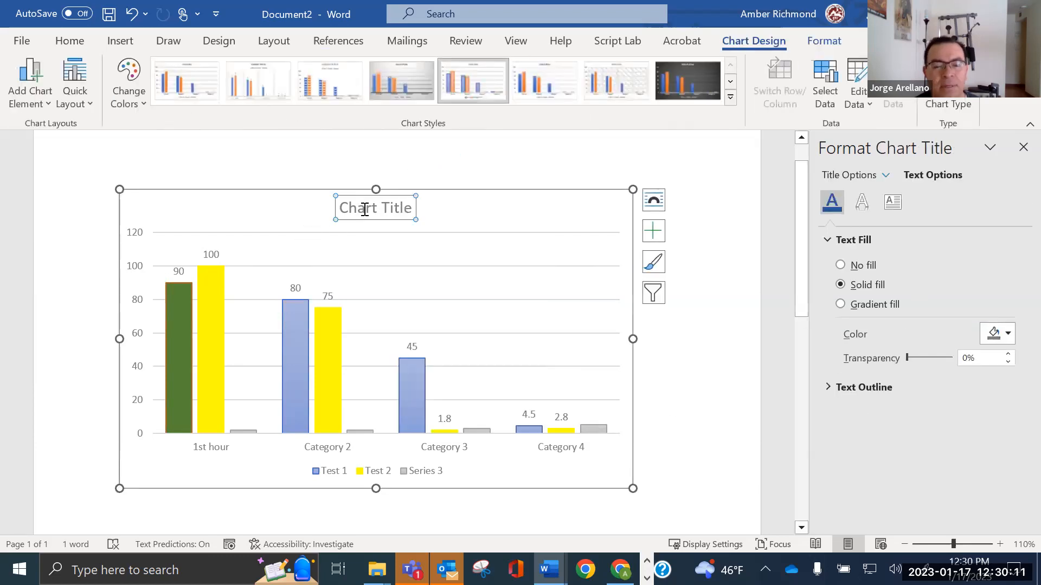
click(353, 449)
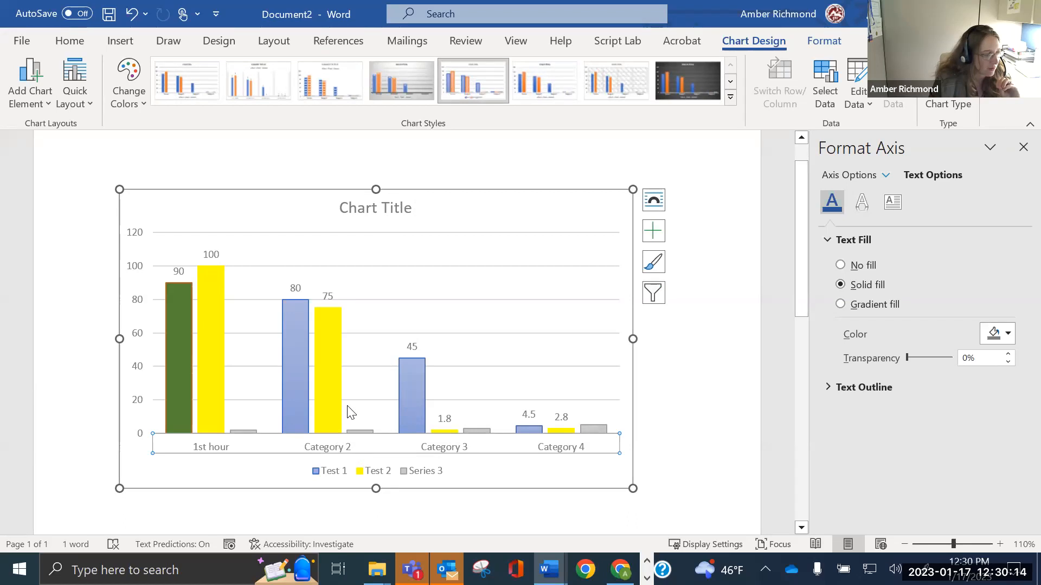
click(386, 209)
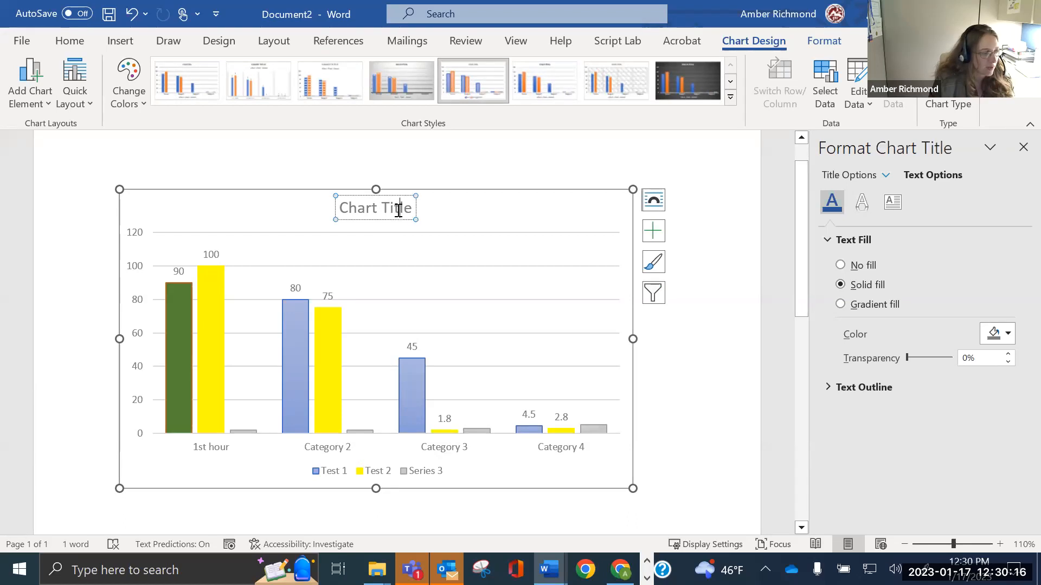
click(398, 210)
key(BackSpace)
key(BackSpace)
key(BackSpace)
key(BackSpace)
key(BackSpace)
key(BackSpace)
key(BackSpace)
key(BackSpace)
key(BackSpace)
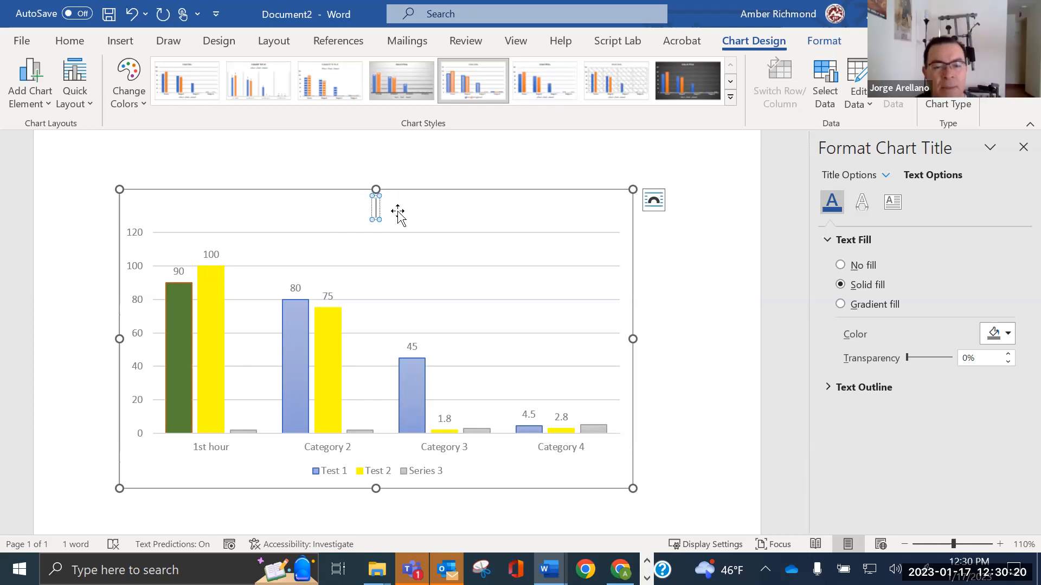
text(Scorews)
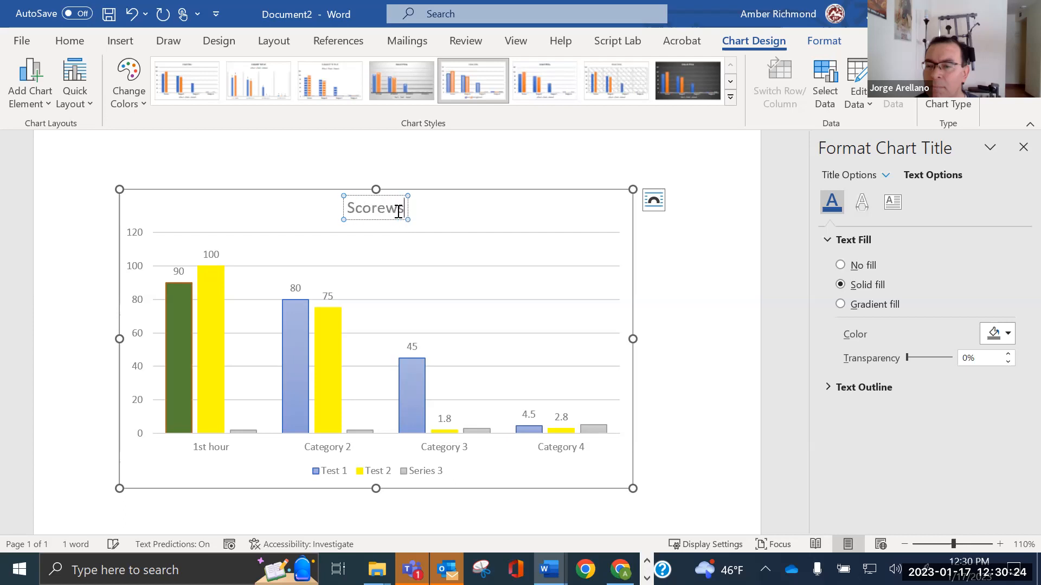
key(BackSpace)
key(BackSpace)
text(s)
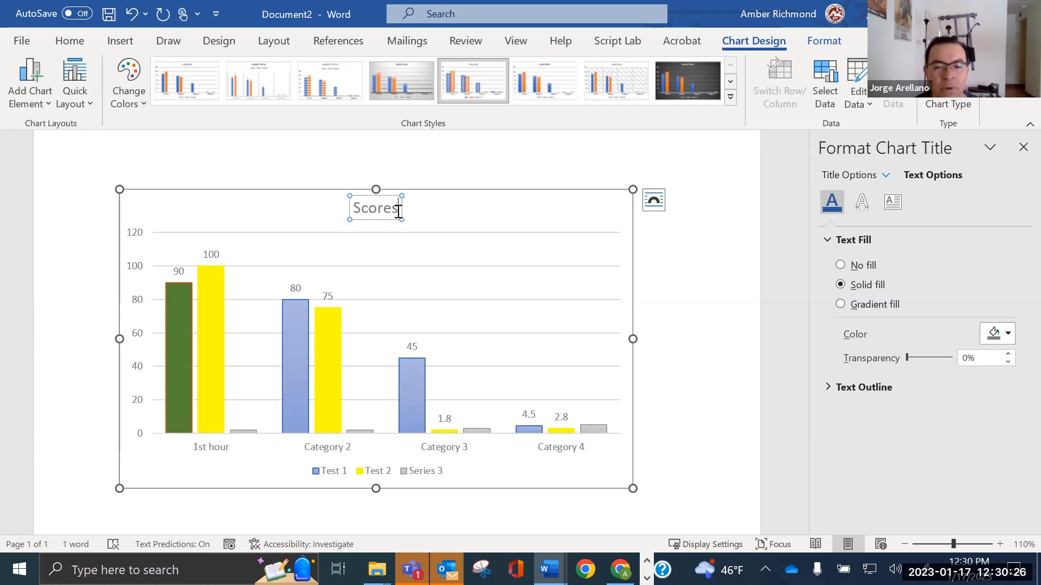
click(694, 329)
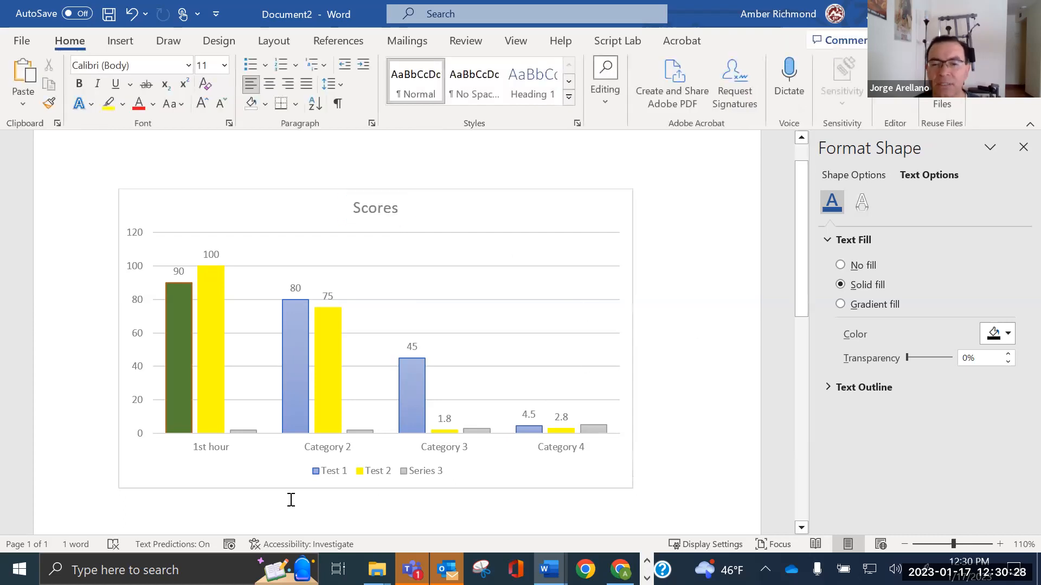
Select the Scores chart in the document and bring up its chart design options
scroll(347, 491, down, 3)
scroll(353, 480, up, 3)
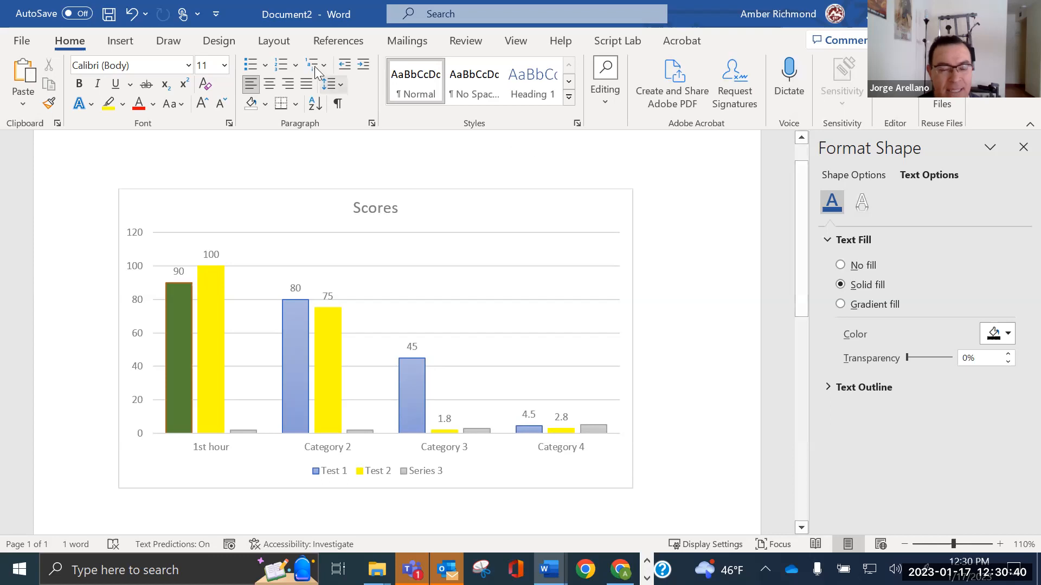
click(119, 41)
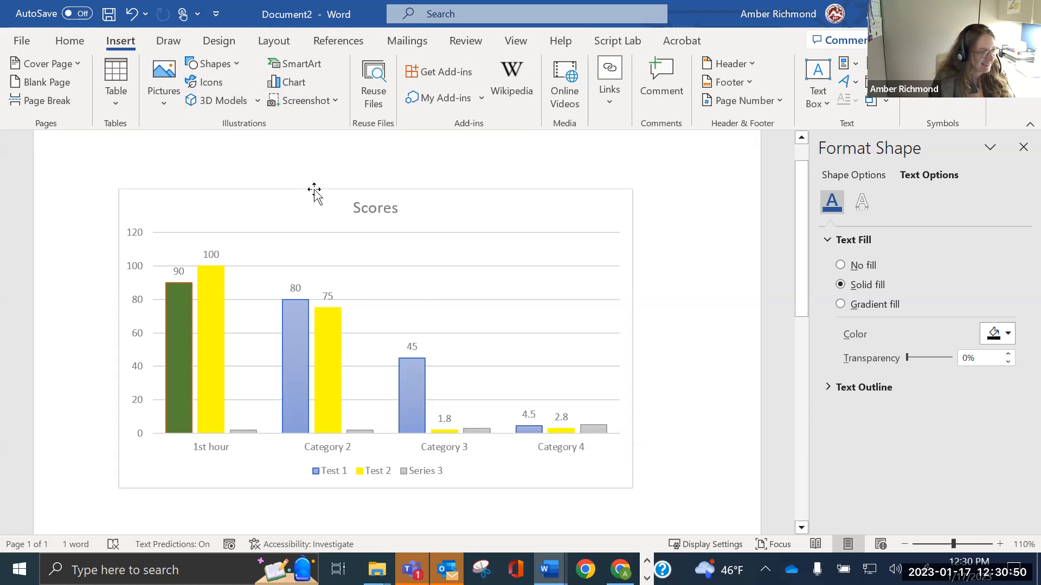
click(351, 190)
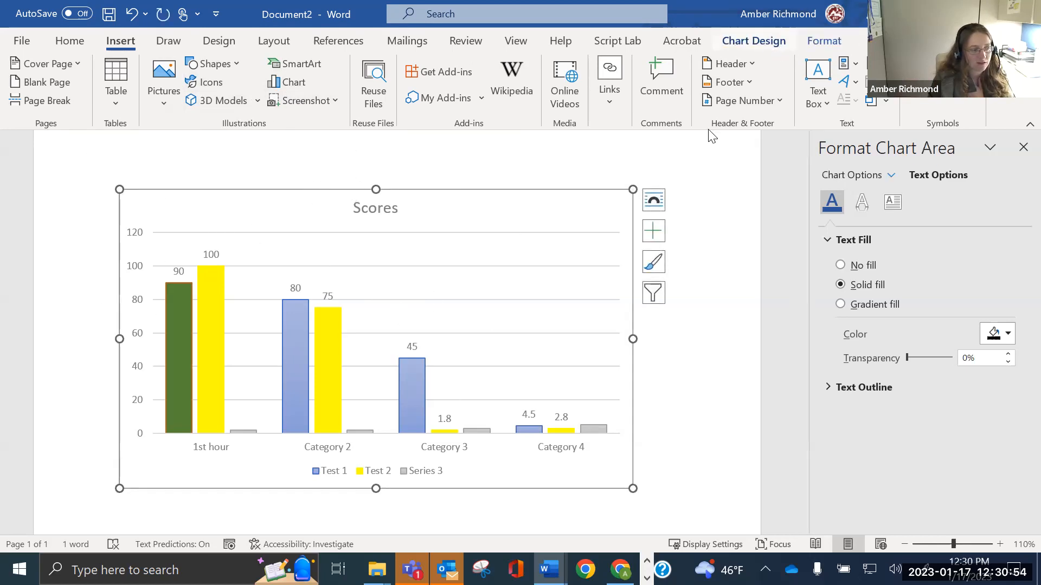
click(718, 242)
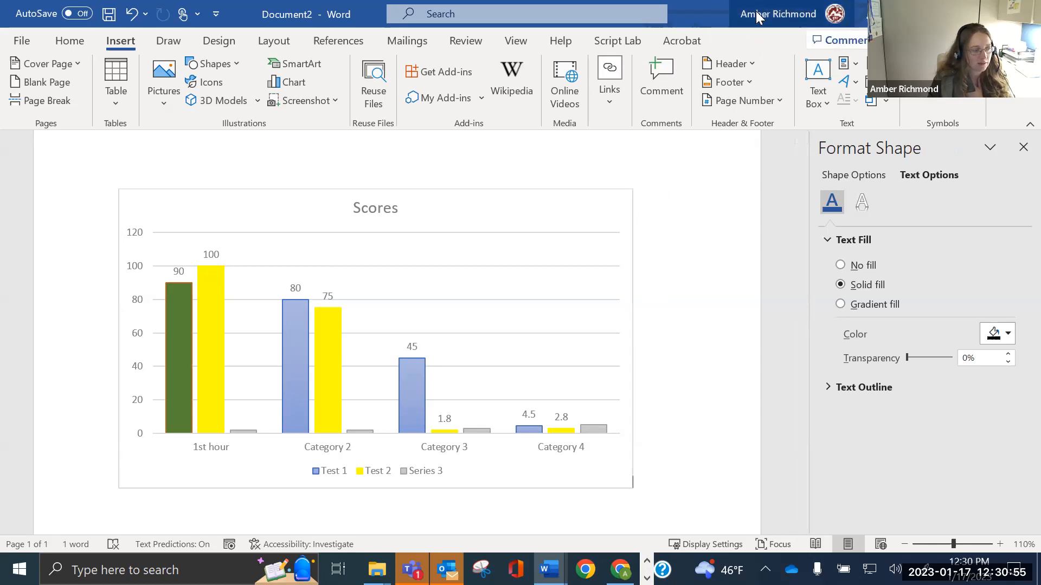
click(590, 199)
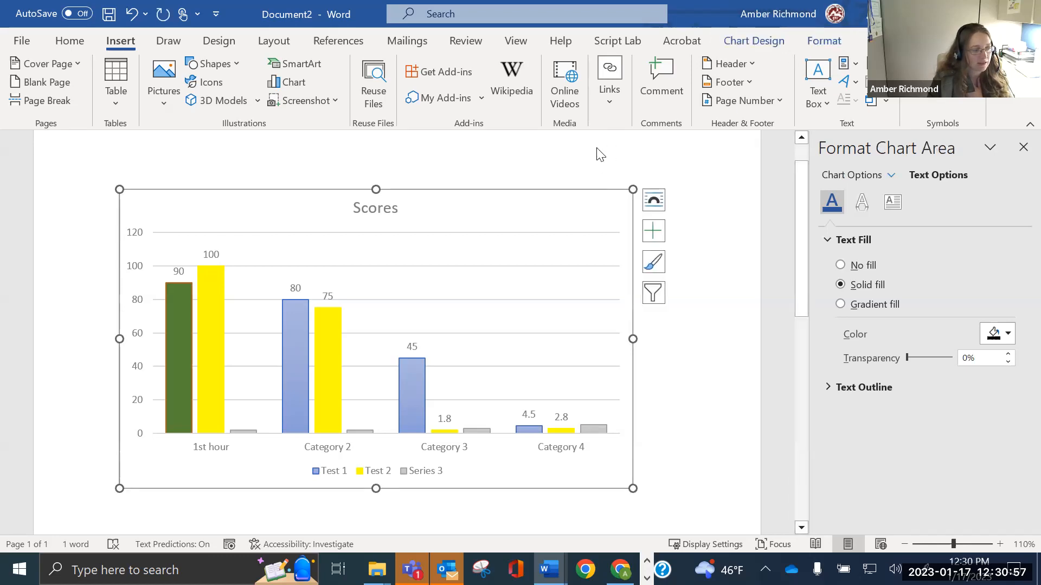
click(729, 42)
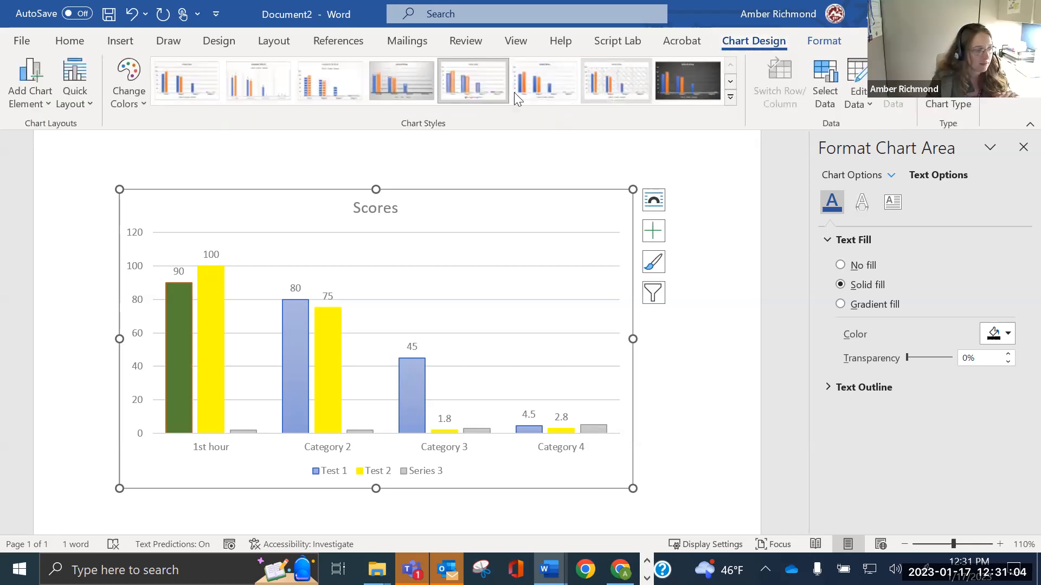
Examine the chart's data sheet, the list of addable chart elements and the quick layouts, changing nothing
click(859, 105)
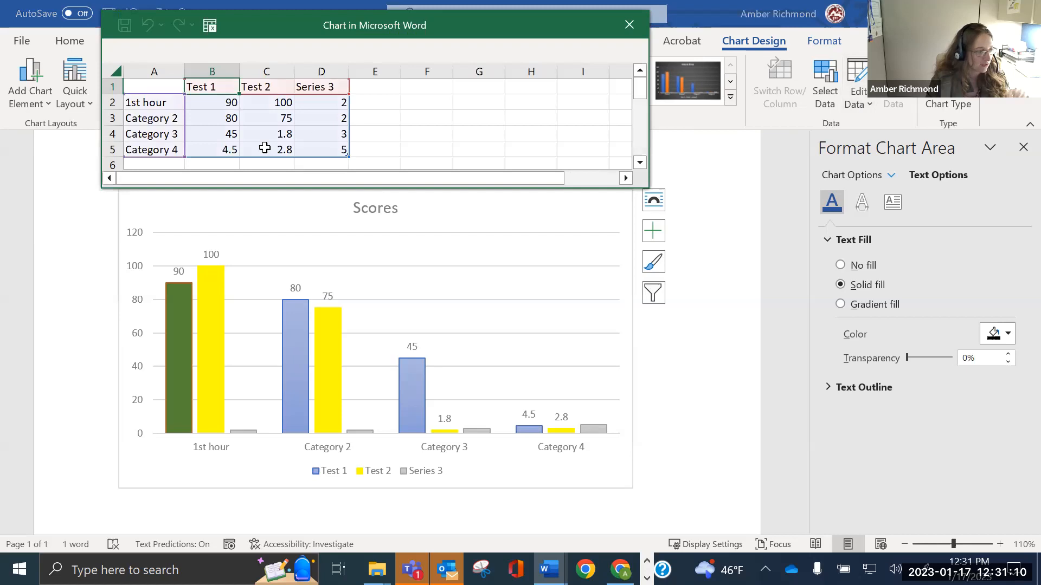
click(629, 25)
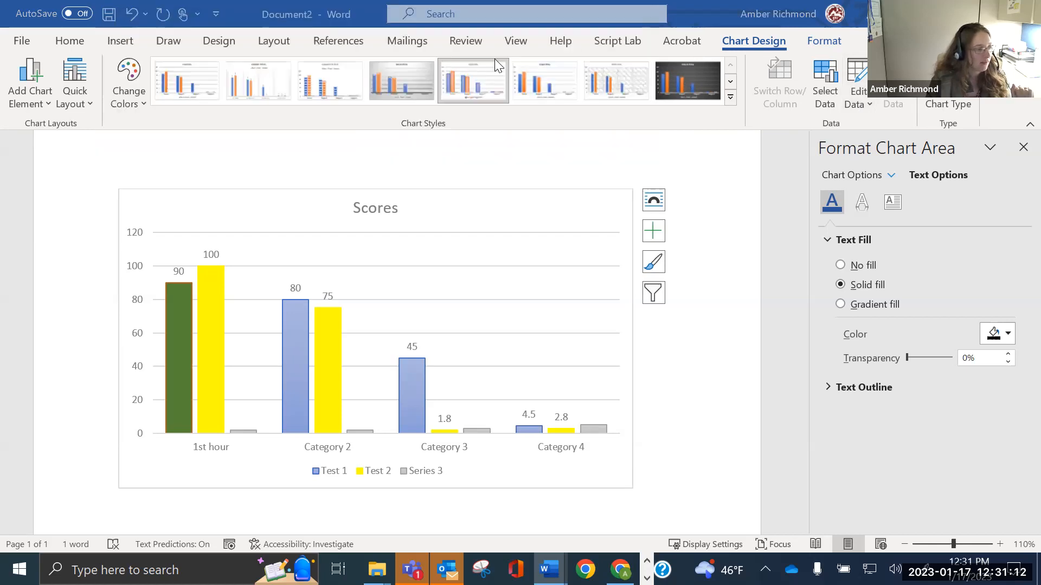
click(46, 104)
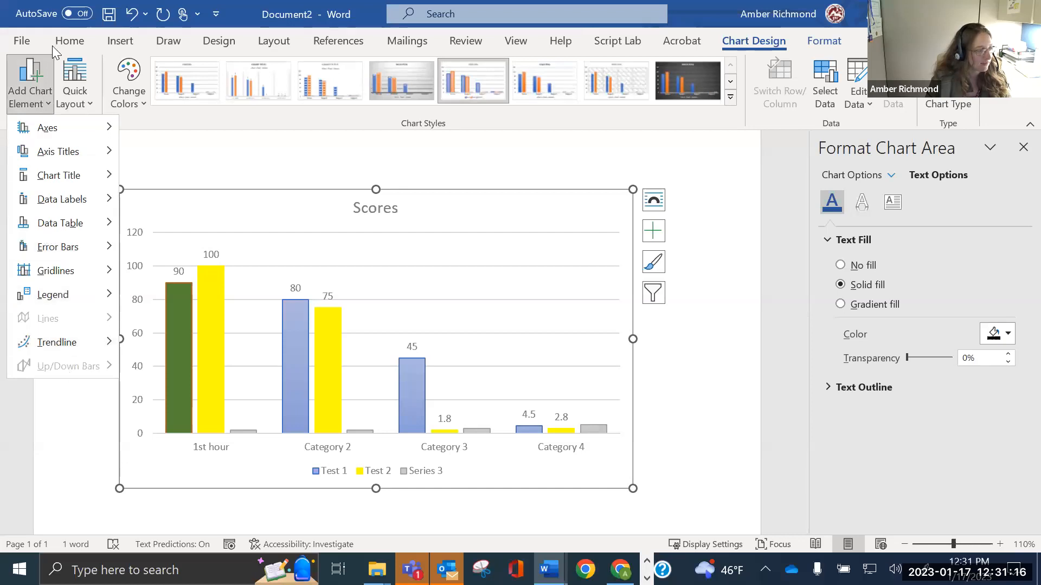
click(88, 96)
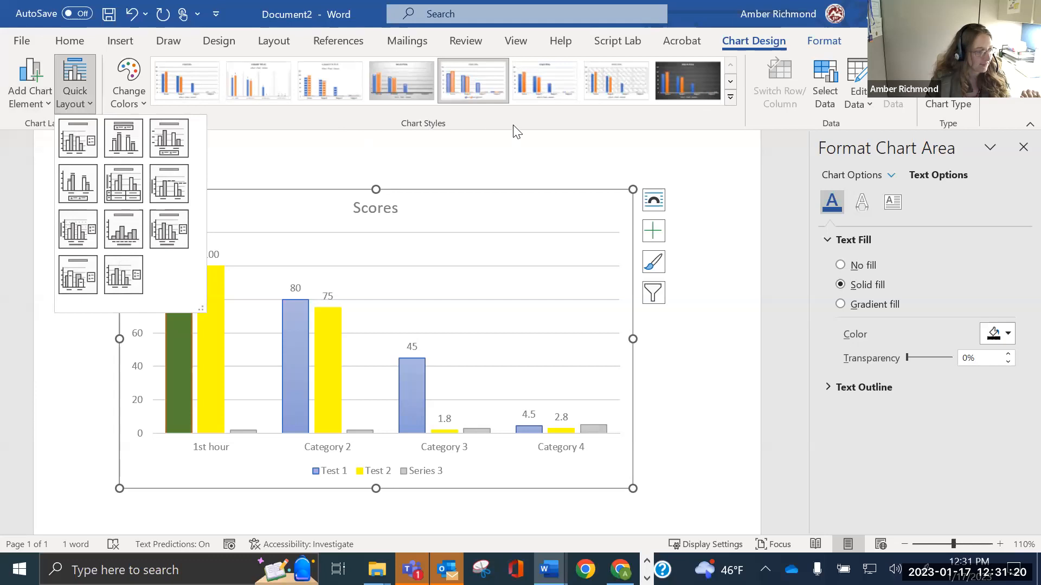
click(639, 106)
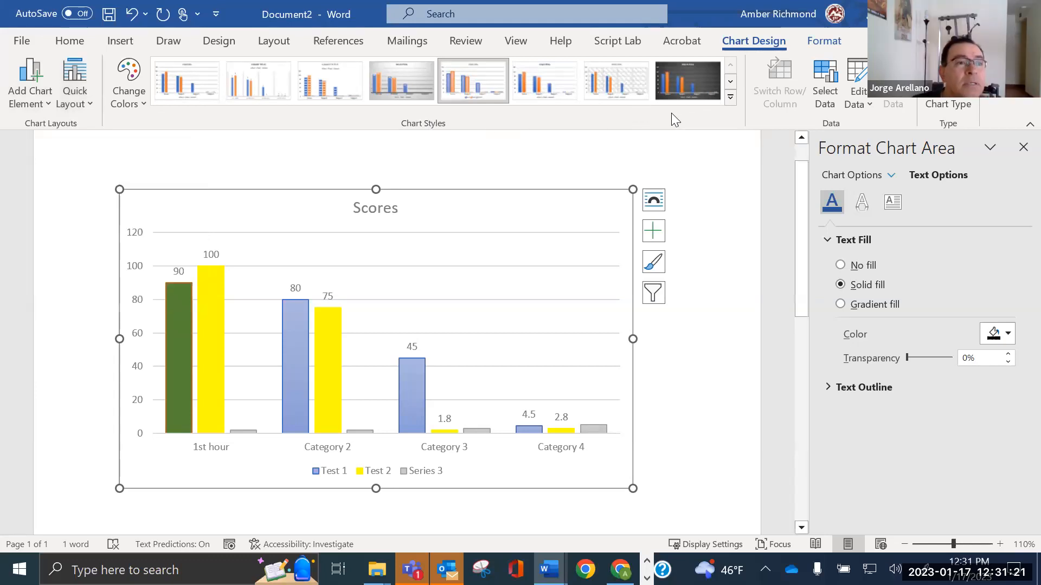
Preview the Scores chart as a pie chart among the available chart types, without applying the change
click(958, 102)
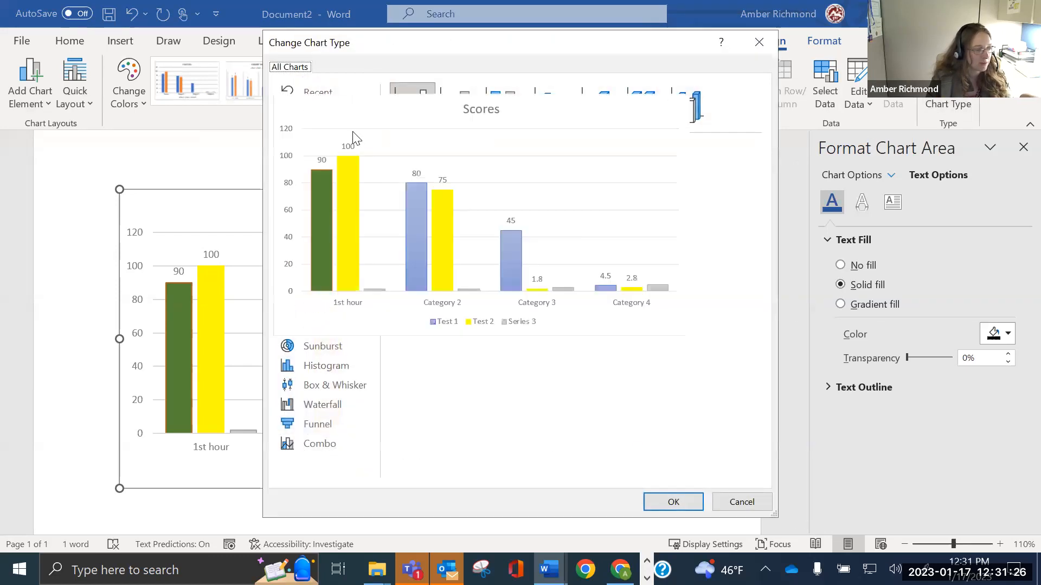
click(326, 172)
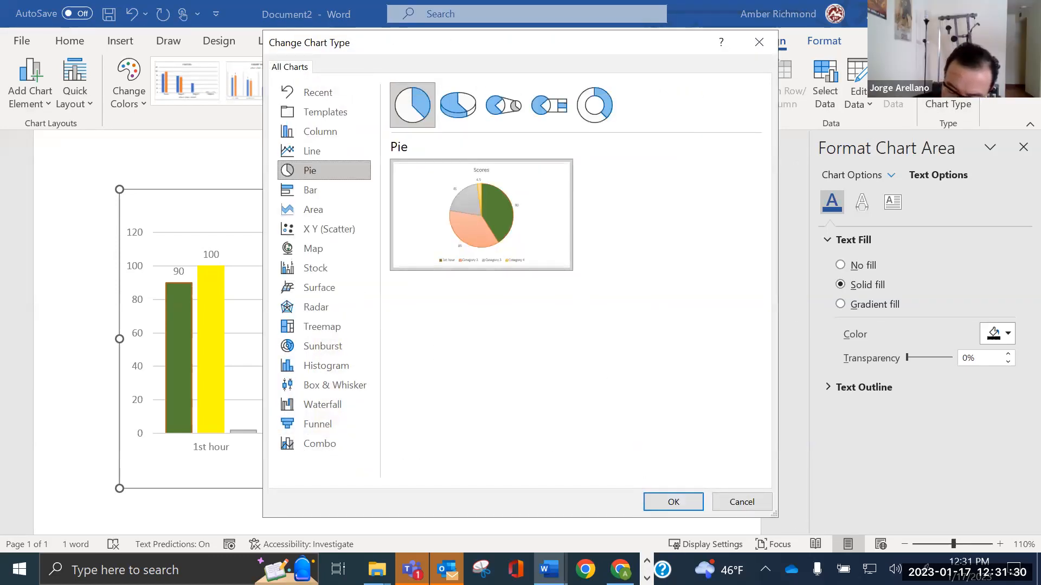
click(758, 37)
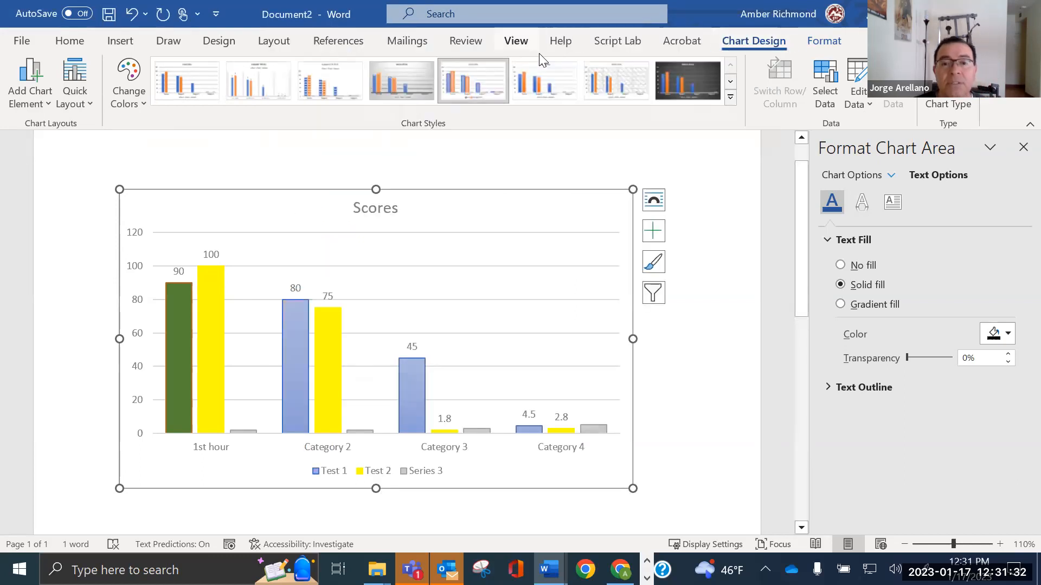
Examine the chart's text effects, including the glow variations, without applying any, and return to the chart design options
click(811, 42)
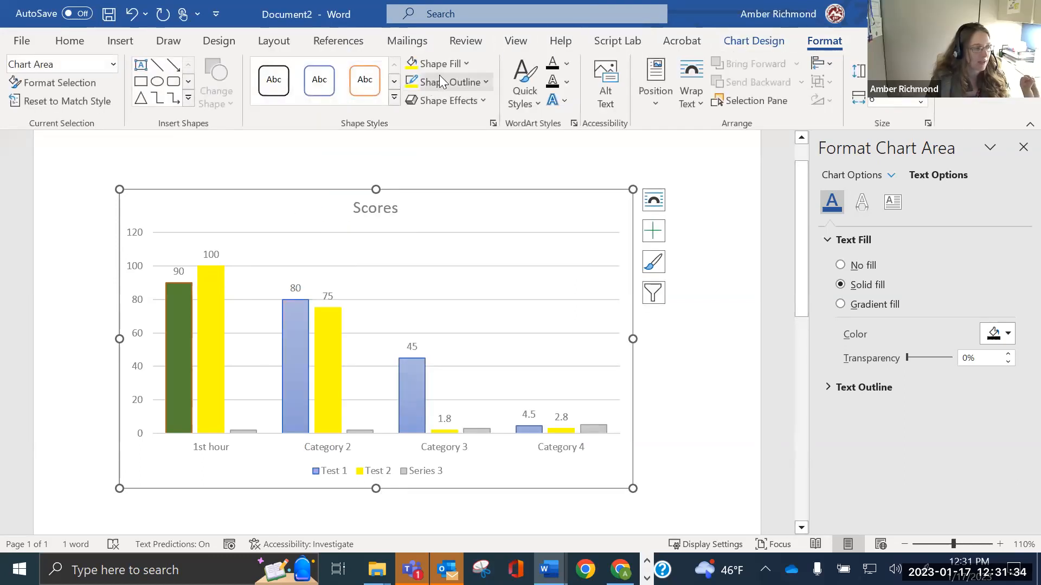
click(557, 100)
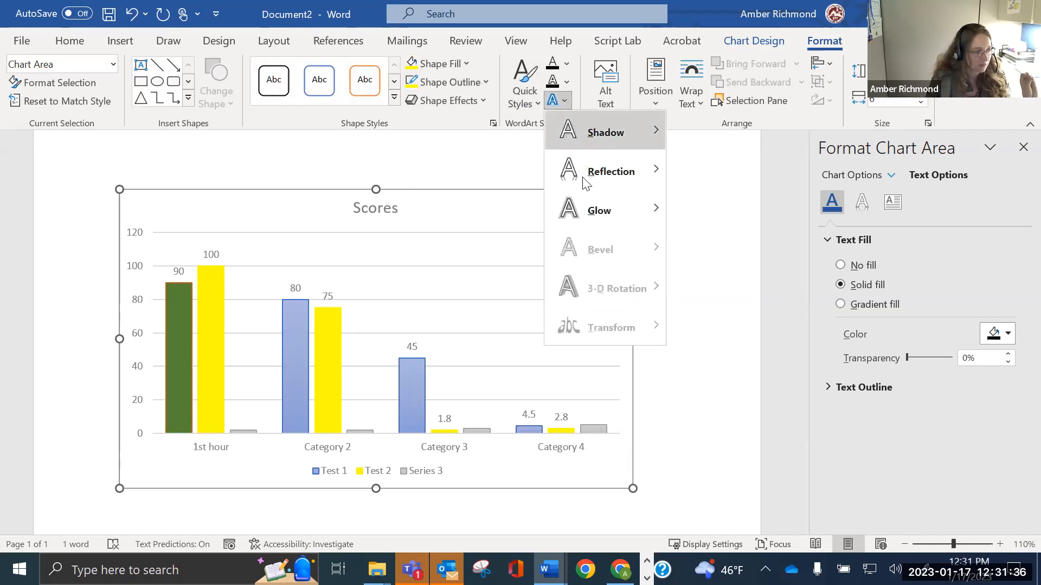
mouse_move(606, 212)
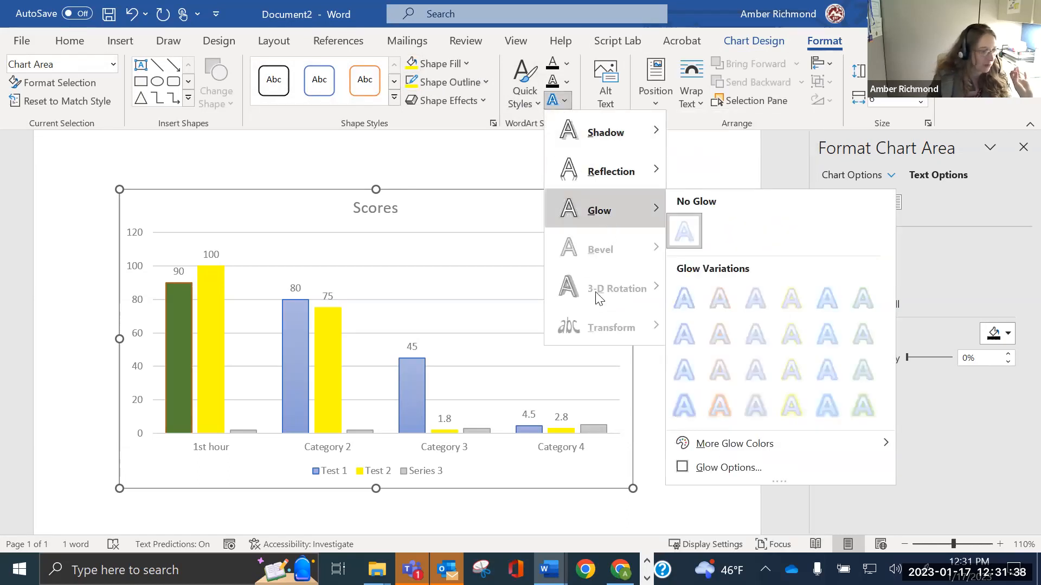
click(425, 117)
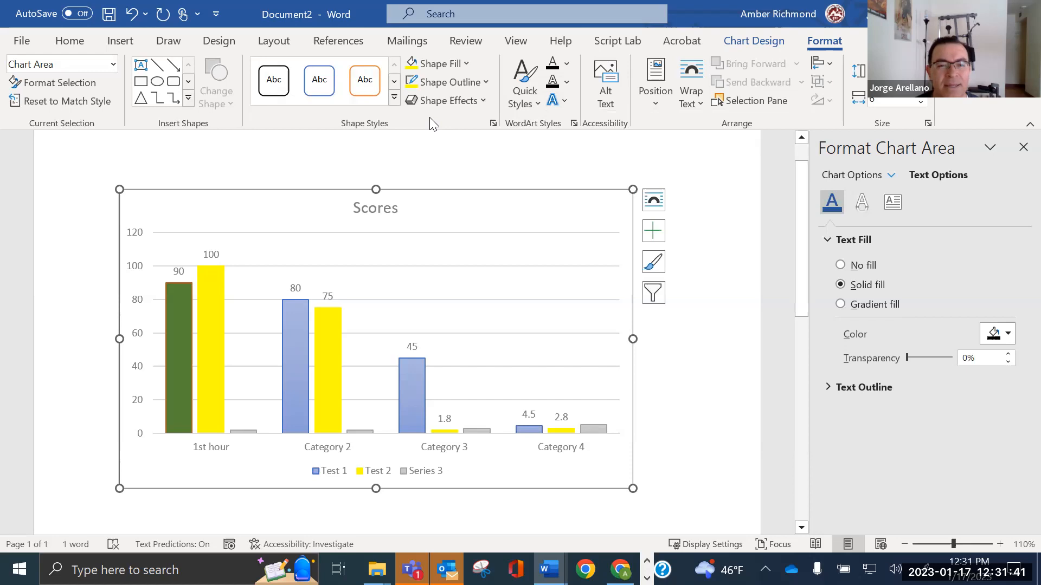
click(769, 41)
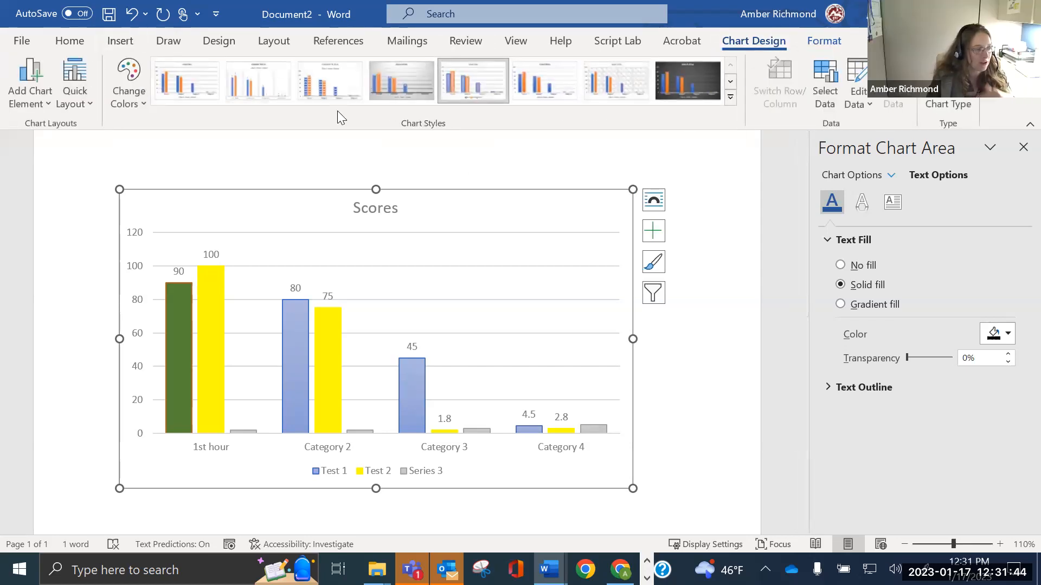